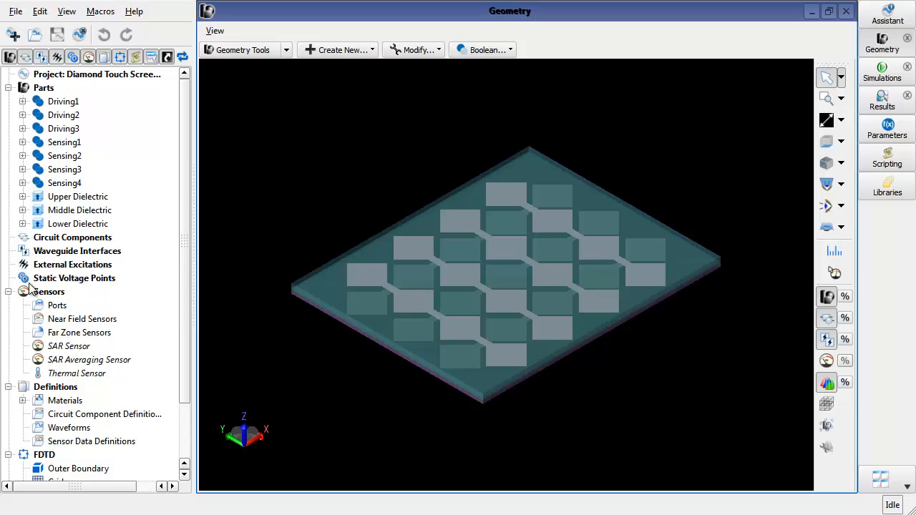
- Browse the project tree's parts, static voltage points and materials, then collapse the expanded branches
{"action": "left_click", "coordinate": [91, 87]}
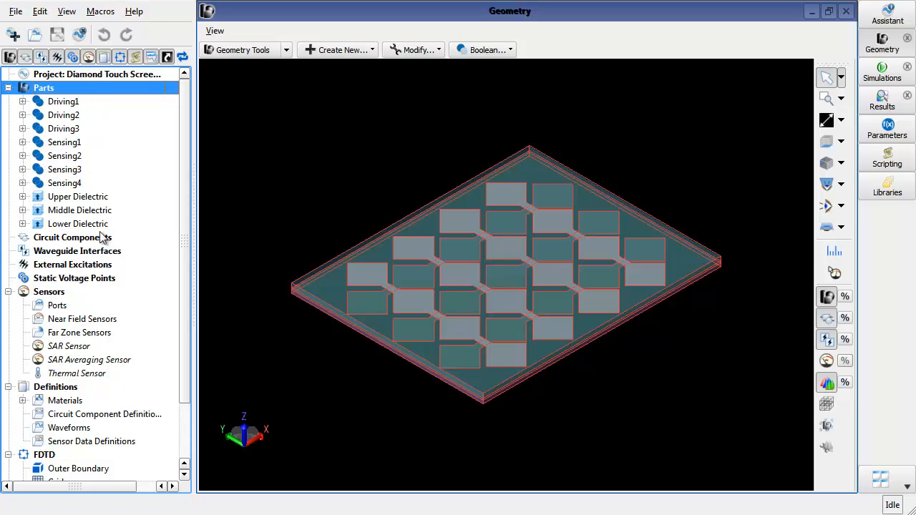
{"action": "left_click", "coordinate": [114, 280]}
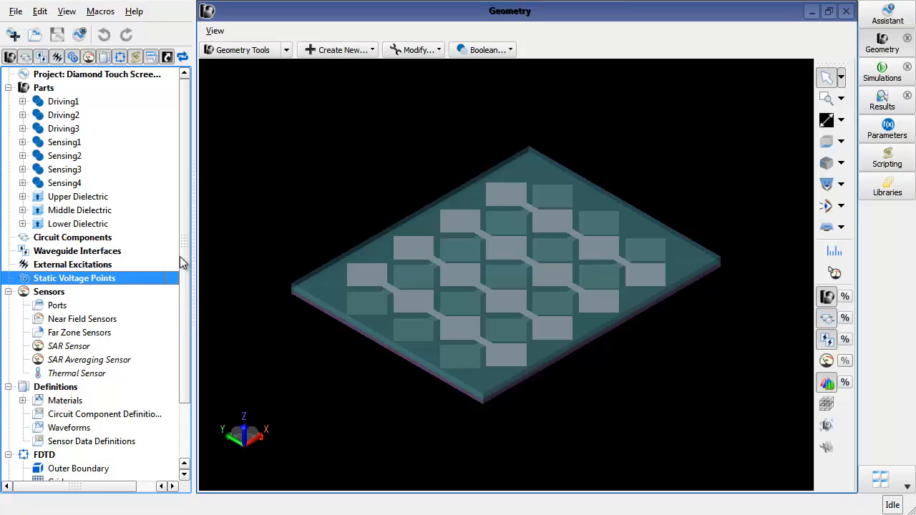
{"action": "left_click", "coordinate": [22, 400]}
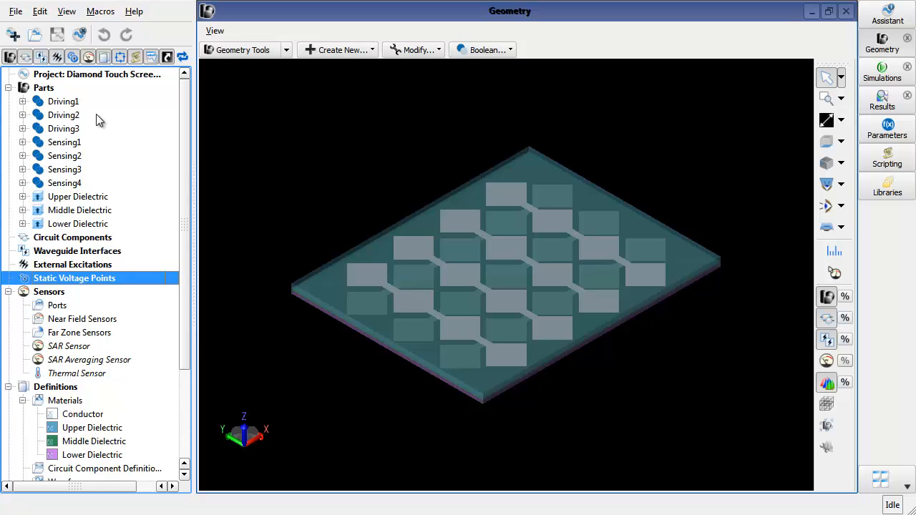
{"action": "left_click", "coordinate": [7, 88]}
{"action": "left_click", "coordinate": [8, 155]}
{"action": "left_click", "coordinate": [7, 169]}
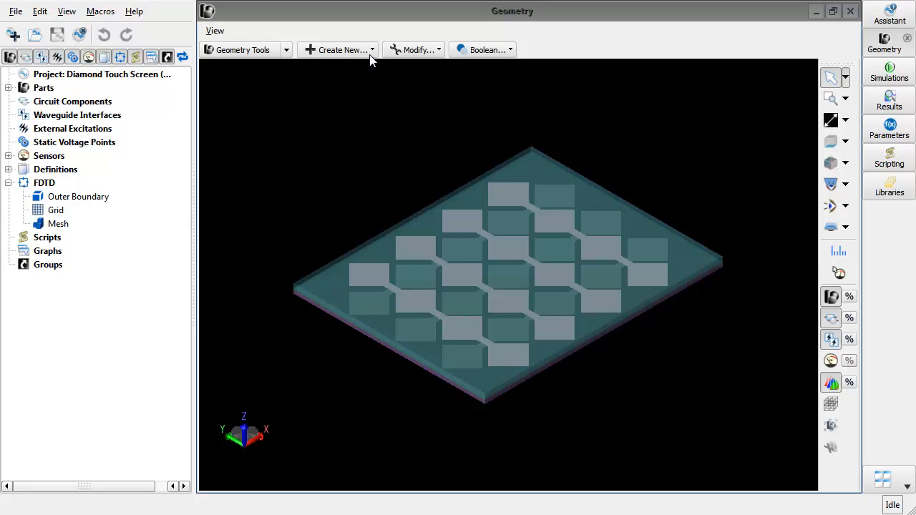
{"action": "left_click", "coordinate": [371, 50]}
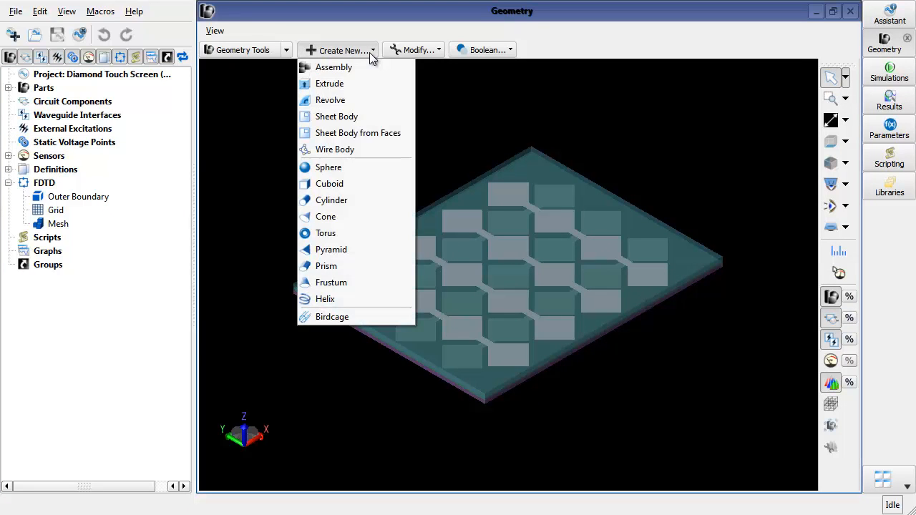
{"action": "left_click", "coordinate": [425, 53]}
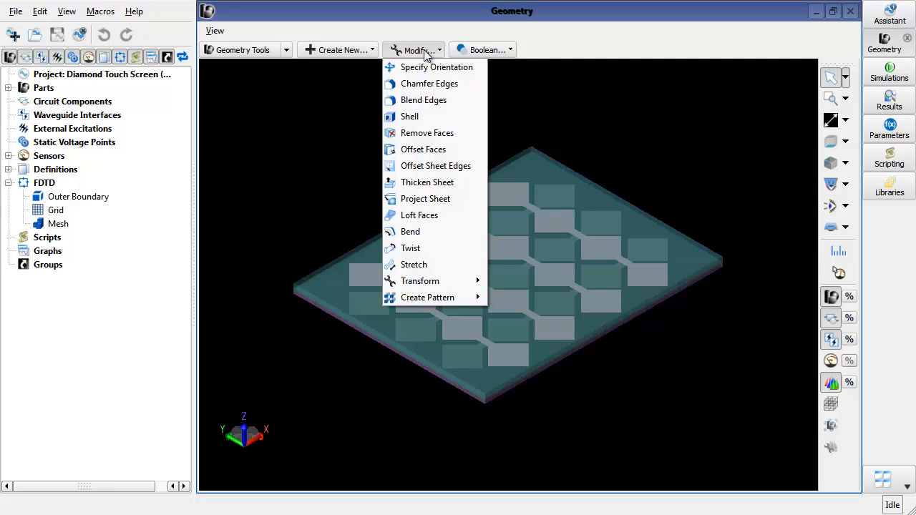
{"action": "left_click", "coordinate": [425, 51]}
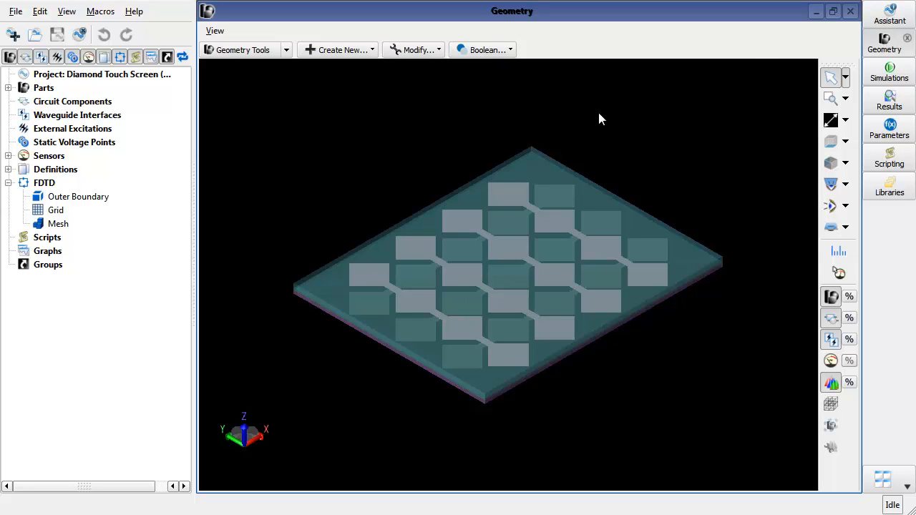
- Close the Geometry window and open the Parameters window to review the project's parameters
{"action": "left_click", "coordinate": [832, 11]}
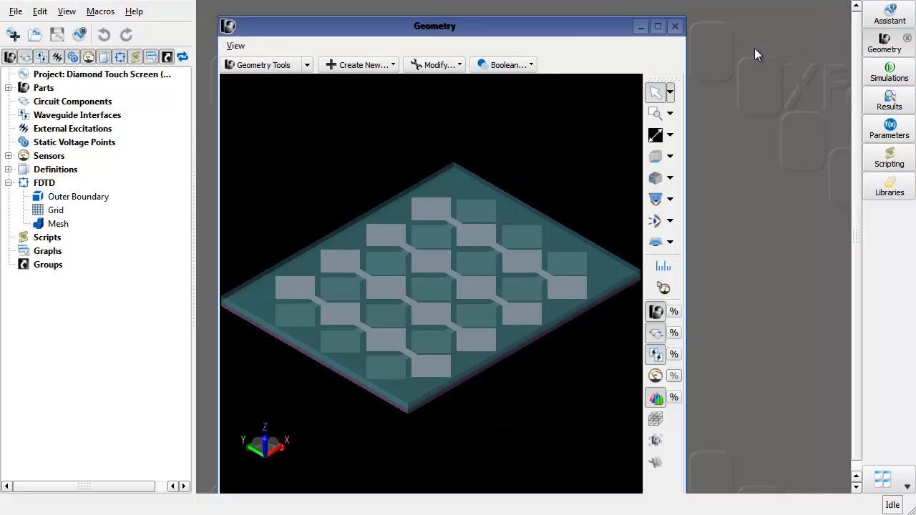
{"action": "left_click", "coordinate": [675, 28]}
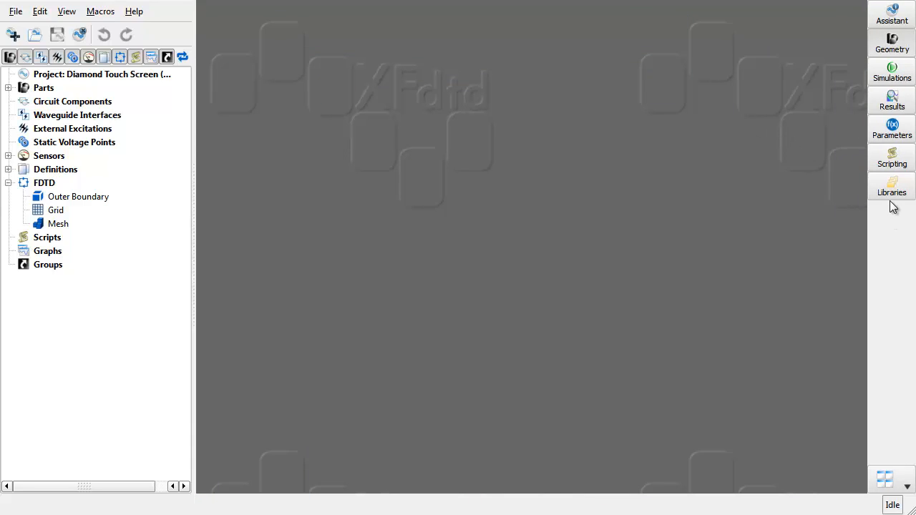
{"action": "left_click", "coordinate": [893, 140]}
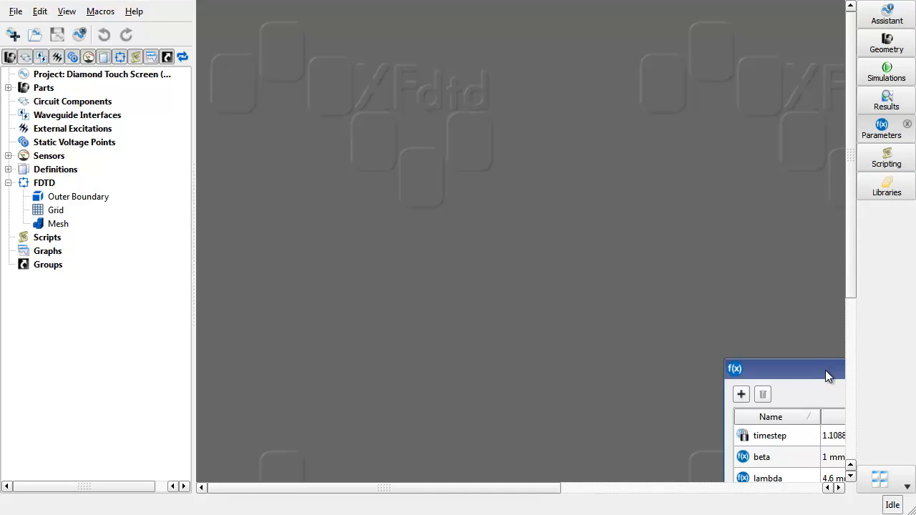
{"action": "left_click_drag", "start_coordinate": [825, 370], "coordinate": [417, 128]}
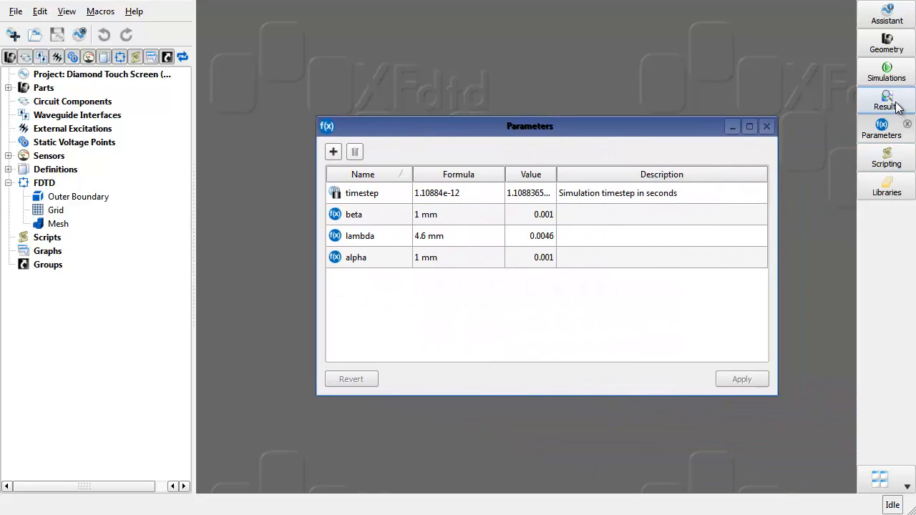
- Reopen the maximized Geometry window and step through each part in the Parts list to highlight it in the model
{"action": "left_click", "coordinate": [887, 45]}
{"action": "left_click", "coordinate": [656, 29]}
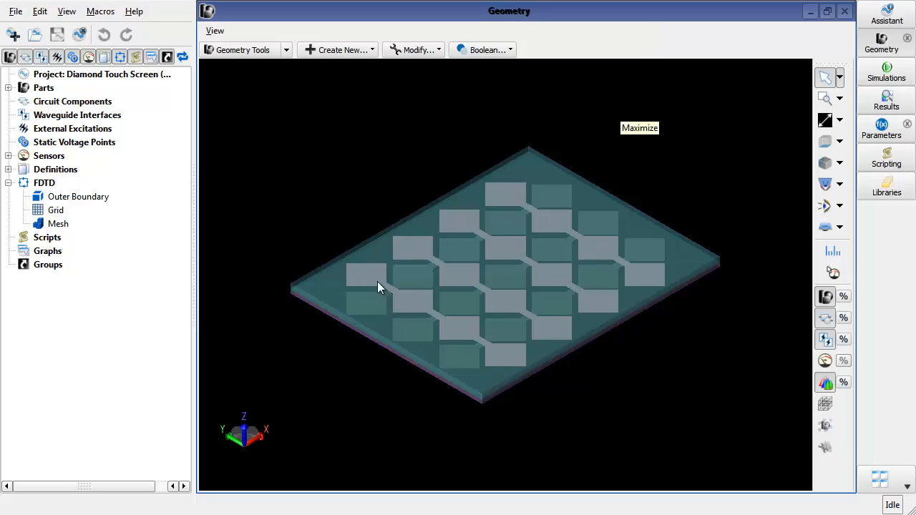
{"action": "left_click", "coordinate": [7, 88]}
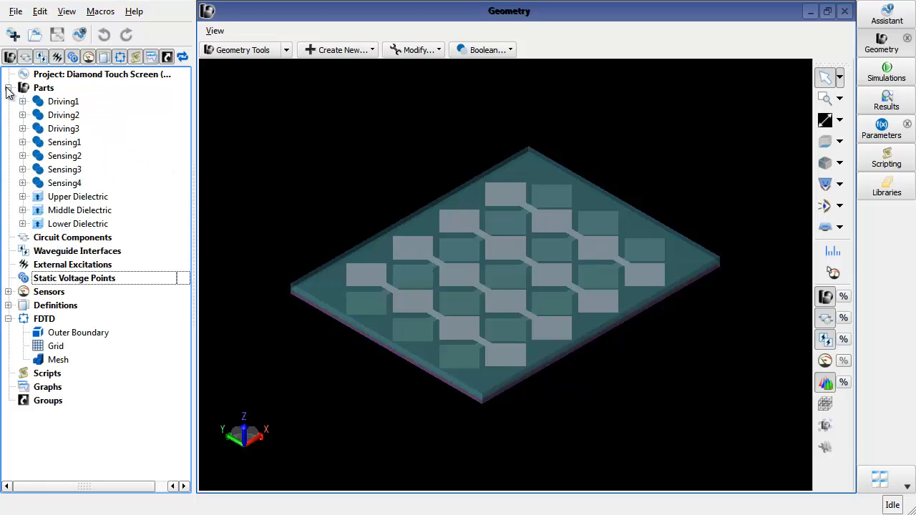
{"action": "left_click", "coordinate": [92, 104]}
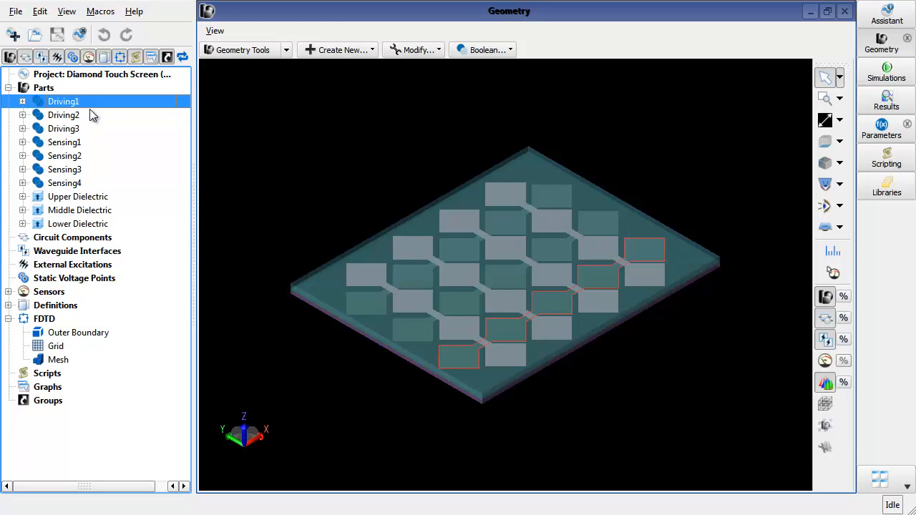
{"action": "key", "text": "Down"}
{"action": "key", "text": "Down"}
{"action": "key", "text": "Down"}
{"action": "key", "text": "Down"}
{"action": "key", "text": "Down"}
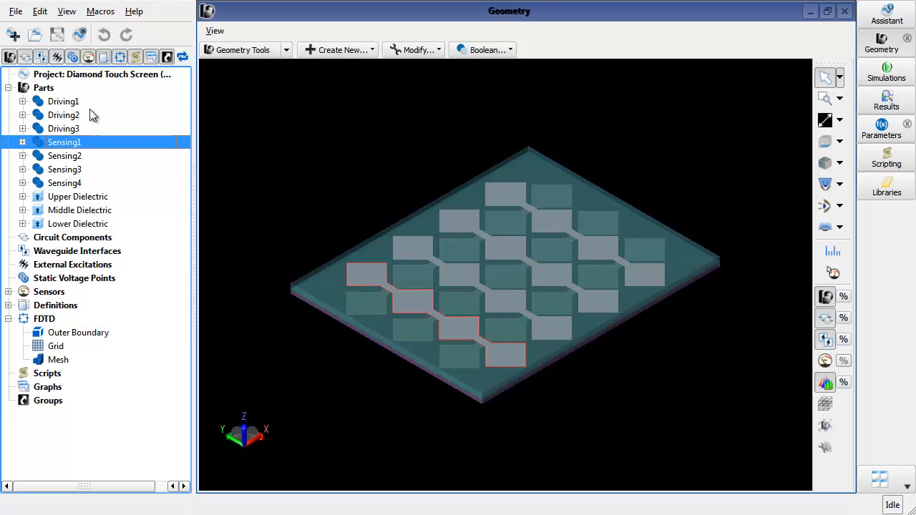
{"action": "key", "text": "Down"}
{"action": "key", "text": "Down"}
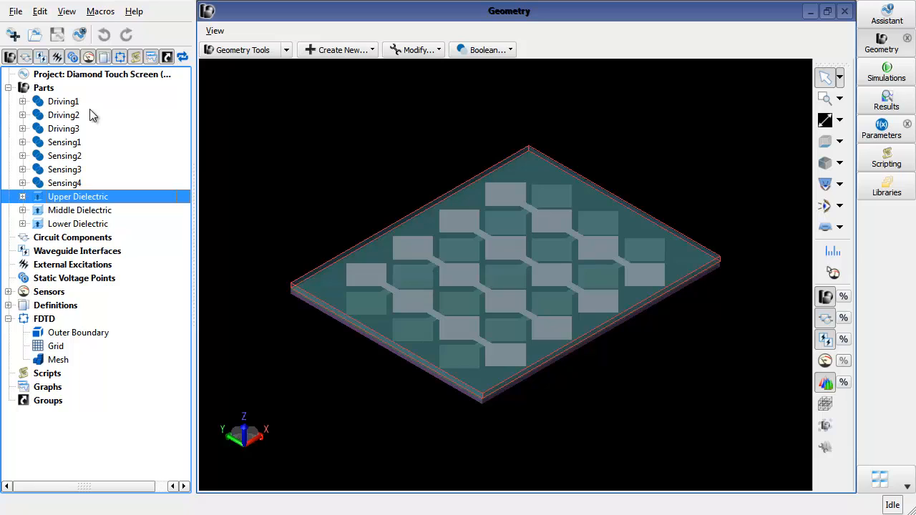
{"action": "key", "text": "Down"}
{"action": "key", "text": "Down"}
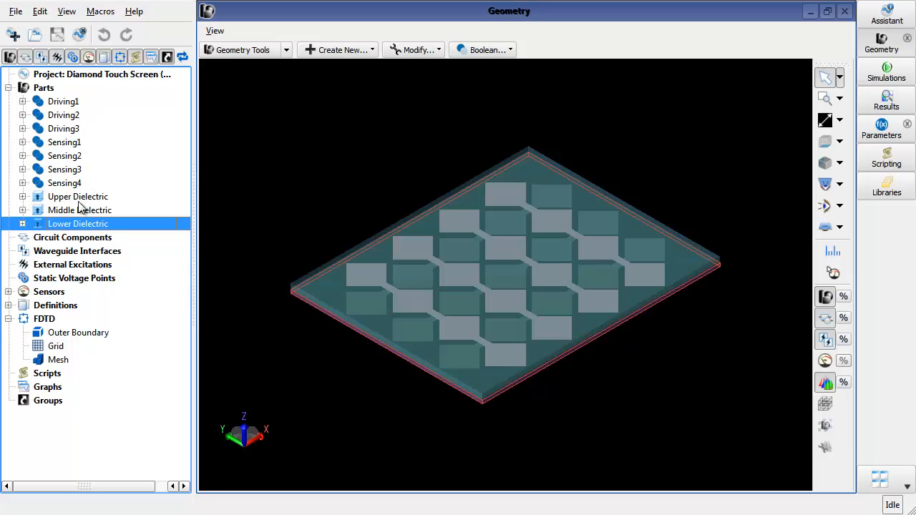
- Open the Upper Dielectric material in the Material Editor to inspect its conductivity and relative permittivity
{"action": "left_click", "coordinate": [8, 306]}
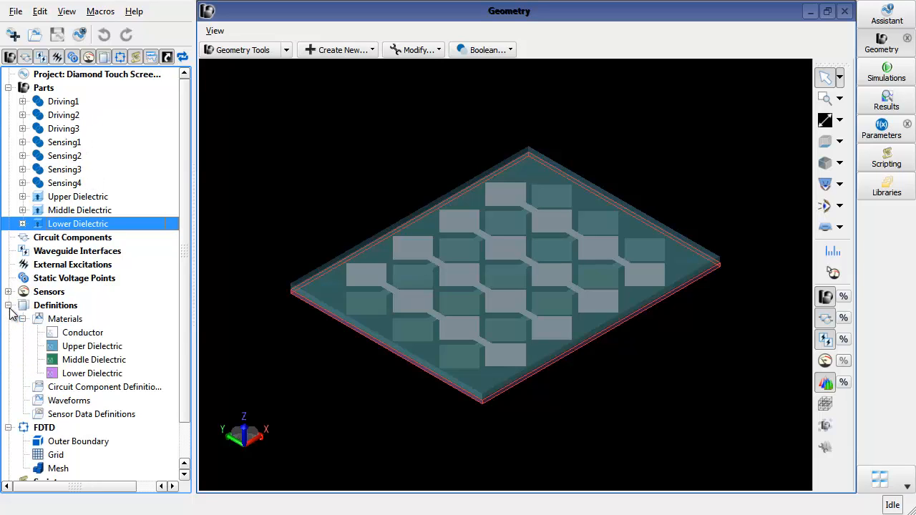
{"action": "left_click", "coordinate": [84, 334]}
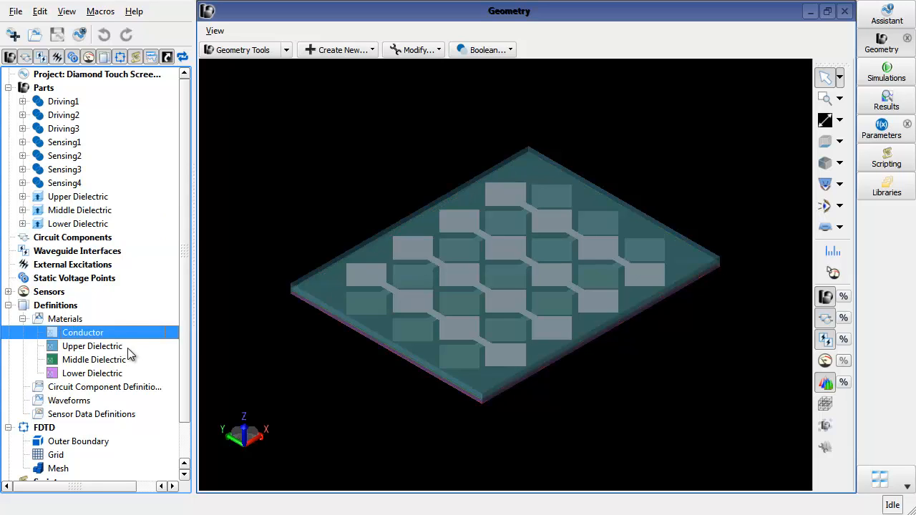
{"action": "double_click", "coordinate": [128, 349]}
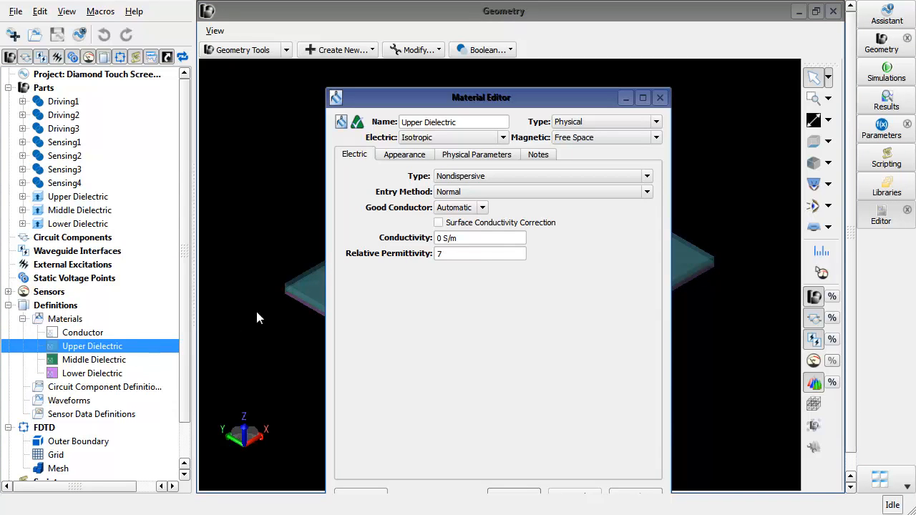
{"action": "left_click_drag", "start_coordinate": [465, 236], "coordinate": [426, 237]}
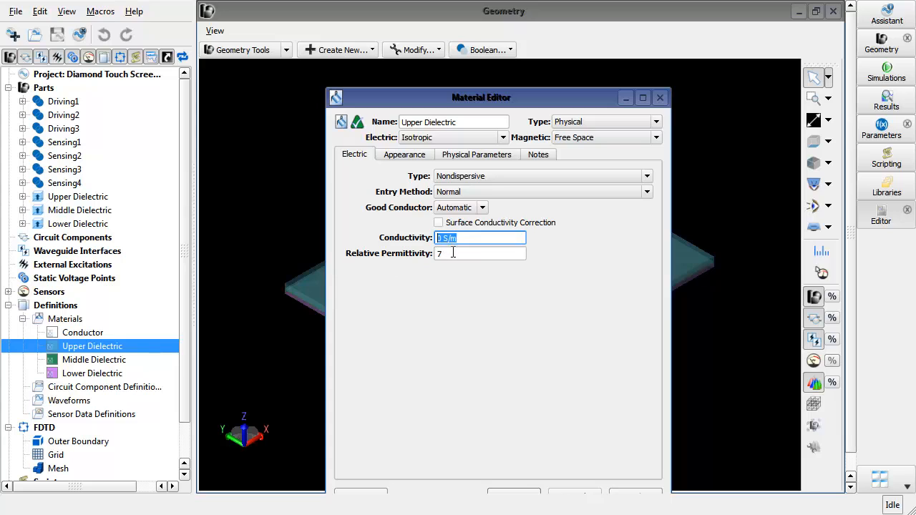
{"action": "left_click", "coordinate": [452, 253]}
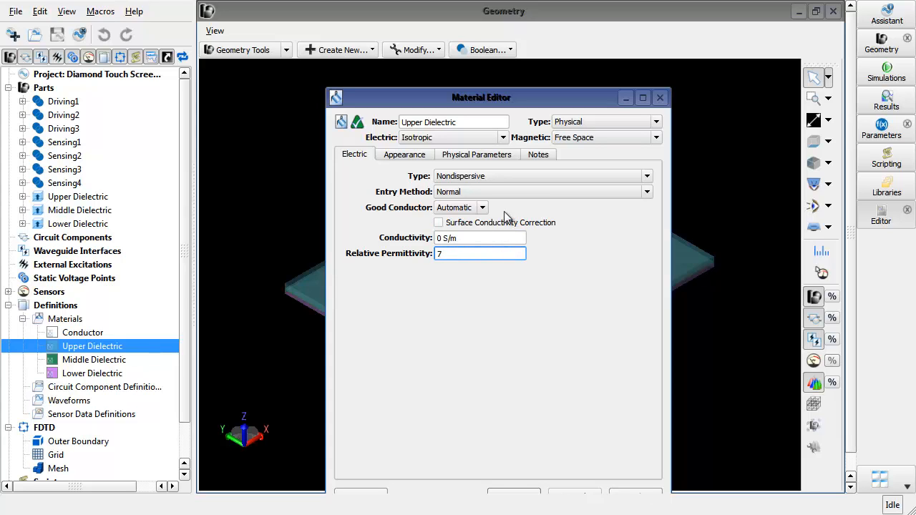
{"action": "left_click", "coordinate": [659, 98]}
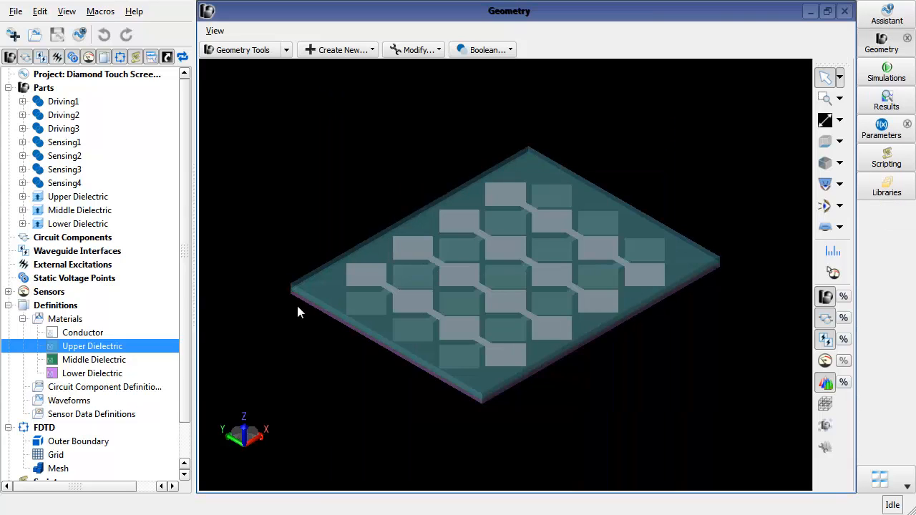
- Expand Driving1's modeling sequence down to the blank's Extrude feature and open it for editing
{"action": "left_click", "coordinate": [22, 318]}
{"action": "left_click", "coordinate": [8, 305]}
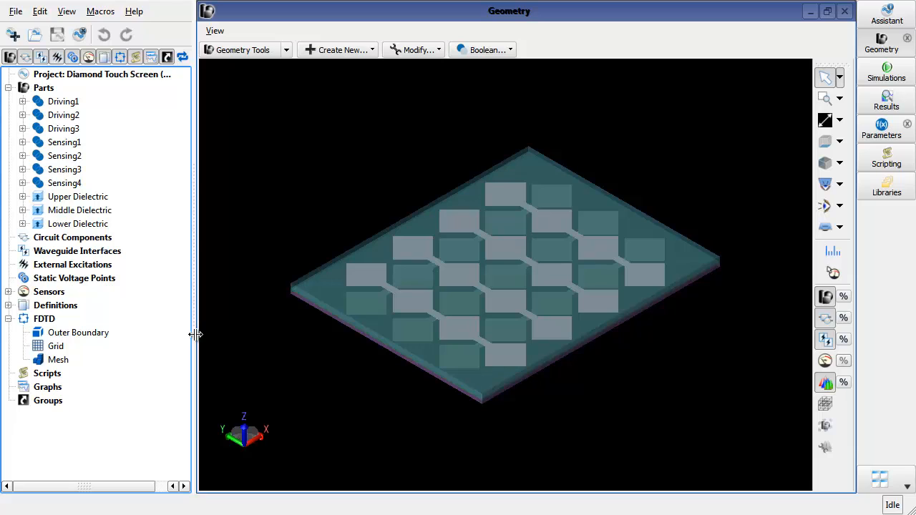
{"action": "left_click", "coordinate": [22, 101]}
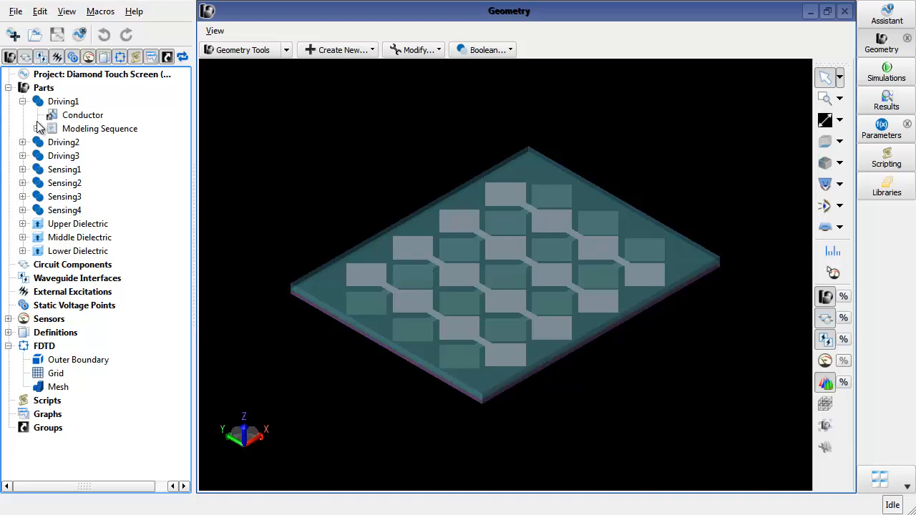
{"action": "left_click", "coordinate": [37, 128]}
{"action": "left_click", "coordinate": [51, 143]}
{"action": "left_click", "coordinate": [63, 102]}
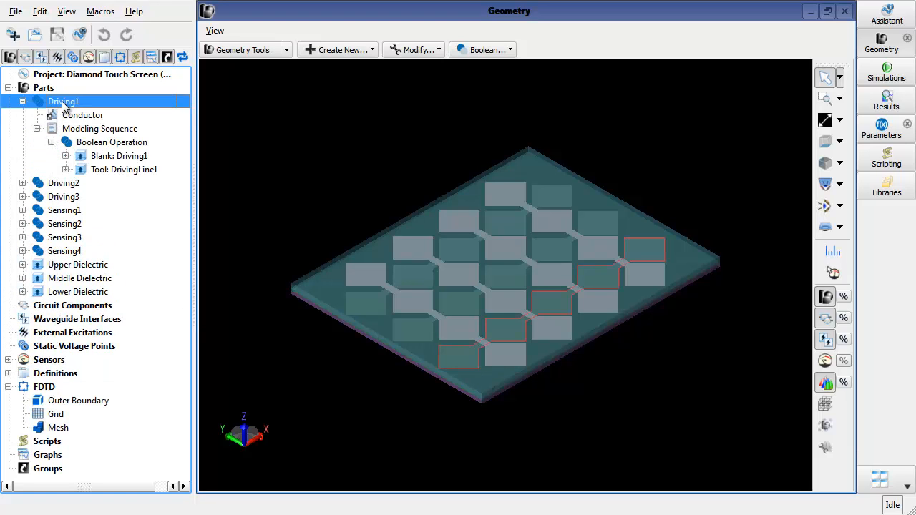
{"action": "left_click", "coordinate": [65, 156]}
{"action": "left_click", "coordinate": [80, 169]}
{"action": "double_click", "coordinate": [128, 185]}
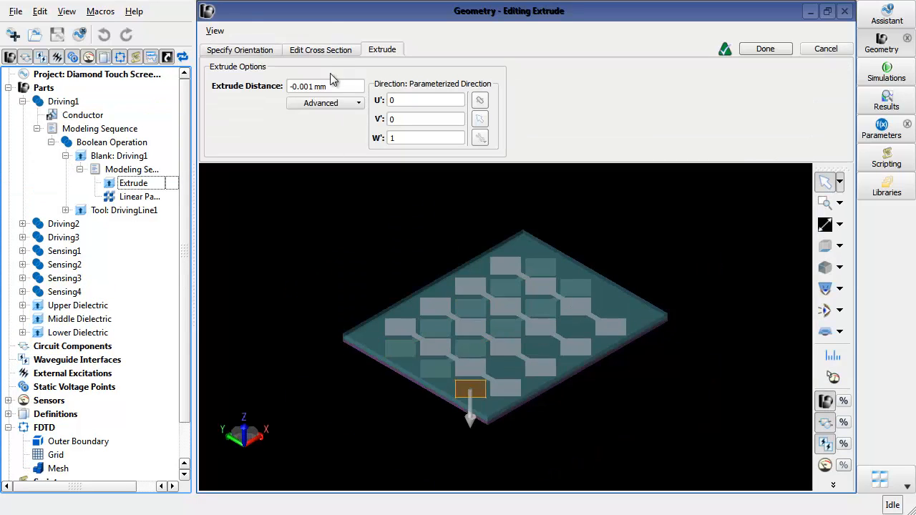
- Examine the Extrude's cross-section sketch and extrude distance, then leave the editor
{"action": "left_click", "coordinate": [333, 54]}
{"action": "scroll", "coordinate": [465, 395], "scroll_direction": "up", "scroll_amount": 5}
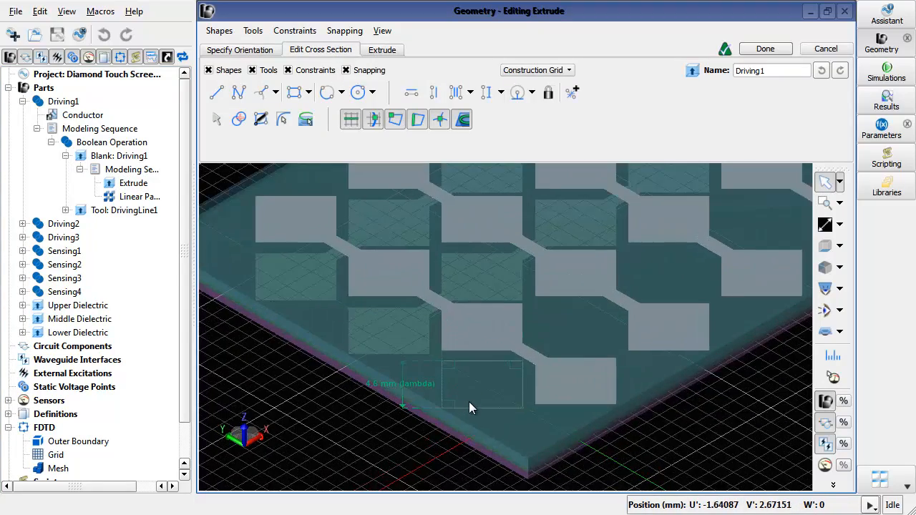
{"action": "scroll", "coordinate": [469, 404], "scroll_direction": "up", "scroll_amount": 1}
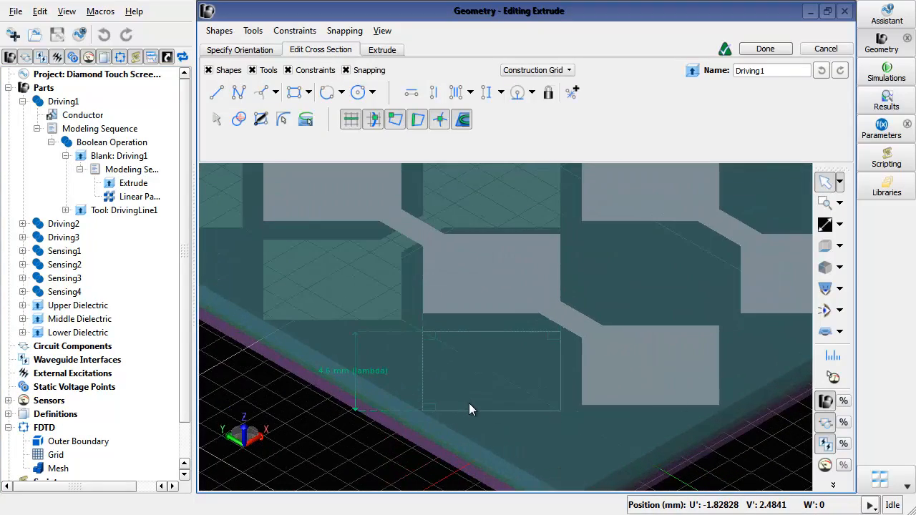
{"action": "left_click", "coordinate": [826, 403]}
{"action": "scroll", "coordinate": [495, 427], "scroll_direction": "up", "scroll_amount": 1}
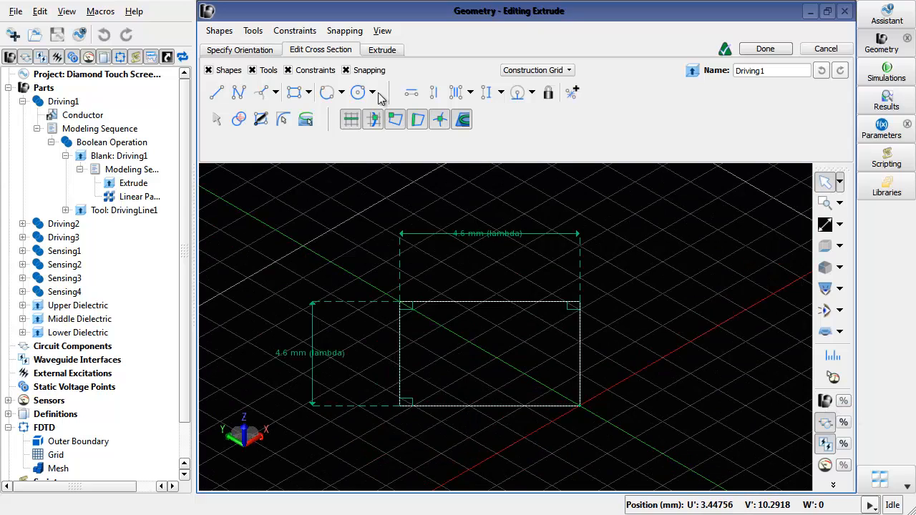
{"action": "left_click", "coordinate": [383, 50]}
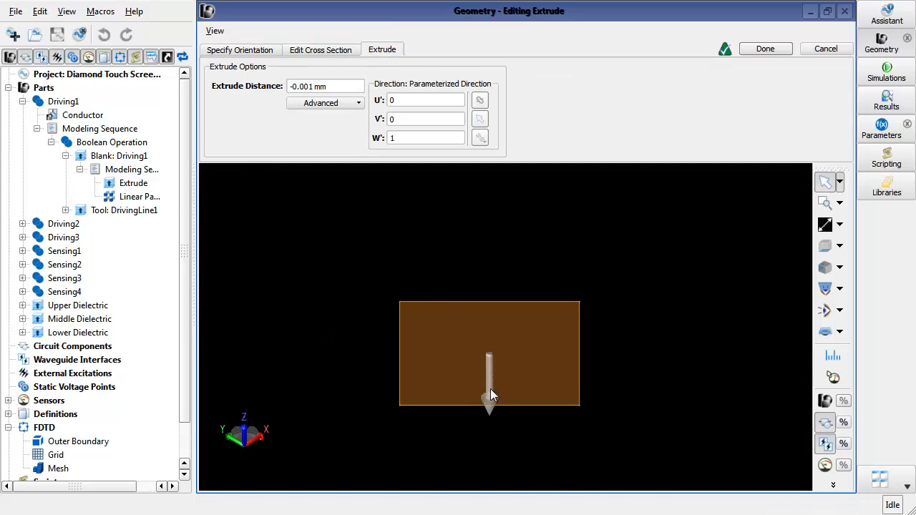
{"action": "left_click", "coordinate": [773, 49]}
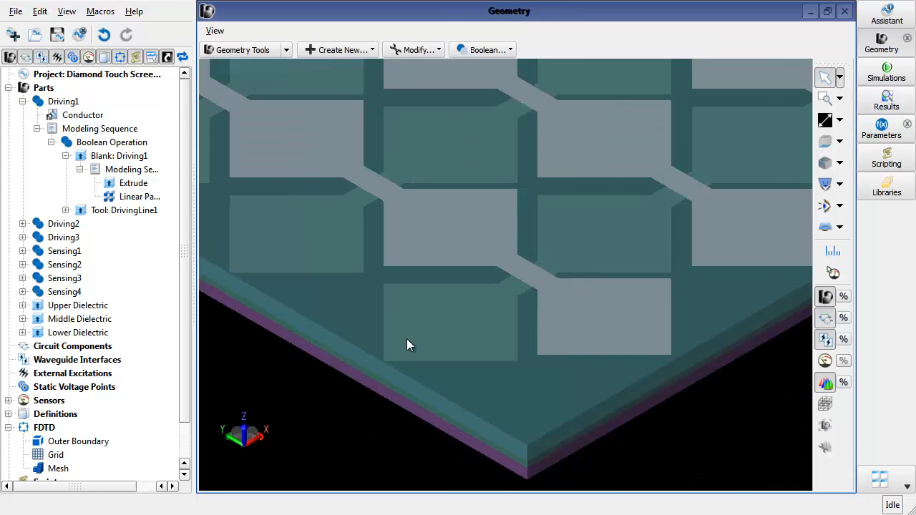
- Open the Linear Pattern feature of Driving1's blank and examine its spacing formula and number of instances, then close it
{"action": "double_click", "coordinate": [136, 197]}
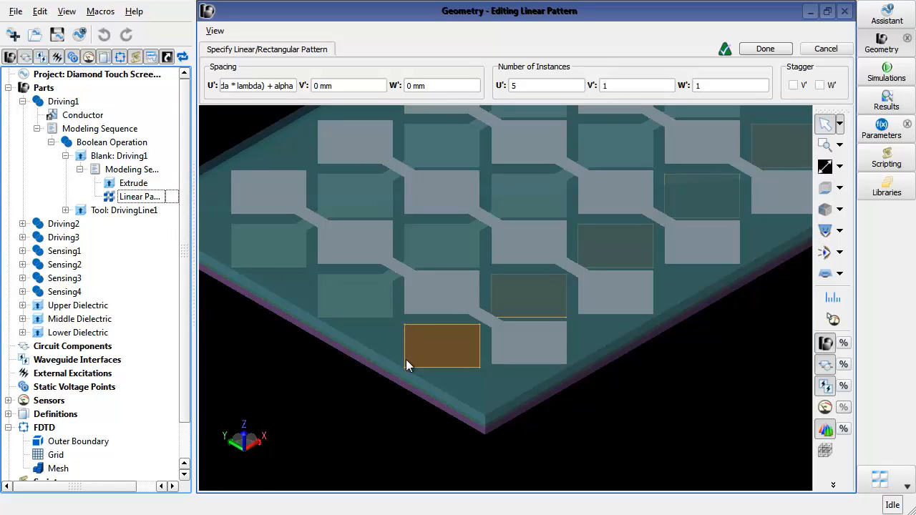
{"action": "double_click", "coordinate": [530, 86]}
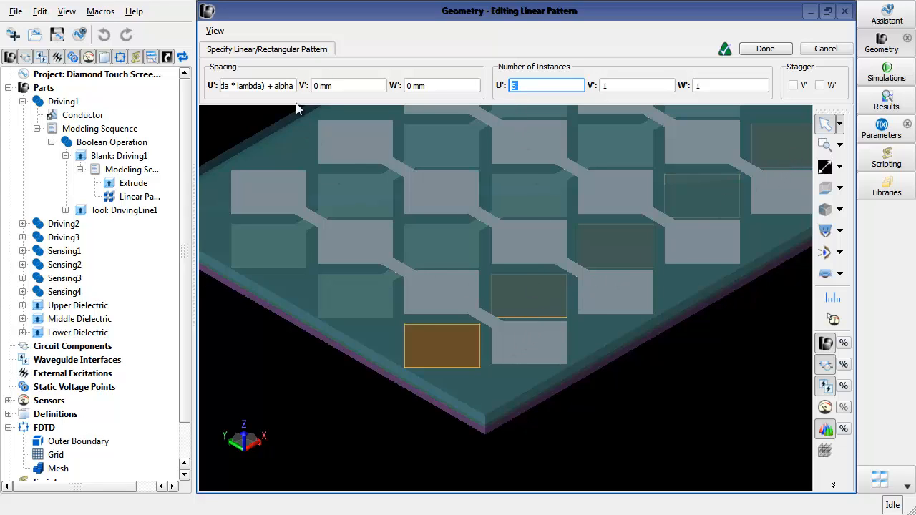
{"action": "left_click_drag", "start_coordinate": [291, 86], "coordinate": [237, 89]}
{"action": "left_click", "coordinate": [246, 86]}
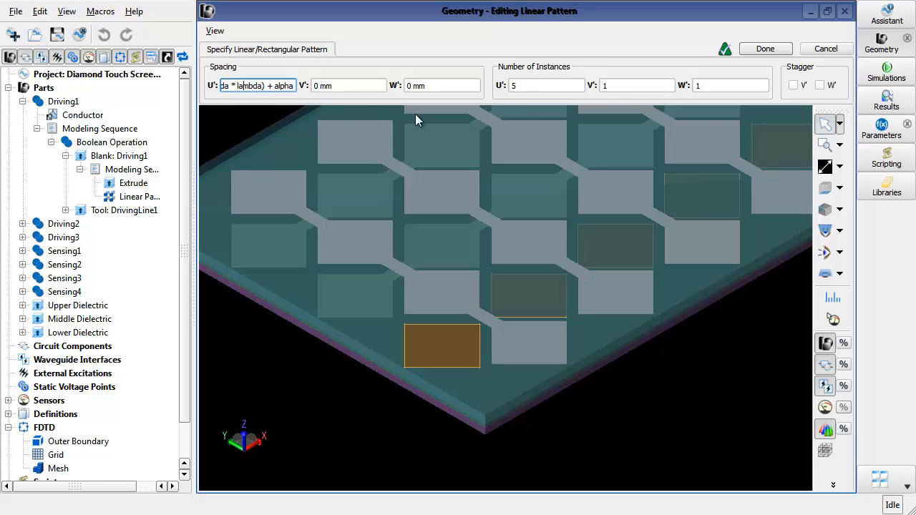
{"action": "left_click", "coordinate": [784, 54]}
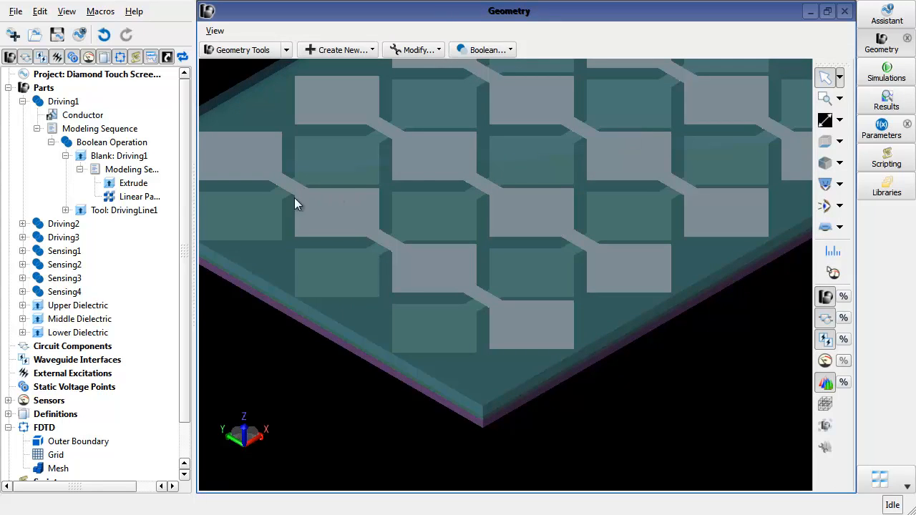
- Collapse Driving1's modeling sequence, select the Driving1 part and toggle the part display to view its electrode line alone
{"action": "left_click", "coordinate": [65, 156]}
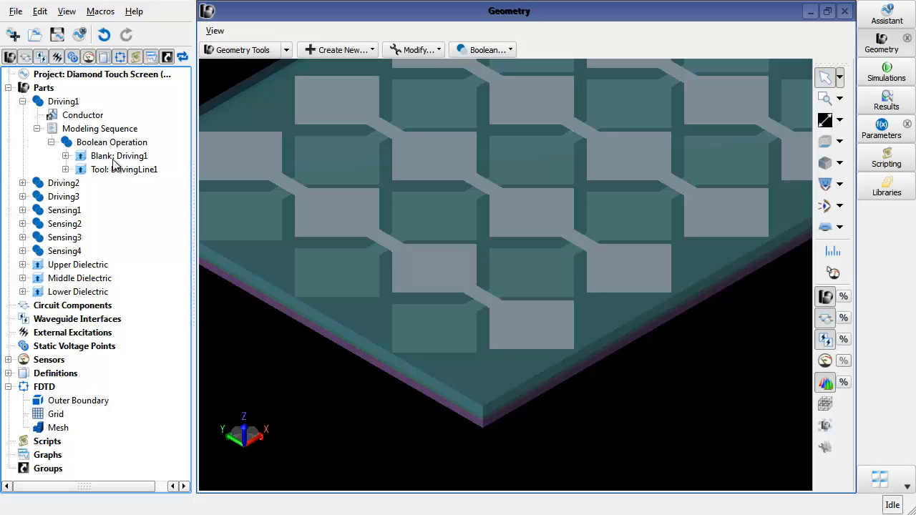
{"action": "left_click", "coordinate": [63, 103]}
{"action": "left_click", "coordinate": [22, 101]}
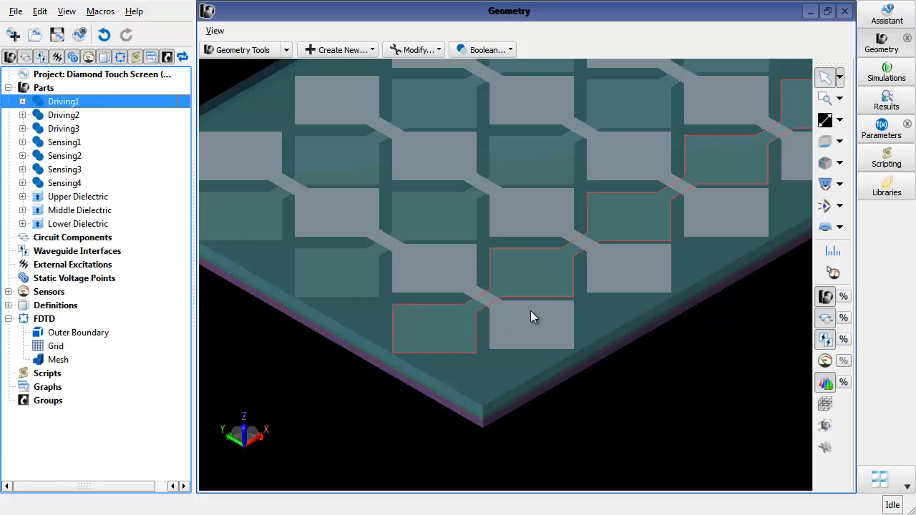
{"action": "left_click", "coordinate": [821, 301]}
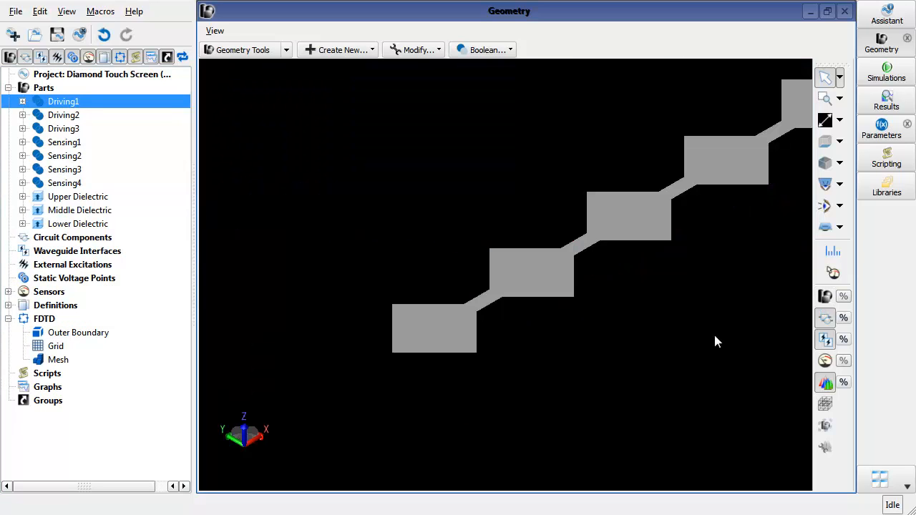
{"action": "left_click", "coordinate": [824, 297]}
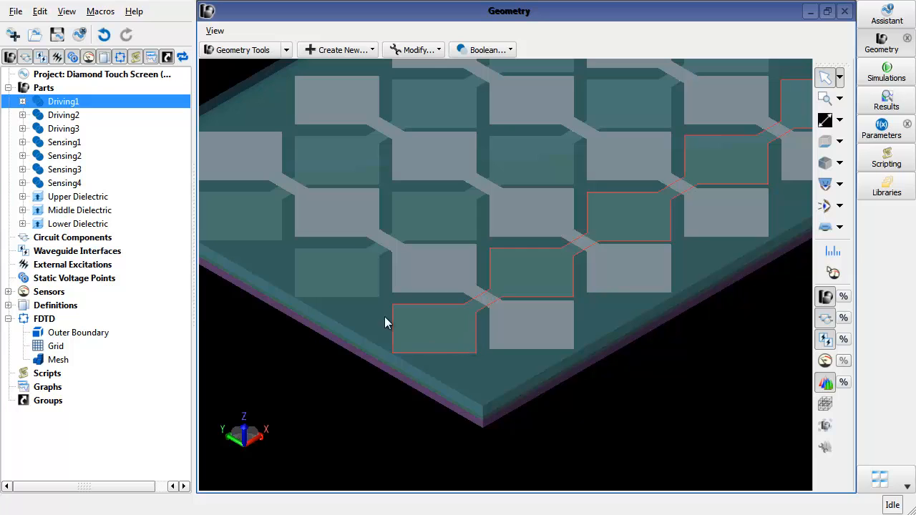
- Set the beta parameter's formula to 2 mm in the Parameters window, apply it and close the window
{"action": "scroll", "coordinate": [365, 373], "scroll_direction": "down", "scroll_amount": 2}
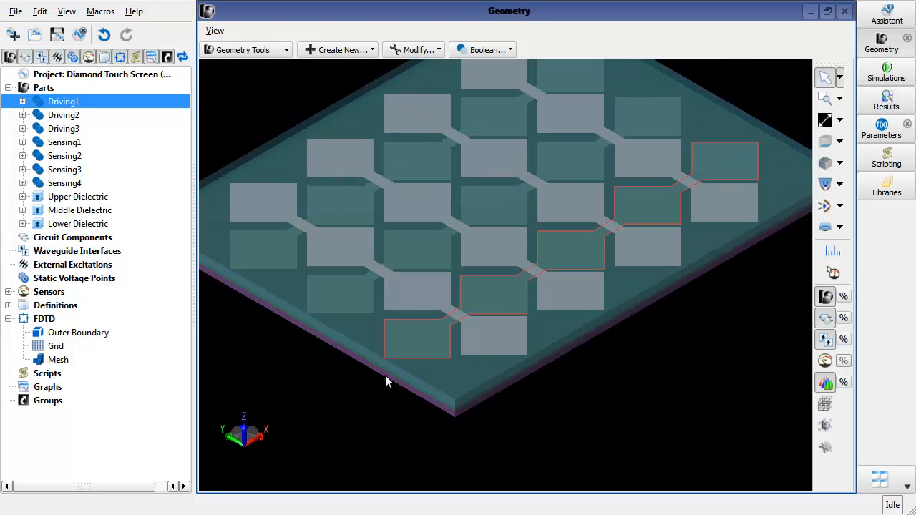
{"action": "scroll", "coordinate": [301, 311], "scroll_direction": "down", "scroll_amount": 2}
{"action": "left_click_drag", "start_coordinate": [636, 335], "coordinate": [596, 296]}
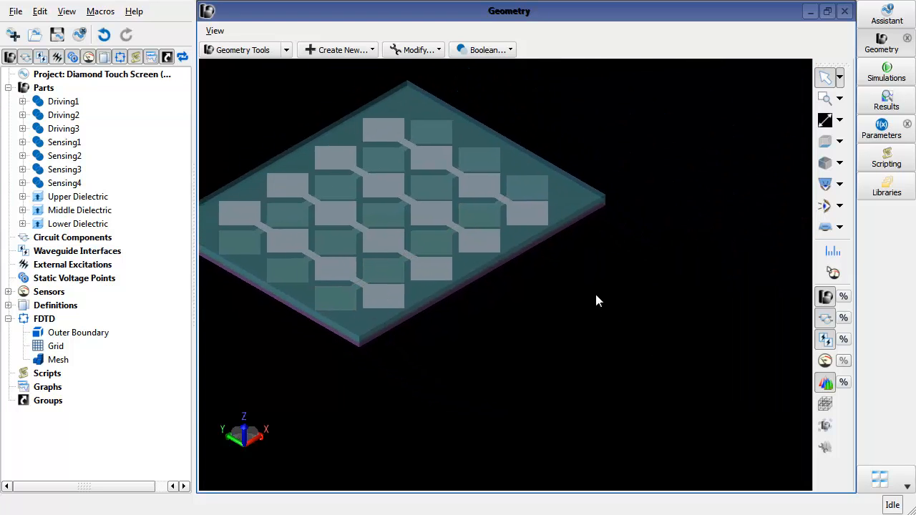
{"action": "middle_click_drag", "start_coordinate": [596, 295], "coordinate": [611, 308]}
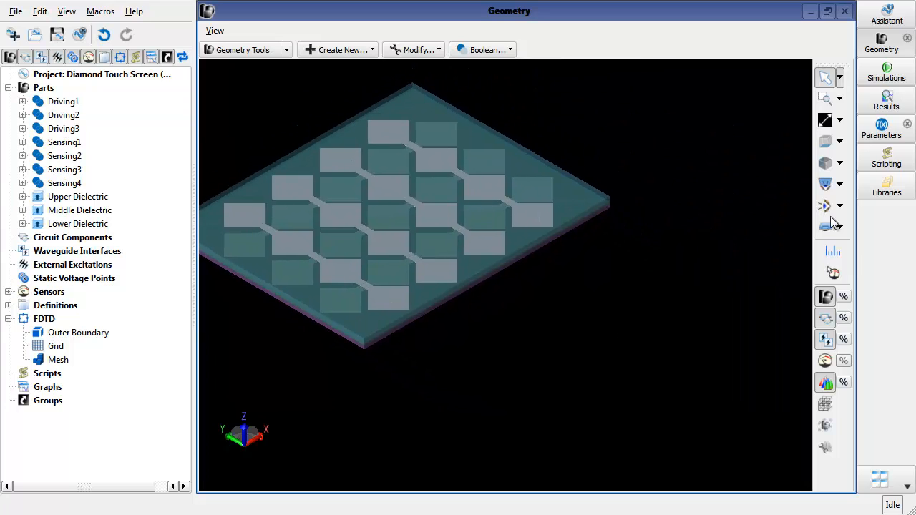
{"action": "left_click", "coordinate": [888, 135]}
{"action": "left_click_drag", "start_coordinate": [707, 210], "coordinate": [710, 213]}
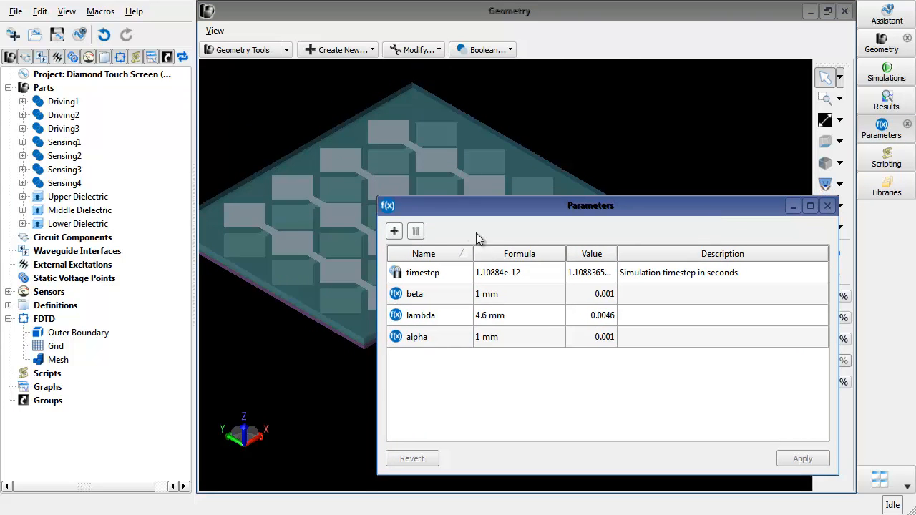
{"action": "left_click_drag", "start_coordinate": [378, 199], "coordinate": [467, 231]}
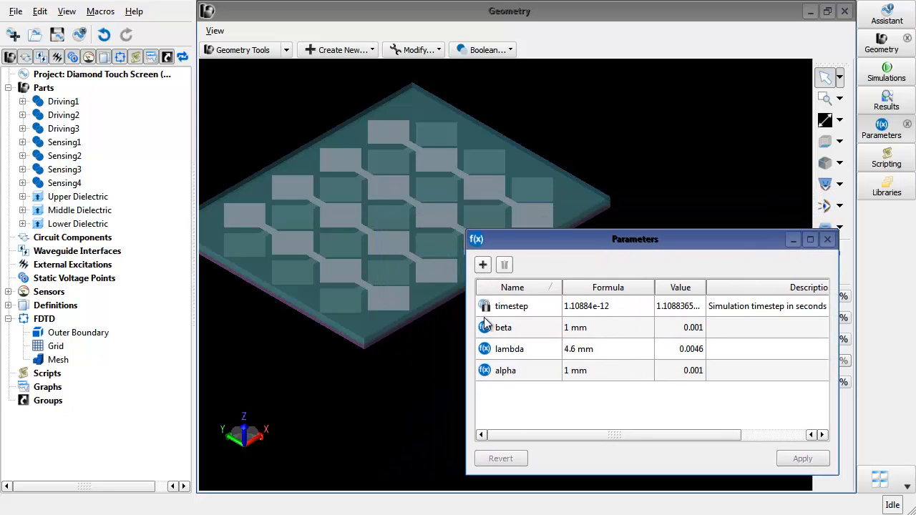
{"action": "left_click", "coordinate": [521, 334]}
{"action": "left_click", "coordinate": [571, 335]}
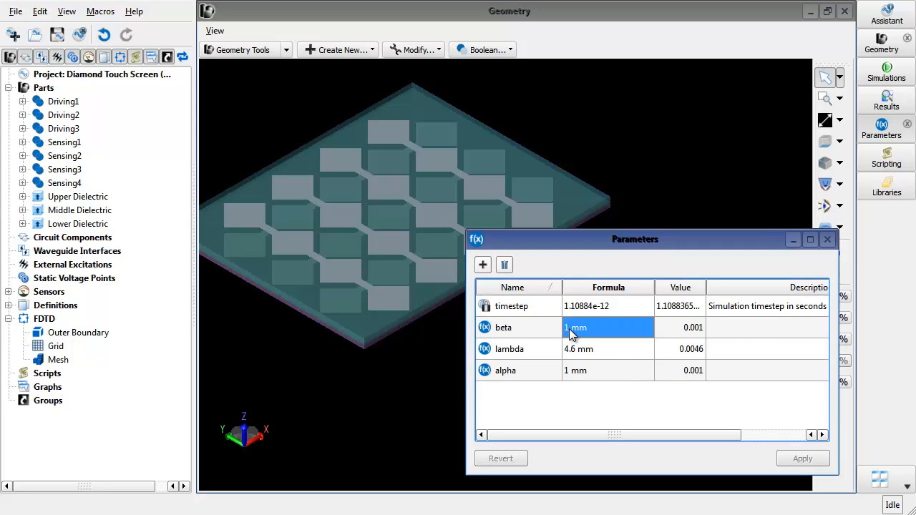
{"action": "left_click", "coordinate": [571, 335]}
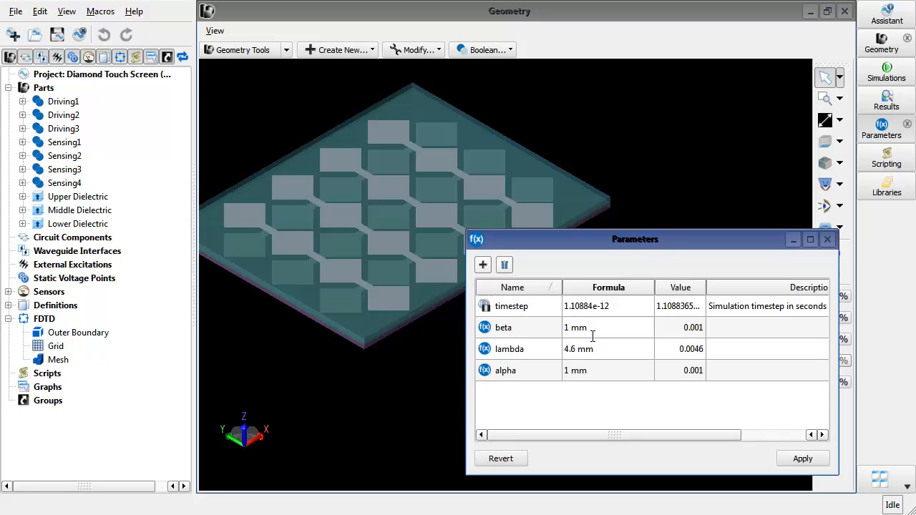
{"action": "key", "text": "BackSpace"}
{"action": "type", "text": "2"}
{"action": "left_click", "coordinate": [803, 459]}
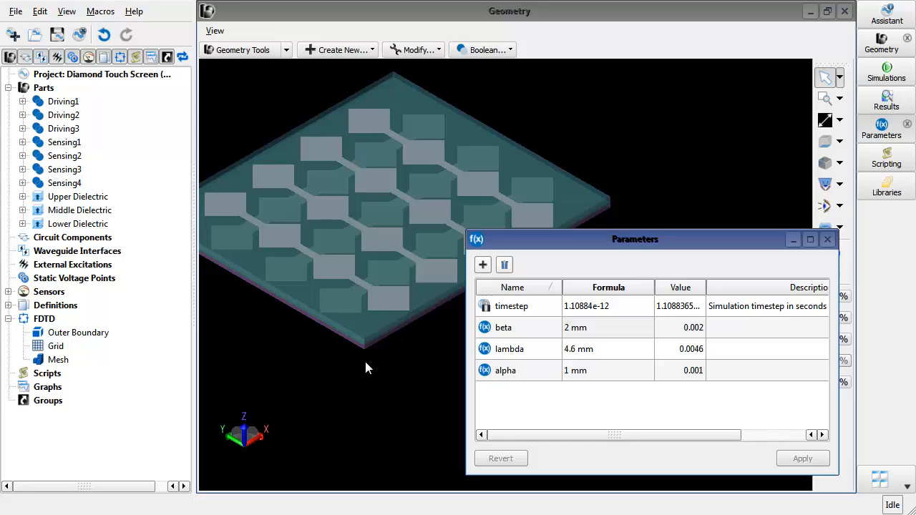
{"action": "left_click", "coordinate": [827, 239]}
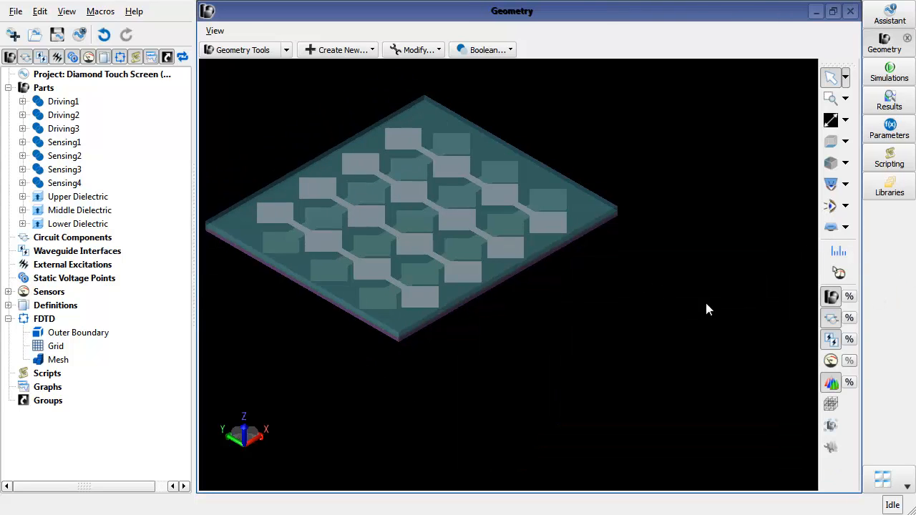
- Create a static voltage named Driving 1 under Static Voltage Points and assign the Driving1 part to it
{"action": "left_click_drag", "start_coordinate": [815, 206], "coordinate": [575, 249]}
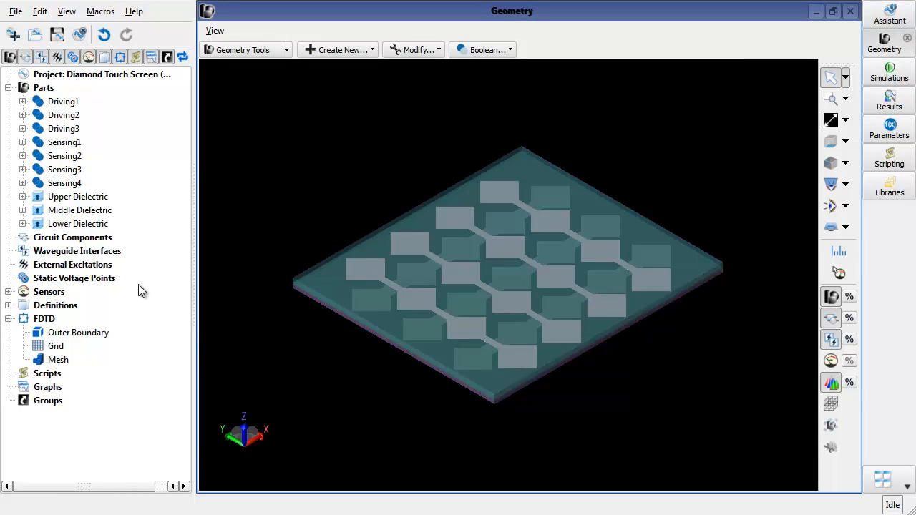
{"action": "left_click", "coordinate": [107, 280]}
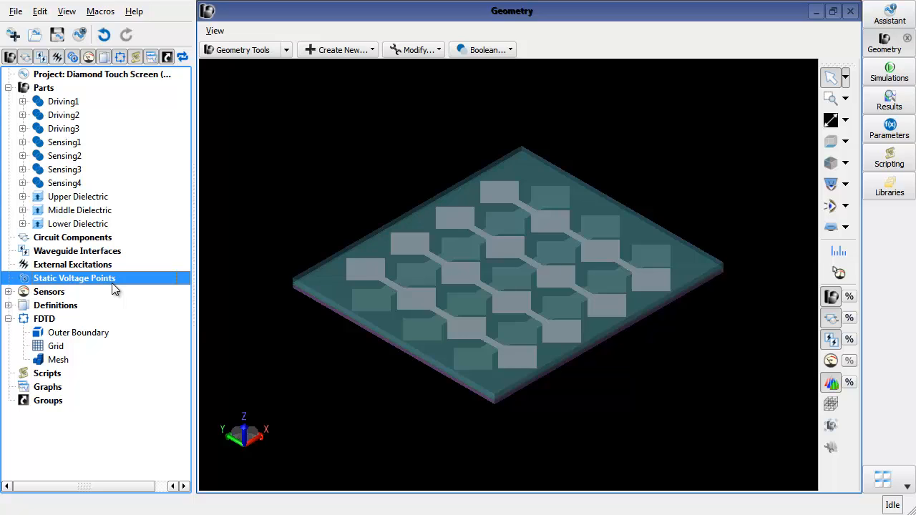
{"action": "right_click", "coordinate": [112, 281]}
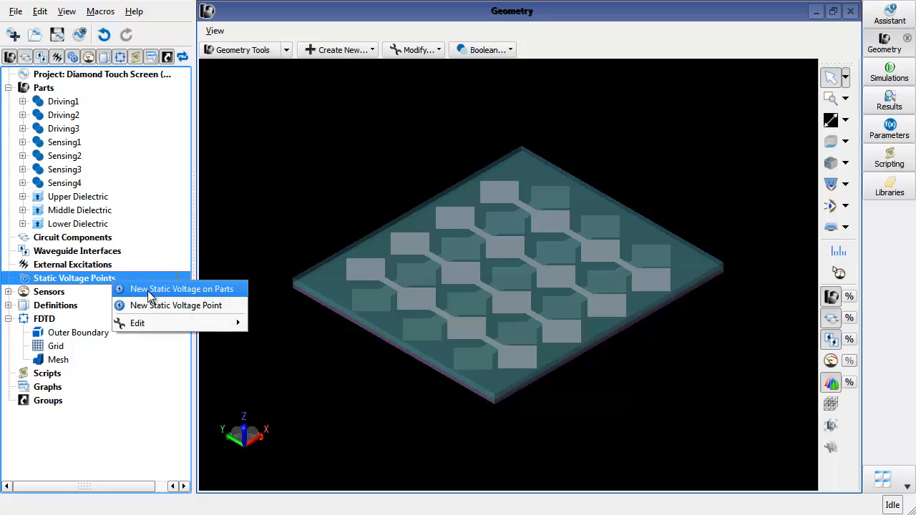
{"action": "left_click", "coordinate": [207, 305]}
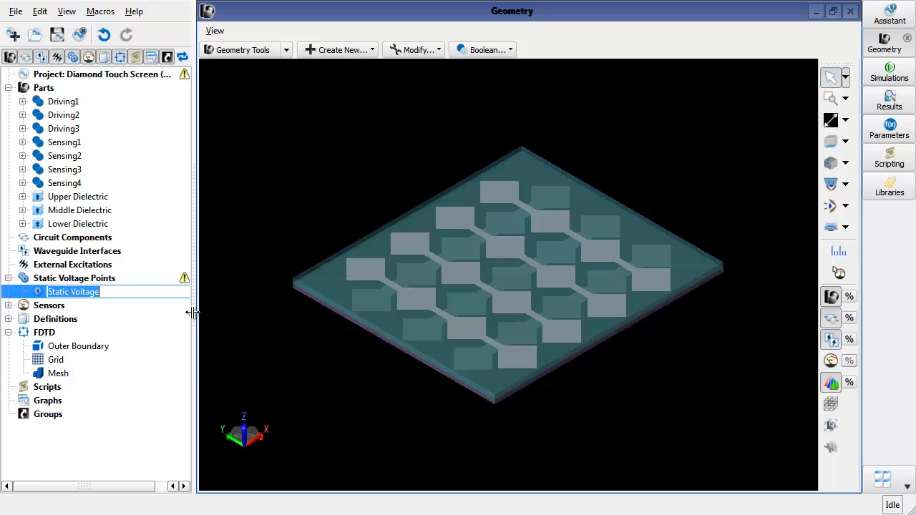
{"action": "type", "text": "Driving 1"}
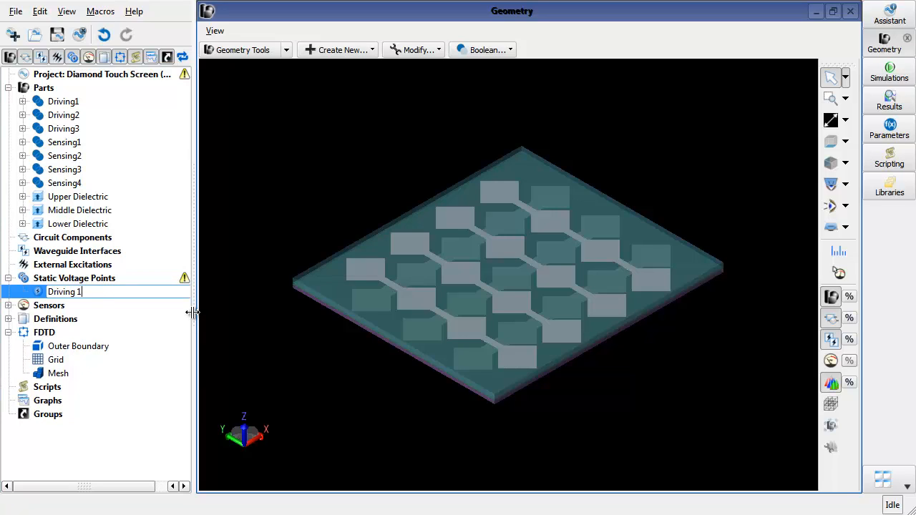
{"action": "key", "text": "Return"}
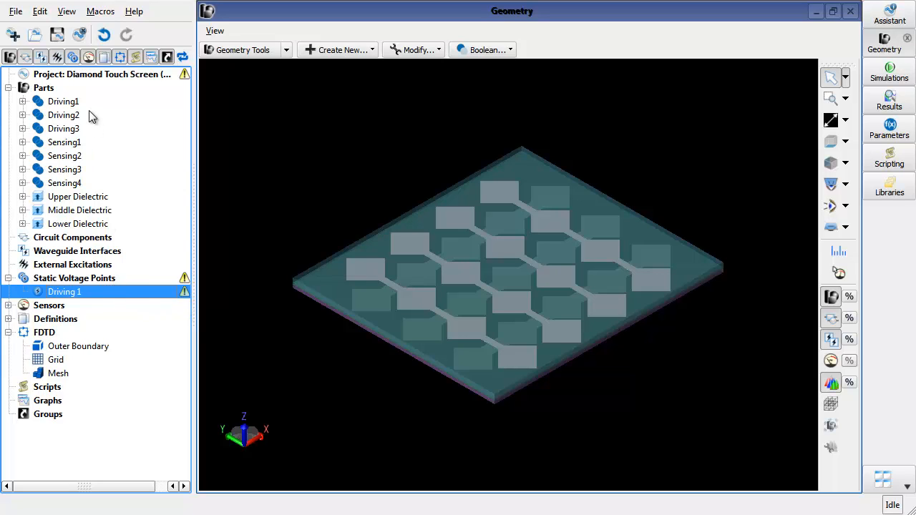
{"action": "left_click_drag", "start_coordinate": [81, 102], "coordinate": [104, 295]}
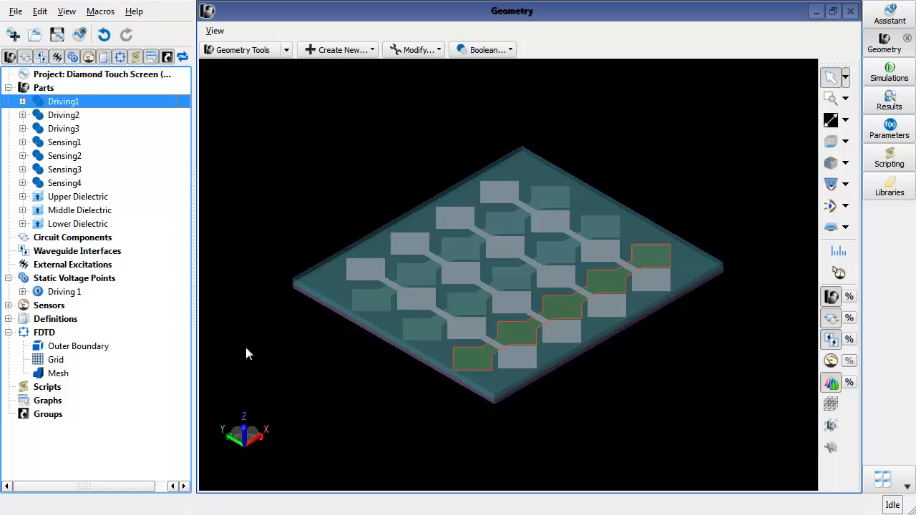
- Create a new static voltage on parts named Sensing 2
{"action": "right_click", "coordinate": [86, 283]}
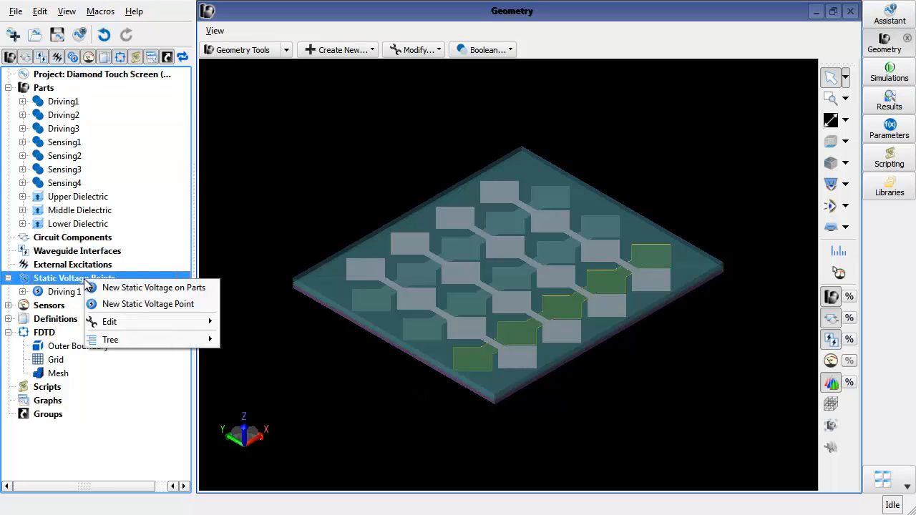
{"action": "left_click", "coordinate": [105, 287]}
{"action": "type", "text": "Sensing 2"}
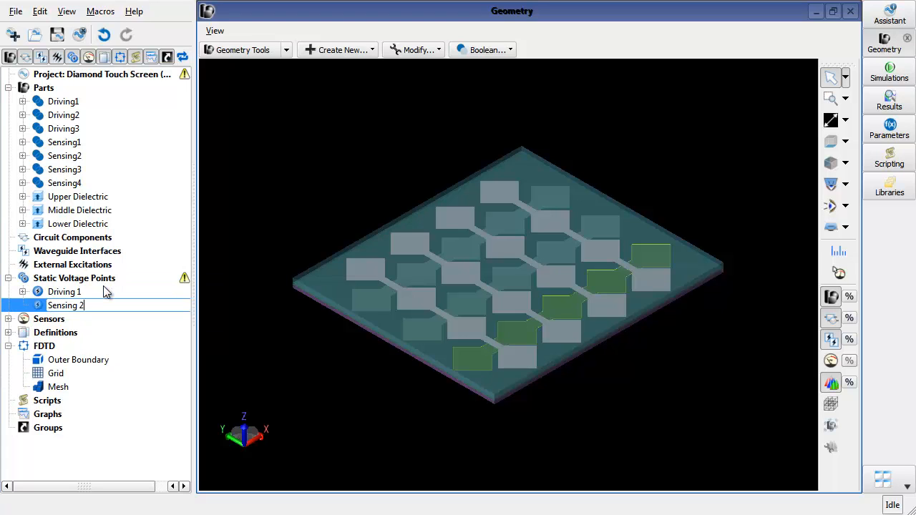
{"action": "key", "text": "Return"}
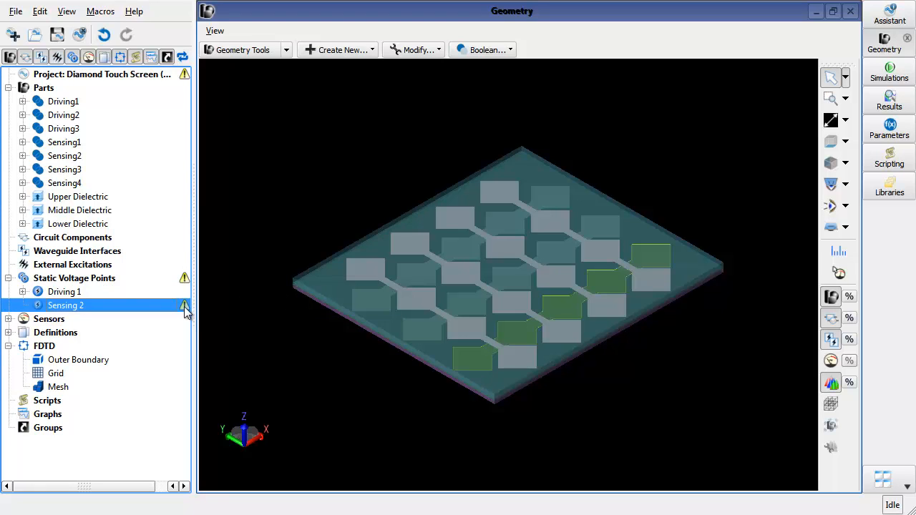
- Hide the Upper Dielectric part in the model view
{"action": "mouse_move", "coordinate": [185, 307]}
{"action": "right_click", "coordinate": [317, 295]}
{"action": "left_click", "coordinate": [358, 434]}
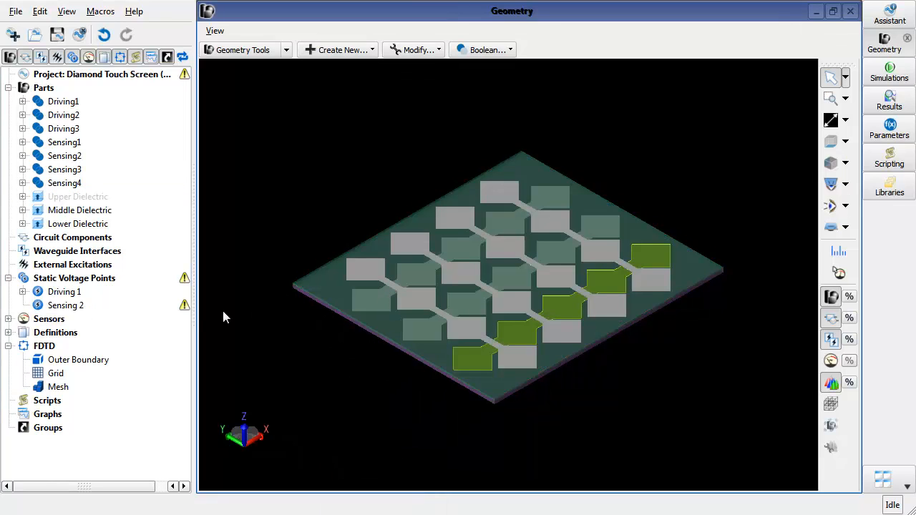
- Edit the Sensing 2 static voltage and select the Sensing2 electrode line as its part
{"action": "double_click", "coordinate": [94, 306]}
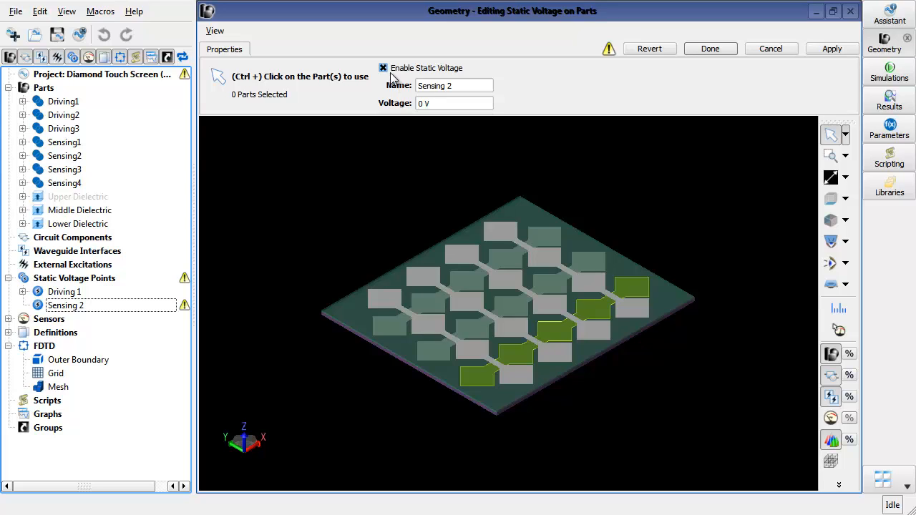
{"action": "key", "text": "Tab"}
{"action": "key", "text": "Tab"}
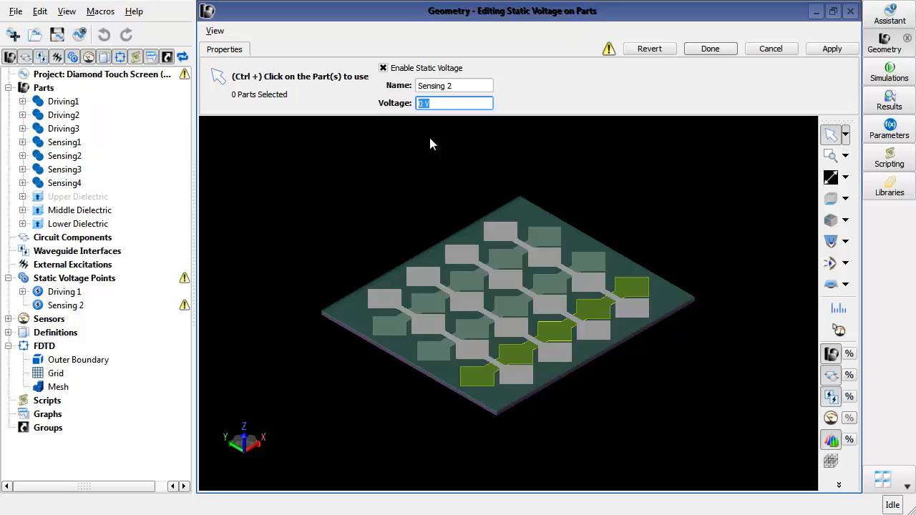
{"action": "left_click", "coordinate": [432, 282]}
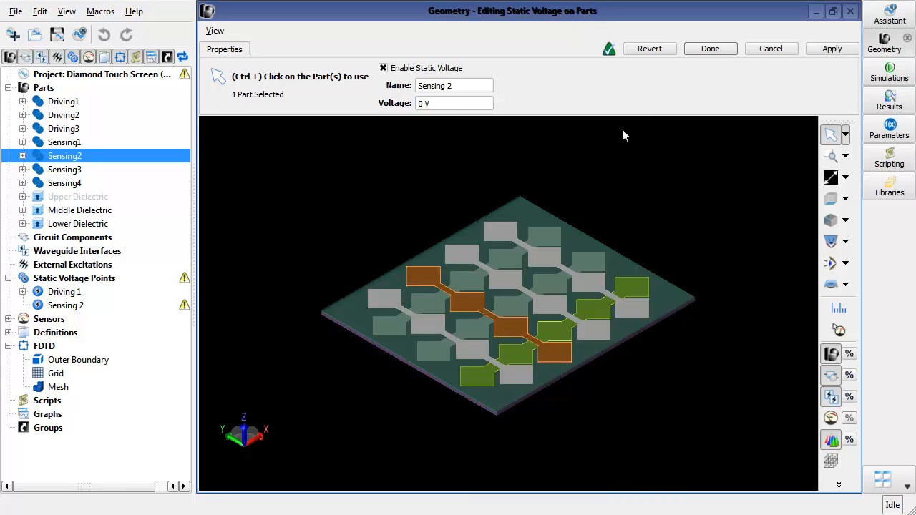
{"action": "left_click", "coordinate": [715, 49]}
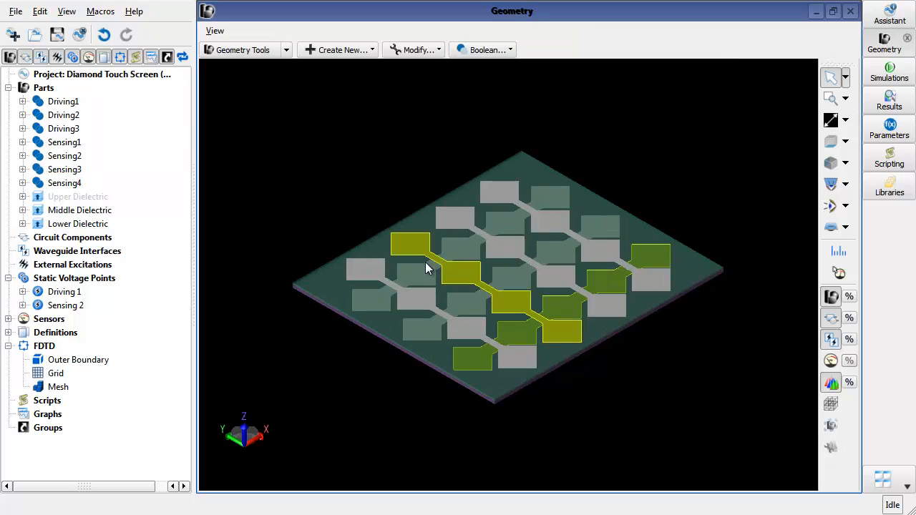
- Expand the Driving 1 and Sensing 2 static voltages to check their assigned parts, then collapse them
{"action": "left_click", "coordinate": [22, 292]}
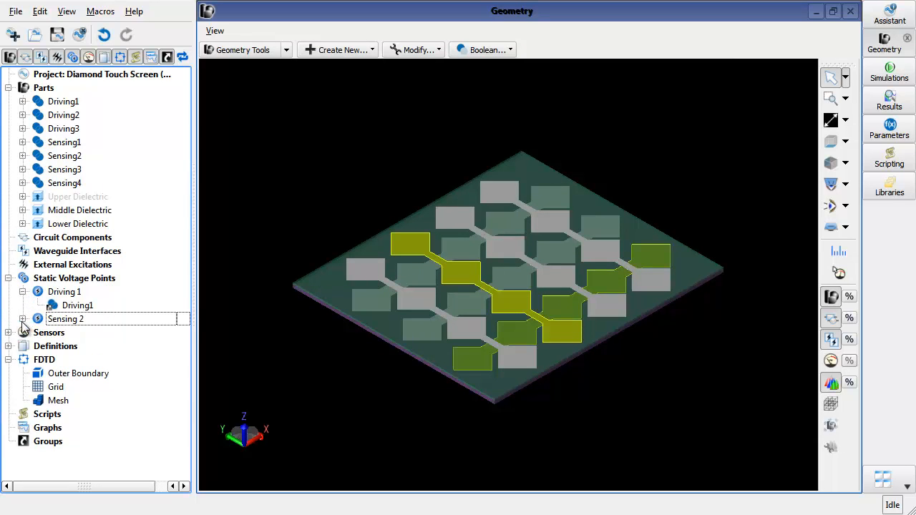
{"action": "left_click", "coordinate": [23, 319]}
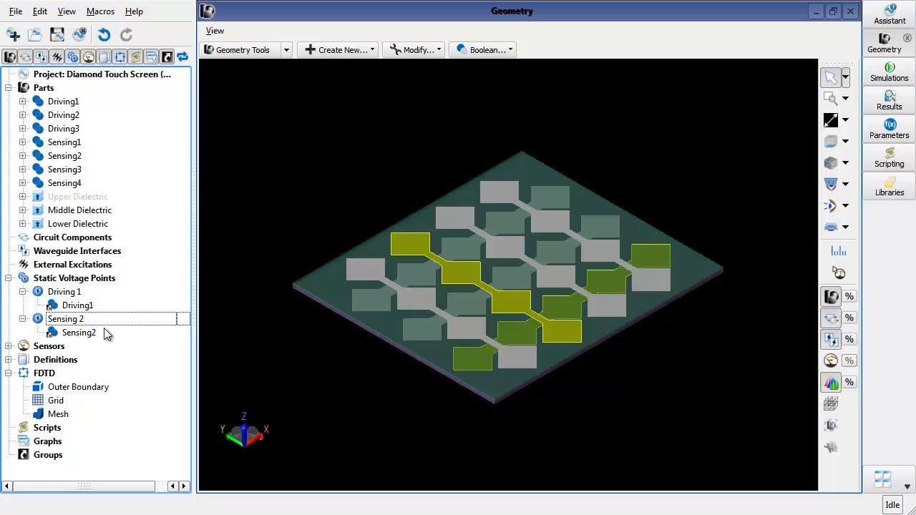
{"action": "left_click", "coordinate": [22, 319]}
{"action": "left_click", "coordinate": [23, 292]}
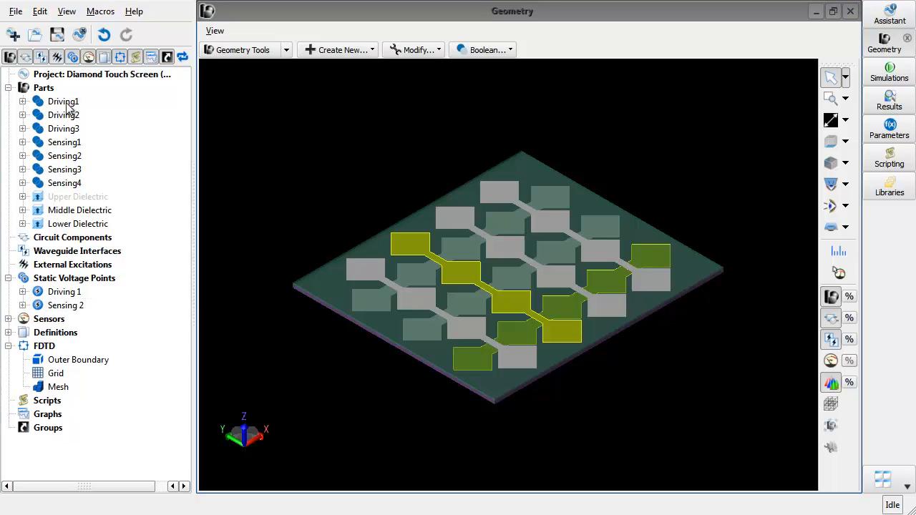
- Open the Diamond Touch Screen (No Bridge) project without saving the current one
{"action": "left_click", "coordinate": [35, 35]}
{"action": "left_click", "coordinate": [451, 275]}
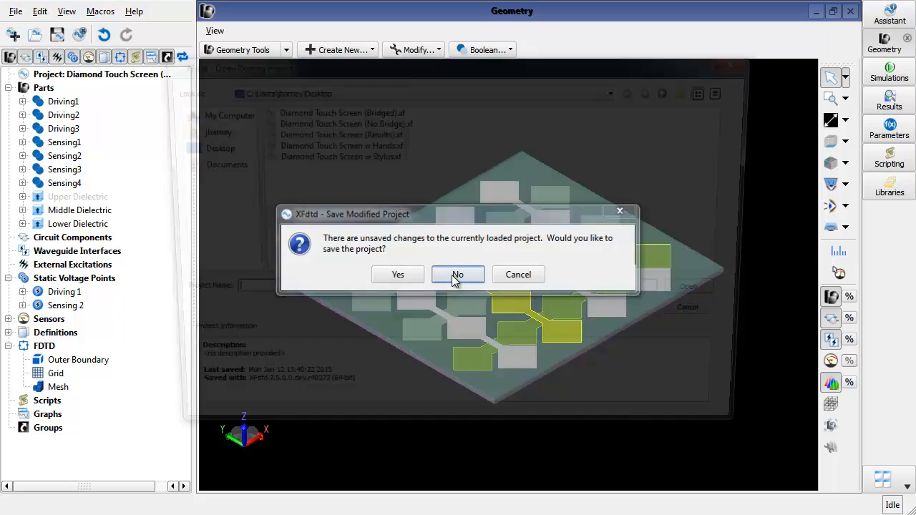
{"action": "double_click", "coordinate": [354, 121]}
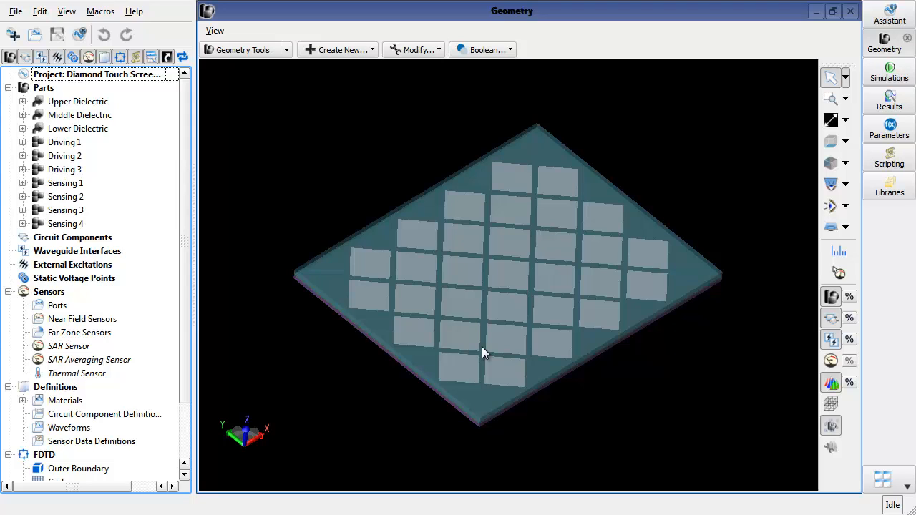
- Hide the Upper Dielectric and Middle Dielectric parts in the model view
{"action": "right_click", "coordinate": [330, 278]}
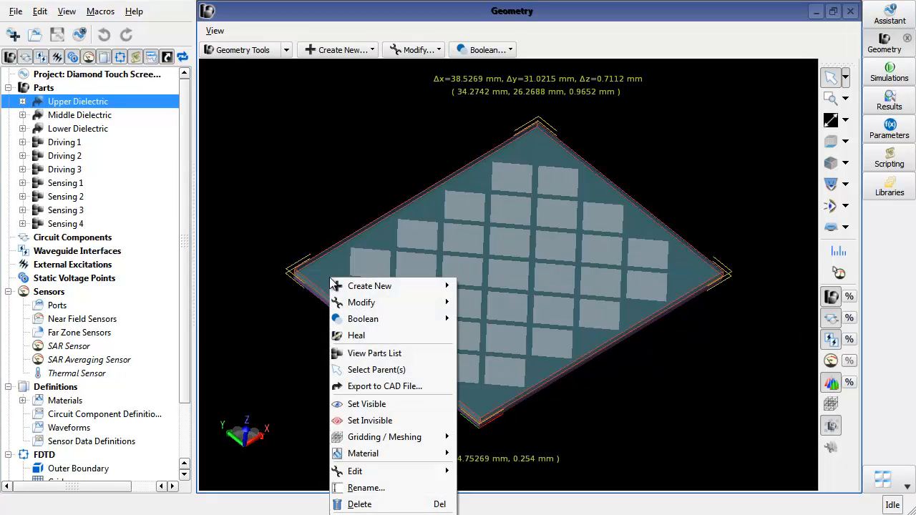
{"action": "left_click", "coordinate": [388, 421]}
{"action": "right_click", "coordinate": [336, 282]}
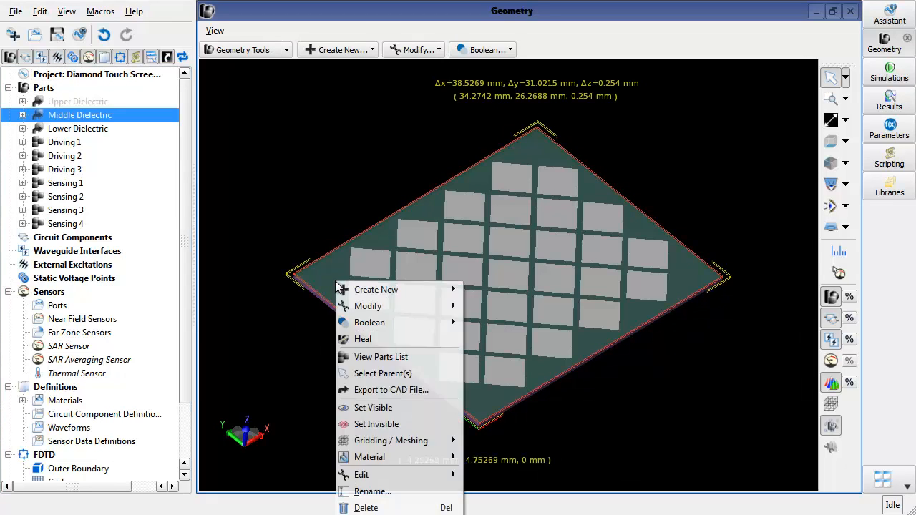
{"action": "left_click", "coordinate": [386, 424]}
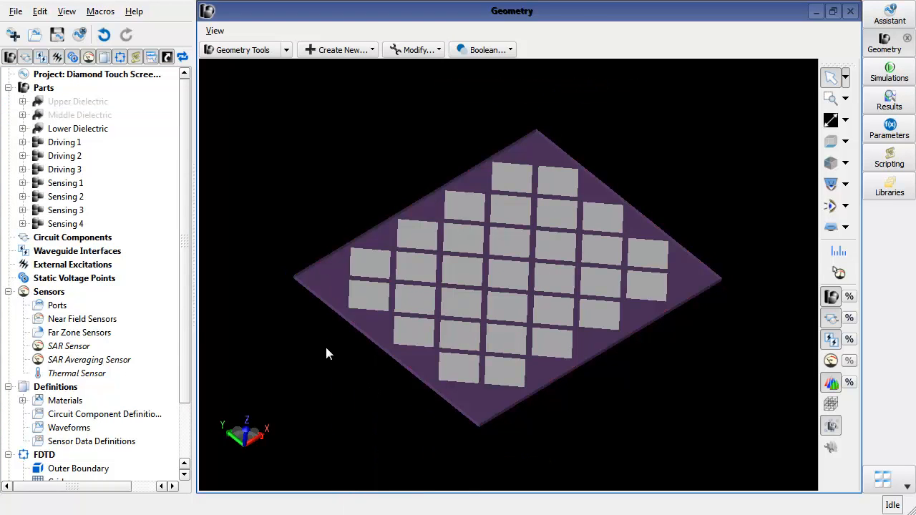
- Create a new static voltage on parts named Driving 1
{"action": "left_click", "coordinate": [478, 378]}
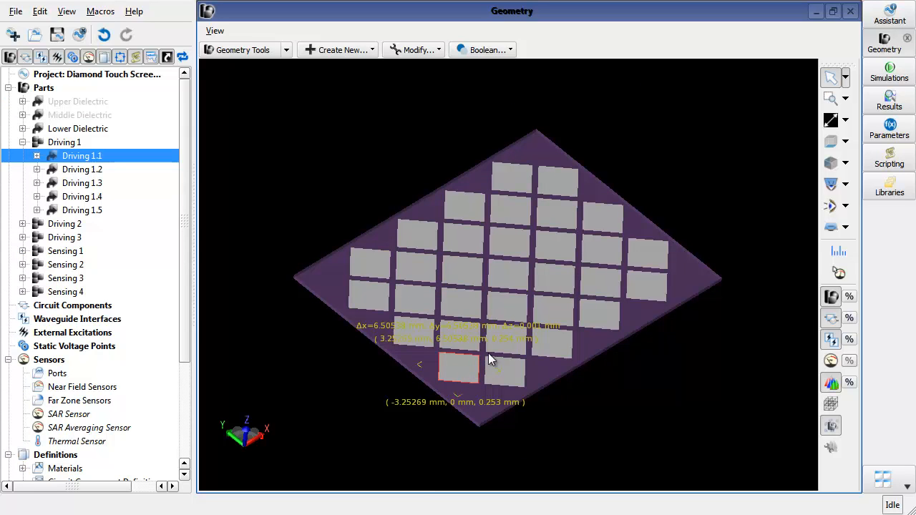
{"action": "left_click", "coordinate": [8, 88]}
{"action": "right_click", "coordinate": [64, 143]}
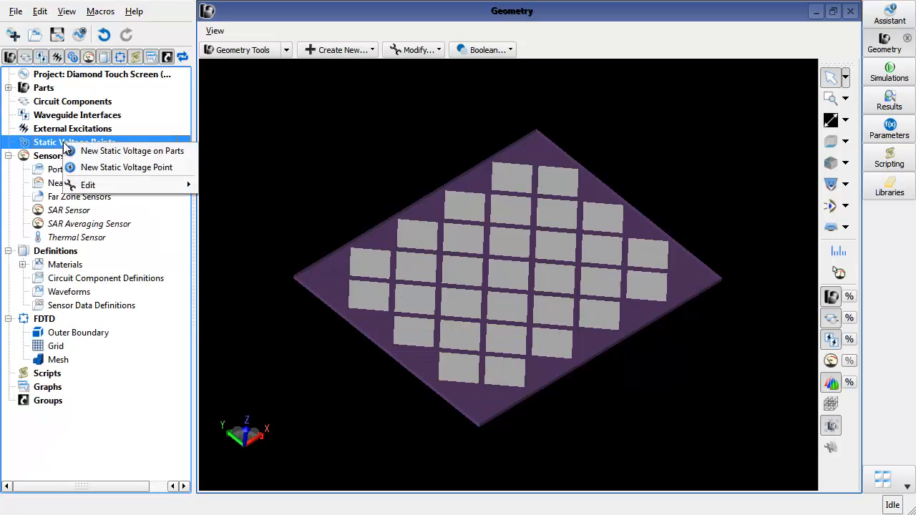
{"action": "left_click", "coordinate": [107, 151]}
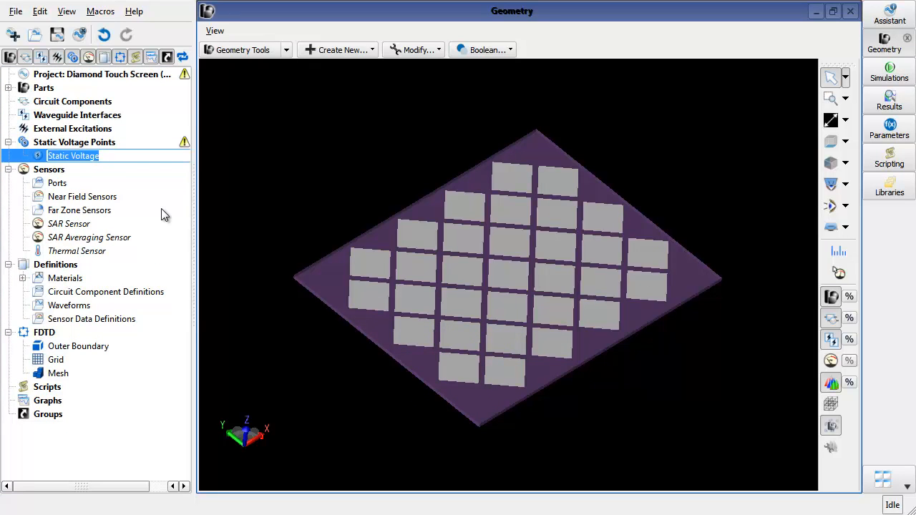
{"action": "type", "text": "Drivin"}
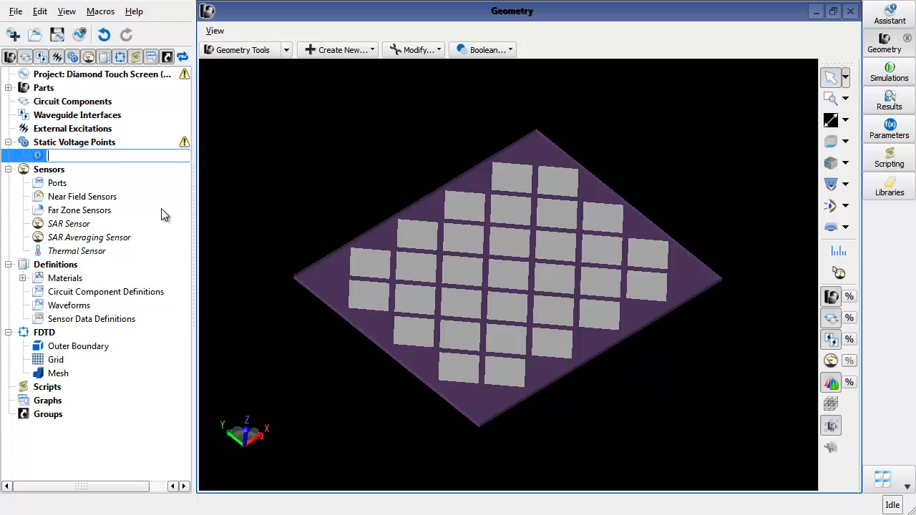
{"action": "type", "text": "g 1"}
{"action": "key", "text": "Return"}
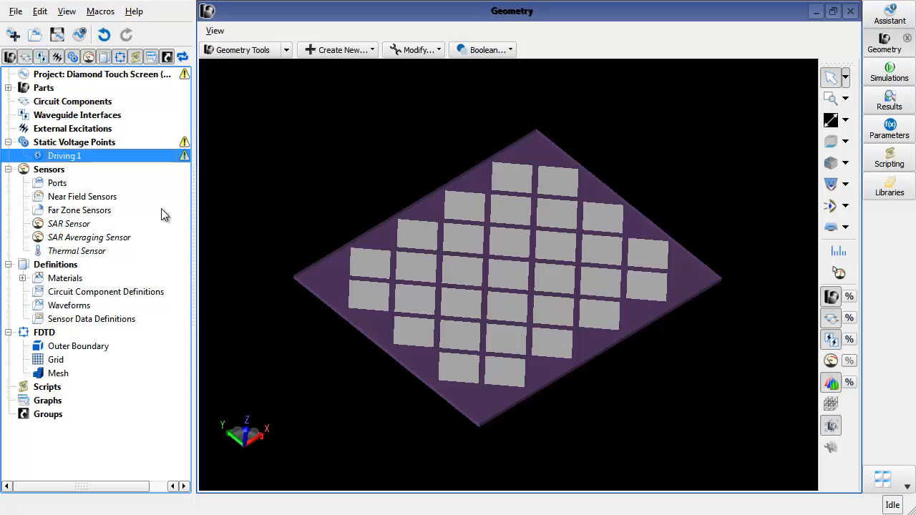
- Edit the Driving 1 static voltage and select the five pads of the lower diagonal row as its parts
{"action": "double_click", "coordinate": [145, 155]}
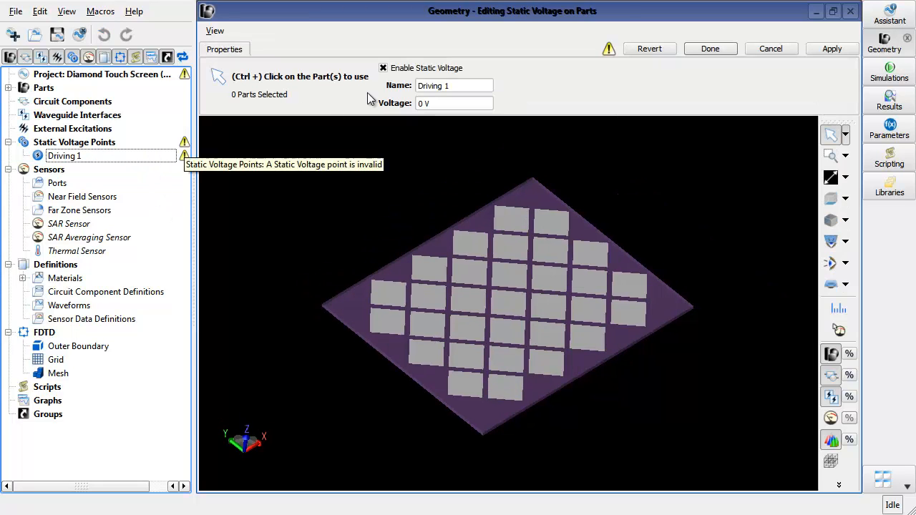
{"action": "left_click", "coordinate": [471, 389]}
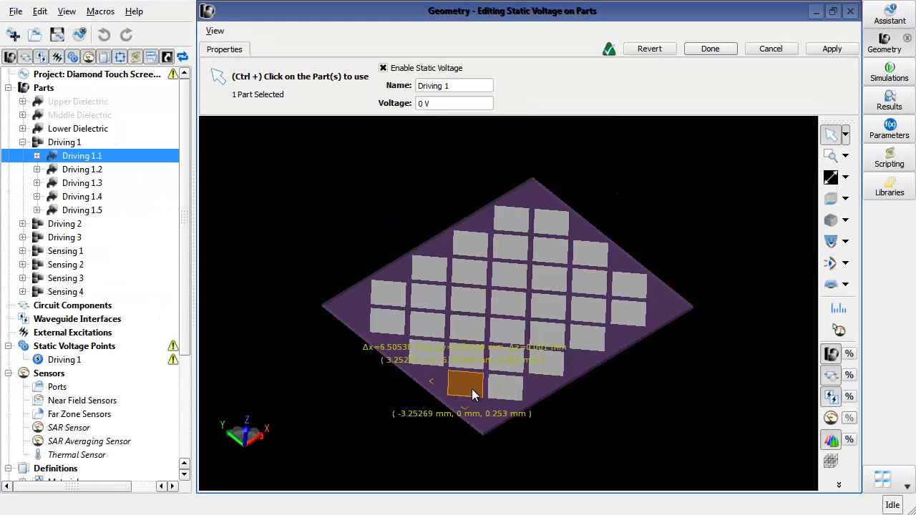
{"action": "left_click", "coordinate": [508, 366], "text": "ctrl"}
{"action": "left_click", "coordinate": [557, 344], "text": "ctrl"}
{"action": "left_click", "coordinate": [586, 313], "text": "ctrl"}
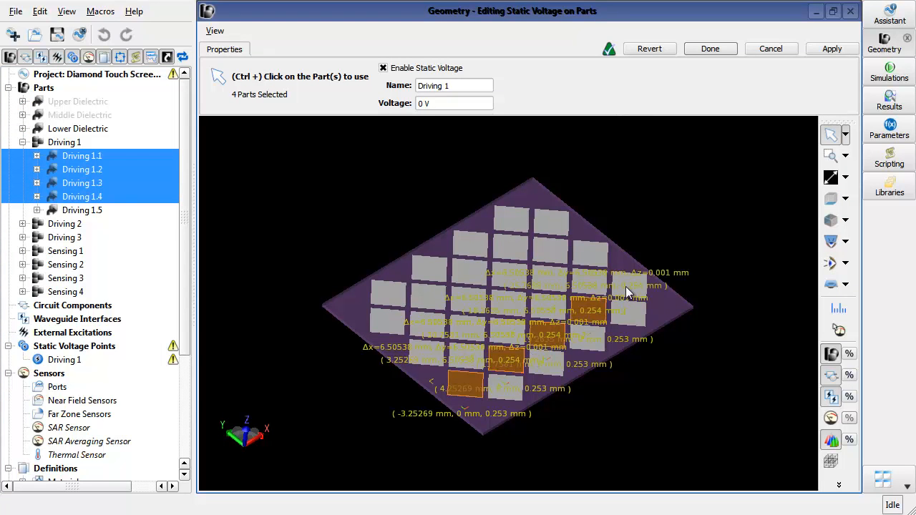
{"action": "left_click", "coordinate": [627, 287], "text": "ctrl"}
{"action": "left_click", "coordinate": [838, 51]}
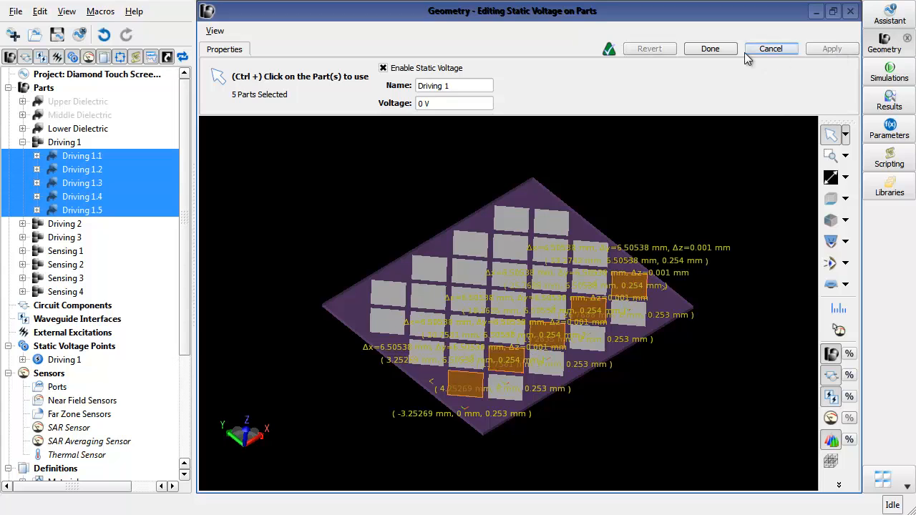
{"action": "left_click", "coordinate": [720, 51]}
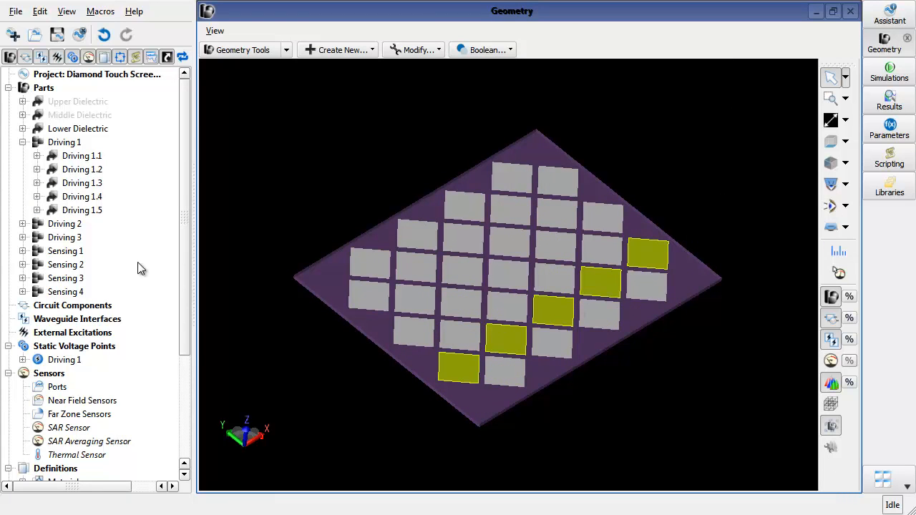
- Expand the Driving 1 static voltage to check its assigned parts
{"action": "left_click", "coordinate": [22, 142]}
{"action": "left_click", "coordinate": [23, 292]}
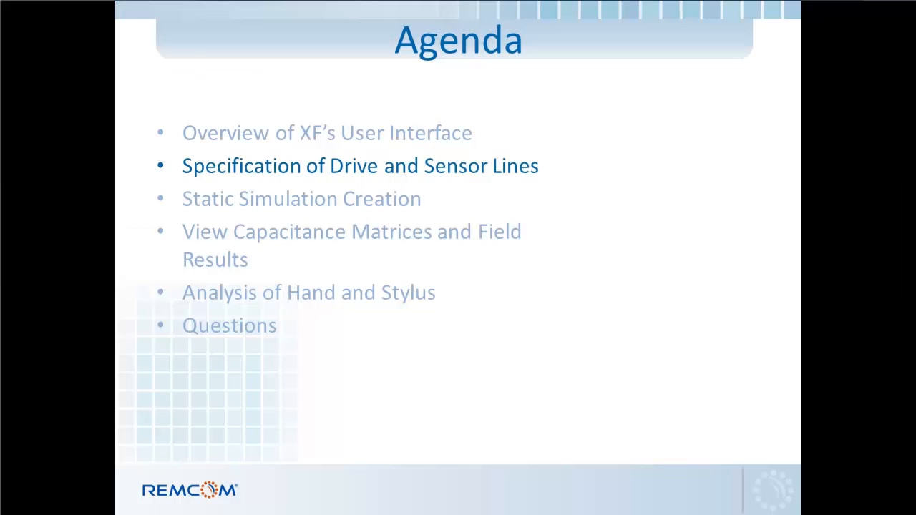
{"action": "key", "text": "Right"}
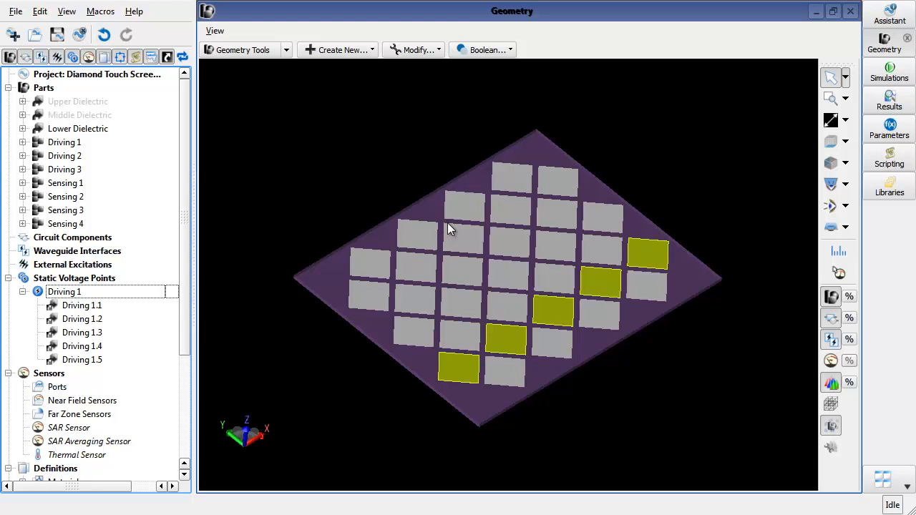
- Open the Diamond Touch Screen (Results) project without saving the current one
{"action": "left_click", "coordinate": [34, 34]}
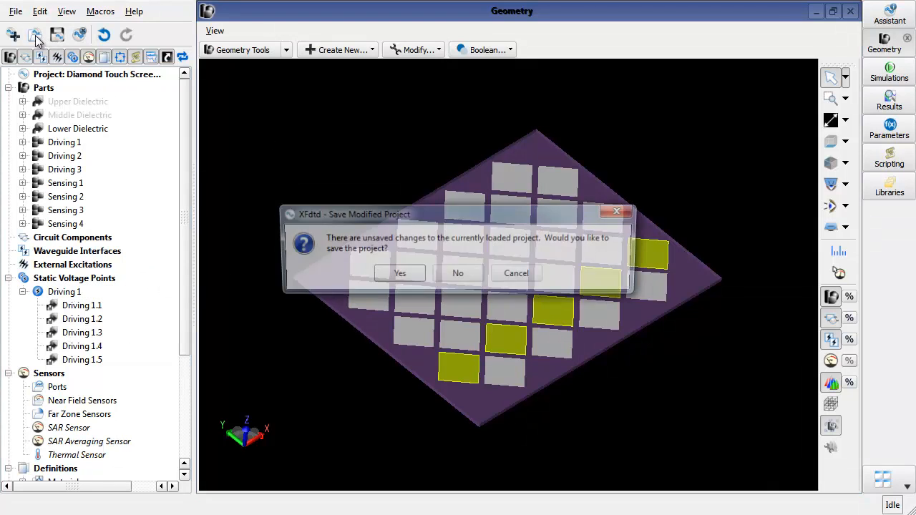
{"action": "left_click", "coordinate": [462, 277]}
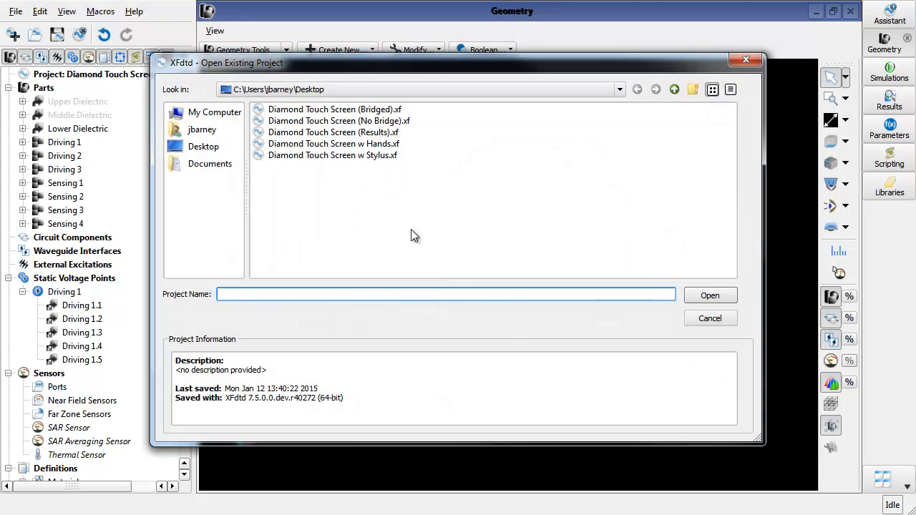
{"action": "double_click", "coordinate": [315, 132]}
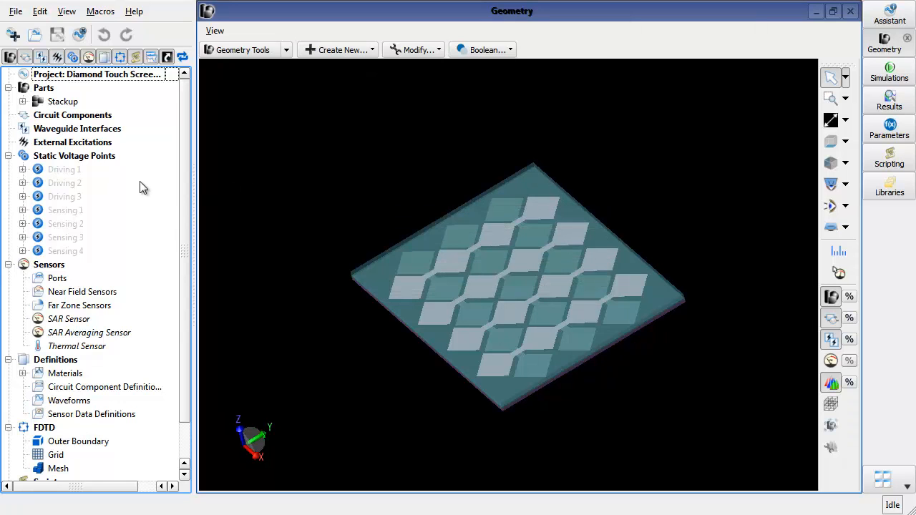
- Create a new Capacitance Matrix simulation named Full Matrix
{"action": "mouse_move", "coordinate": [215, 261]}
{"action": "middle_mouse_down"}
{"action": "mouse_move", "coordinate": [384, 355]}
{"action": "mouse_move", "coordinate": [227, 275]}
{"action": "middle_mouse_up"}
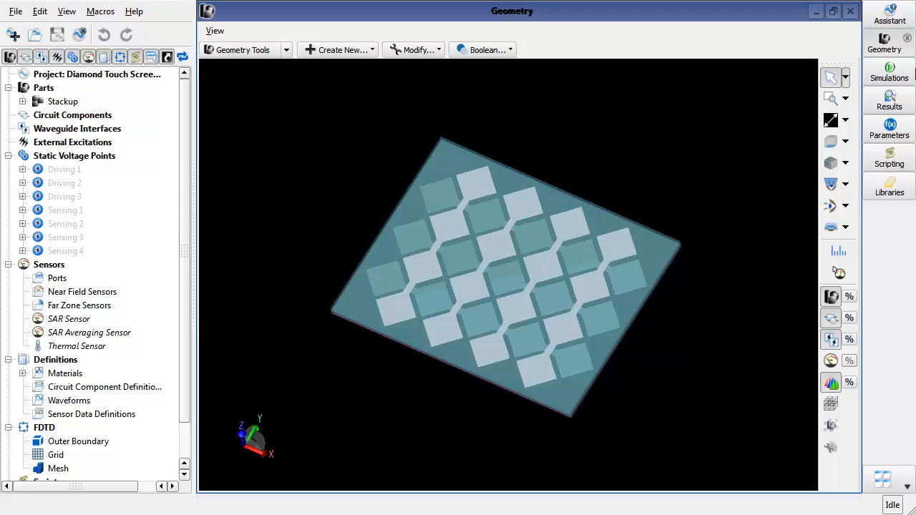
{"action": "left_click", "coordinate": [901, 83]}
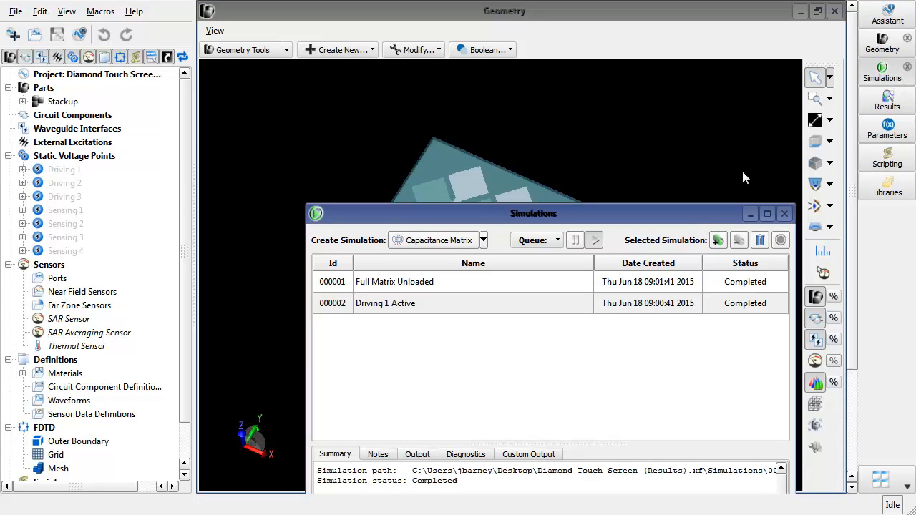
{"action": "left_click_drag", "start_coordinate": [696, 216], "coordinate": [672, 63]}
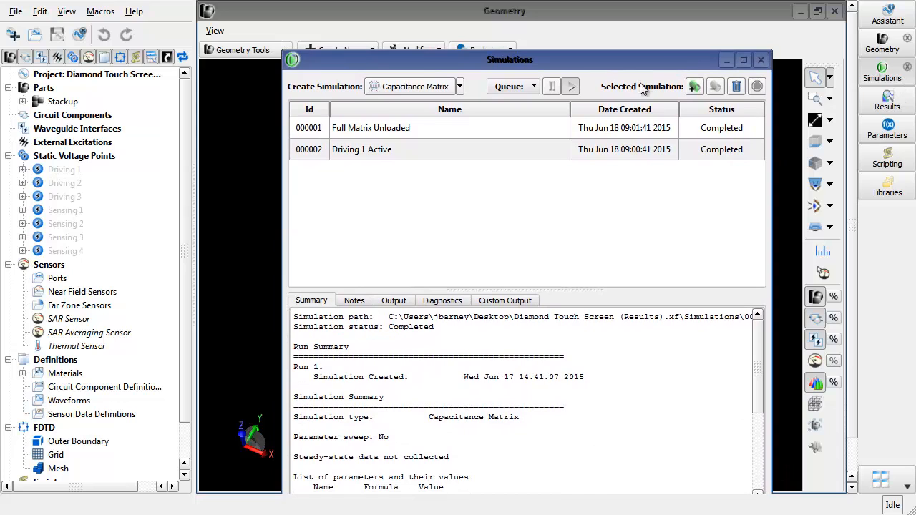
{"action": "left_click", "coordinate": [461, 88]}
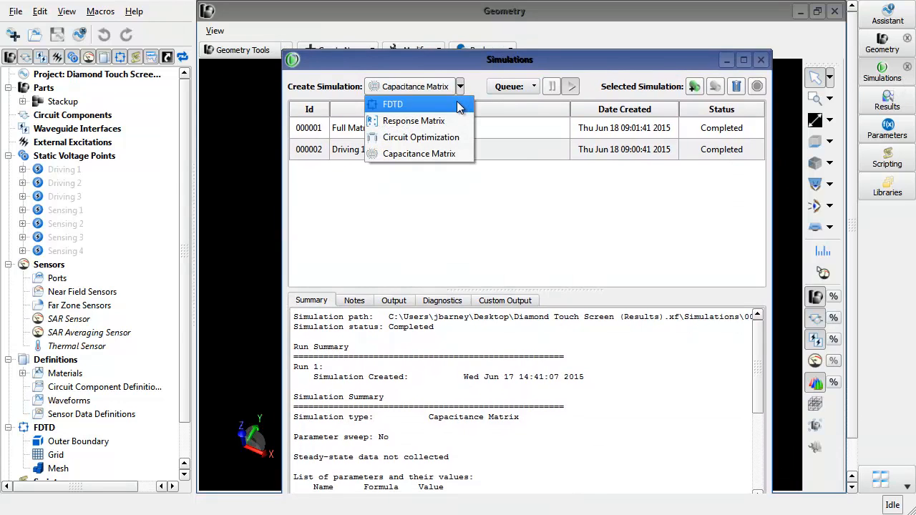
{"action": "left_click", "coordinate": [463, 153]}
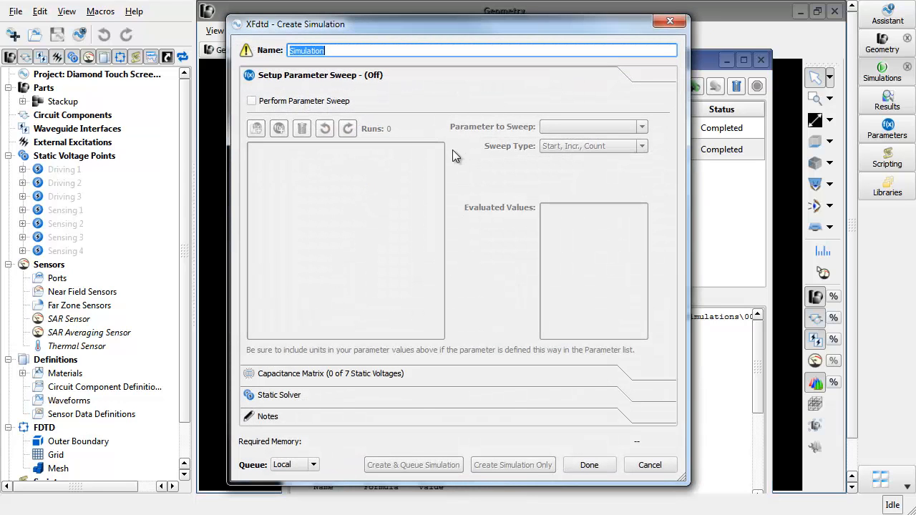
{"action": "type", "text": "Full Matrix"}
{"action": "left_click", "coordinate": [323, 104]}
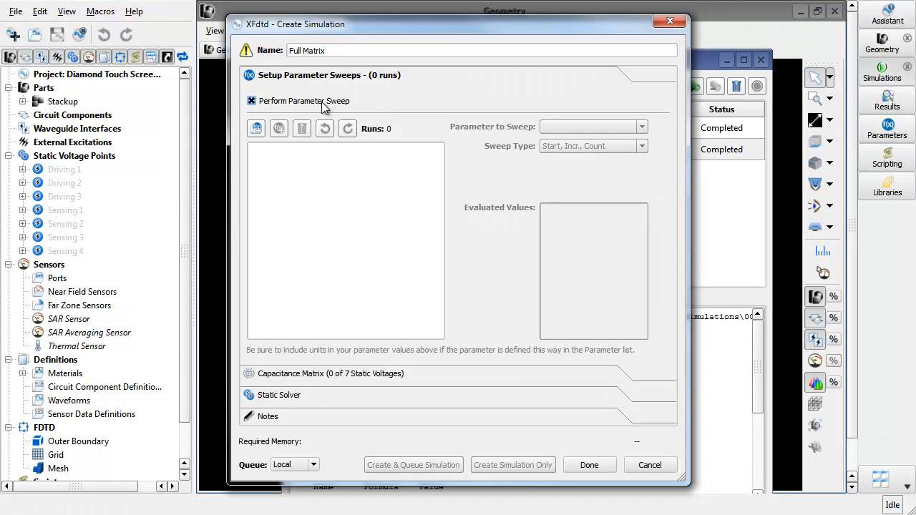
{"action": "left_click", "coordinate": [256, 128]}
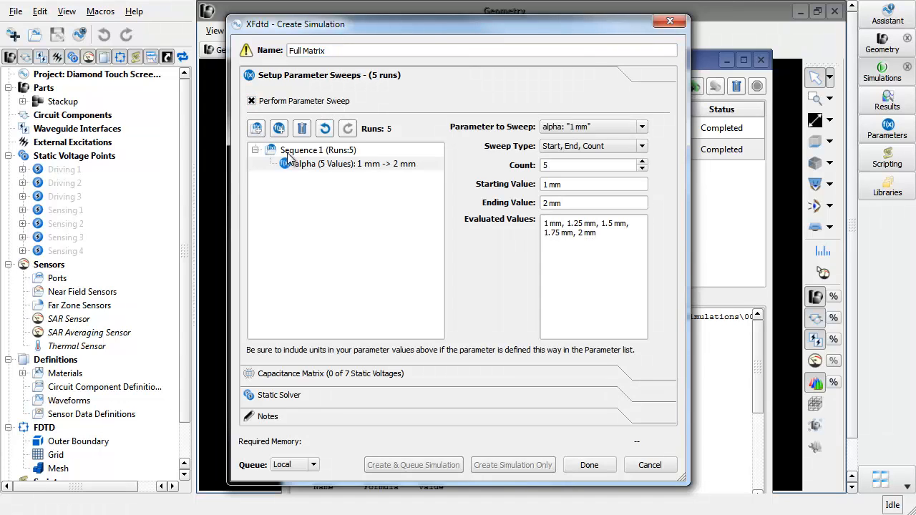
{"action": "left_click", "coordinate": [344, 166]}
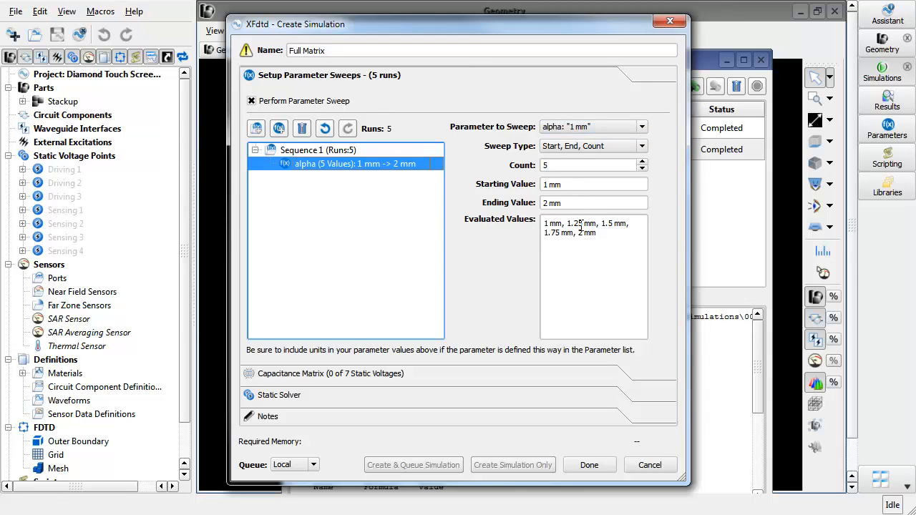
{"action": "left_click", "coordinate": [279, 102]}
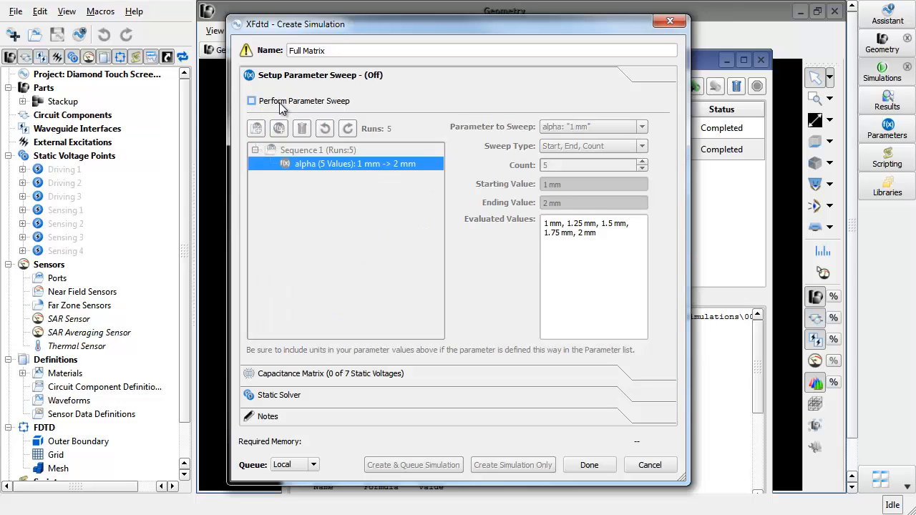
- Compute matrix entries for all seven static voltages, check the static solver settings, and finish the simulation setup
{"action": "left_click", "coordinate": [343, 374]}
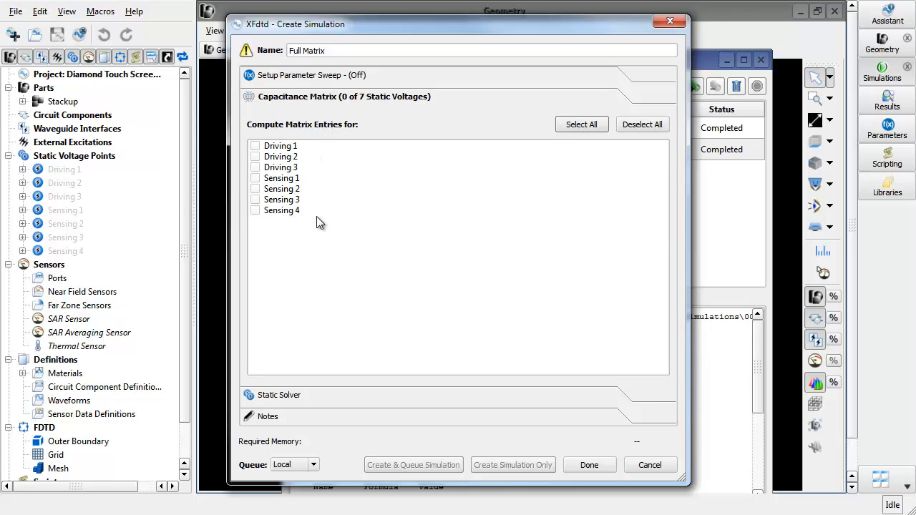
{"action": "left_click", "coordinate": [589, 125]}
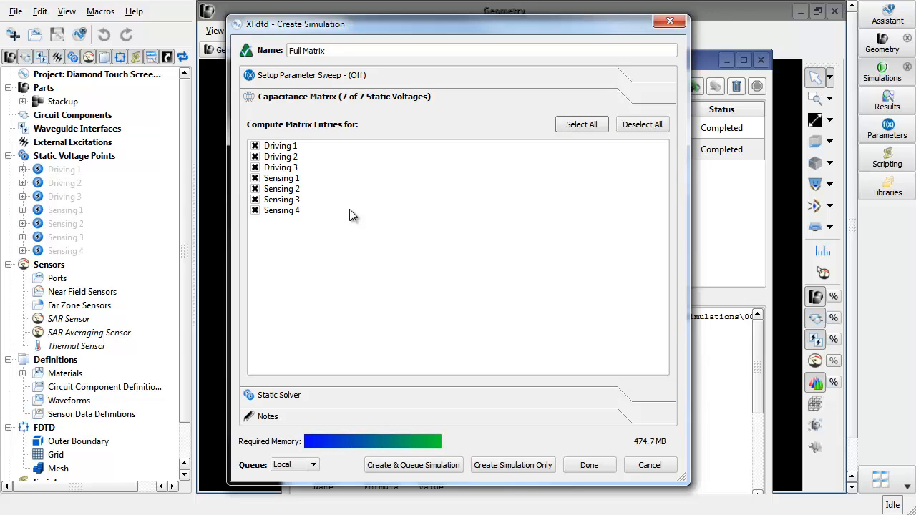
{"action": "left_click", "coordinate": [333, 396]}
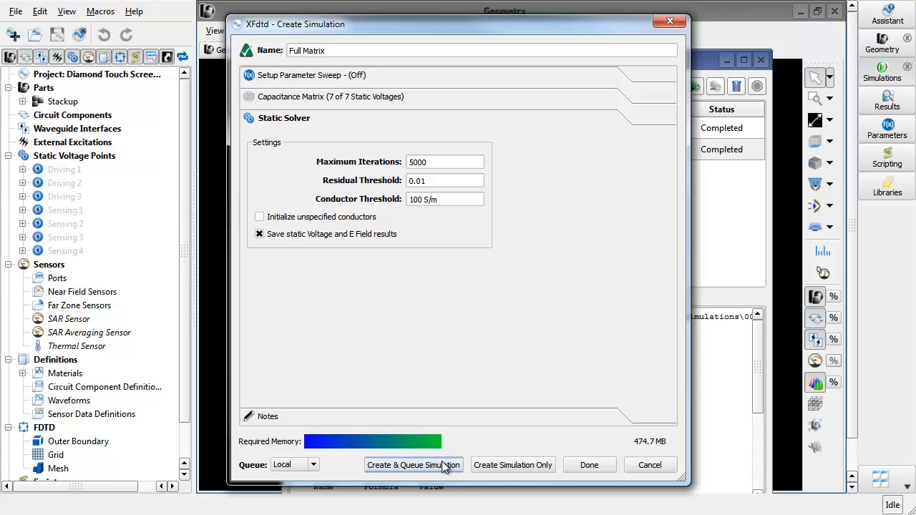
{"action": "left_click", "coordinate": [590, 465]}
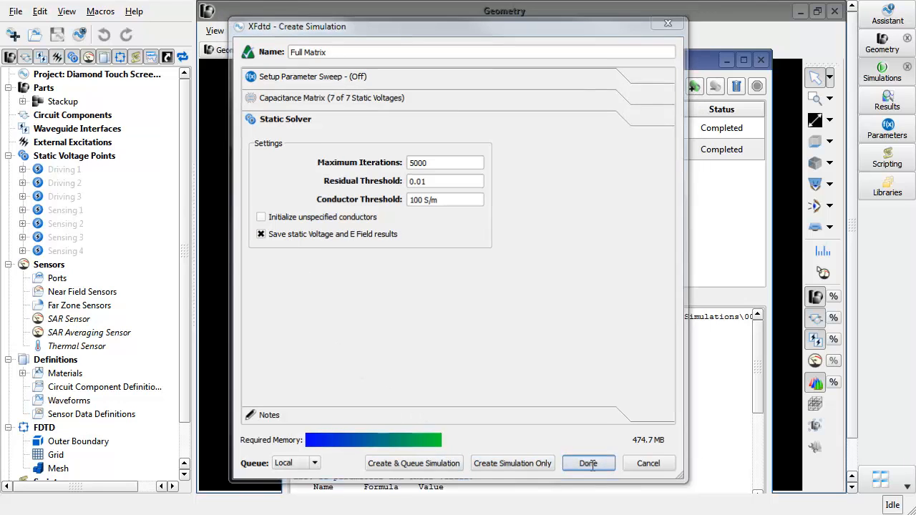
- Review the summary of the Full Matrix Unloaded simulation
{"action": "left_click", "coordinate": [414, 133]}
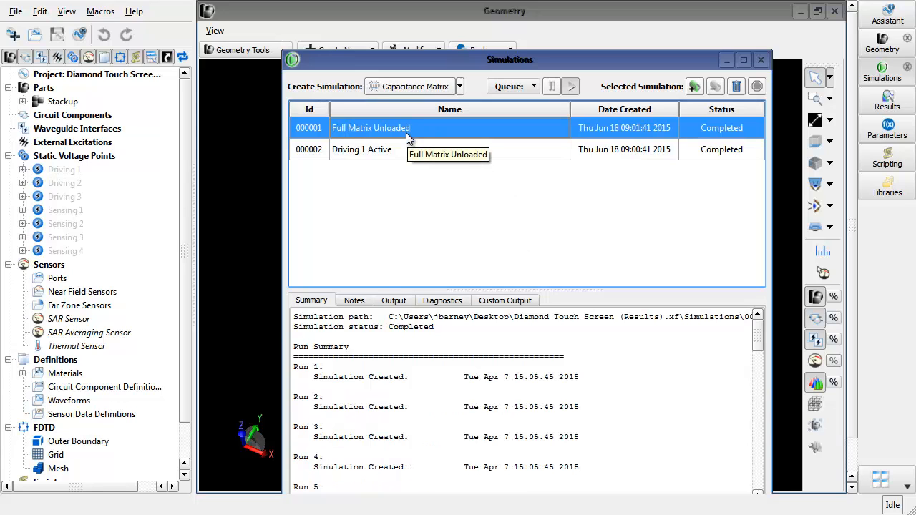
{"action": "left_click", "coordinate": [412, 372]}
{"action": "scroll", "coordinate": [412, 373], "scroll_direction": "down", "scroll_amount": 8}
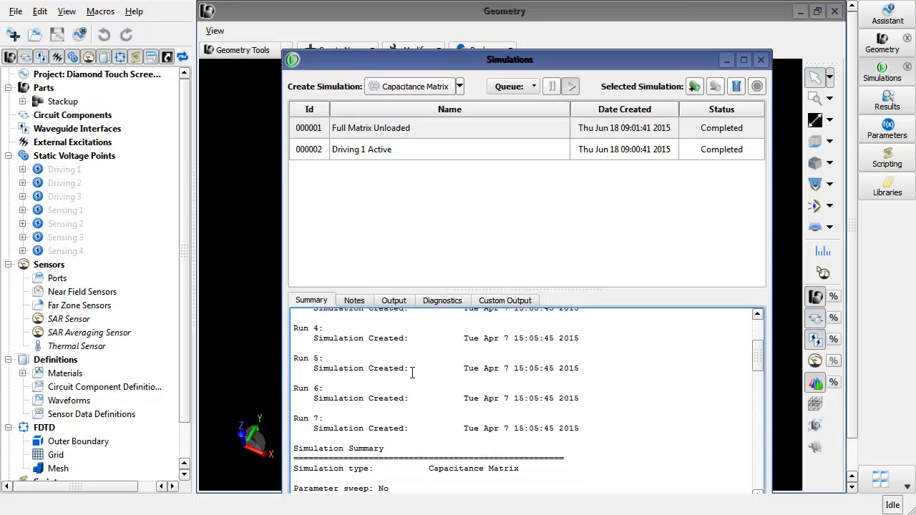
{"action": "scroll", "coordinate": [411, 373], "scroll_direction": "down", "scroll_amount": 2}
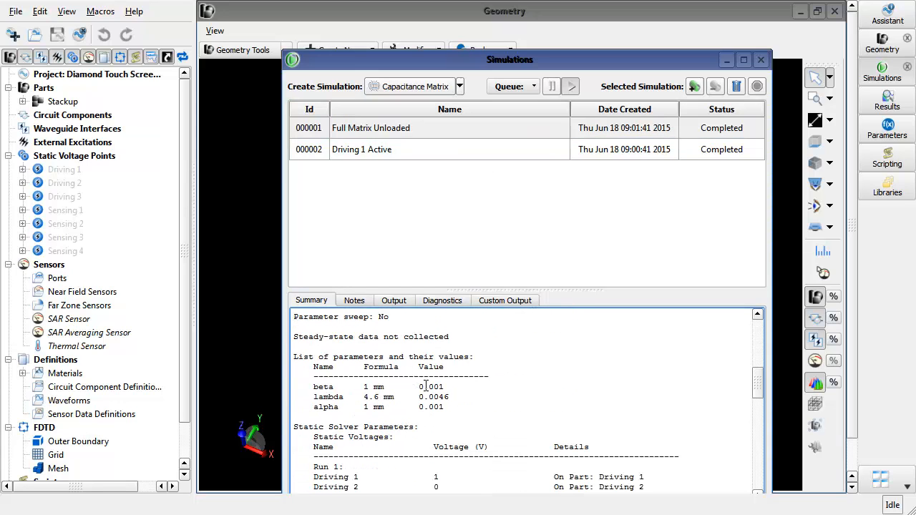
- Review the static voltage runs in the summary and the solver output of Full Matrix Unloaded, then close the Simulations window
{"action": "scroll", "coordinate": [409, 393], "scroll_direction": "down", "scroll_amount": 2}
{"action": "scroll", "coordinate": [426, 385], "scroll_direction": "down", "scroll_amount": 6}
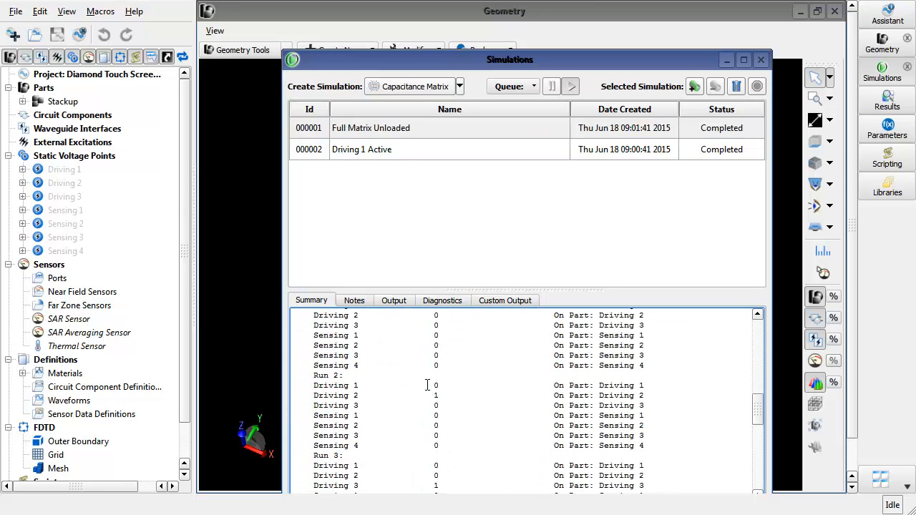
{"action": "scroll", "coordinate": [427, 385], "scroll_direction": "up", "scroll_amount": 12}
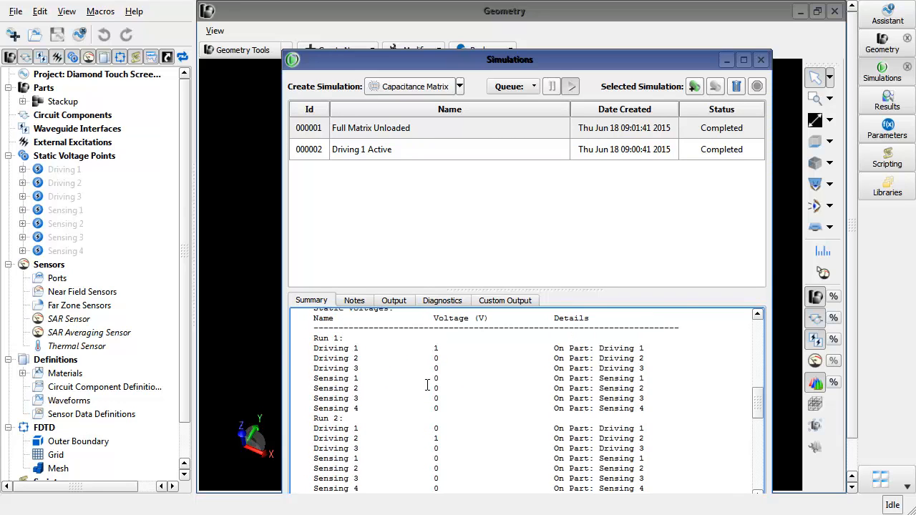
{"action": "scroll", "coordinate": [427, 385], "scroll_direction": "up", "scroll_amount": 2}
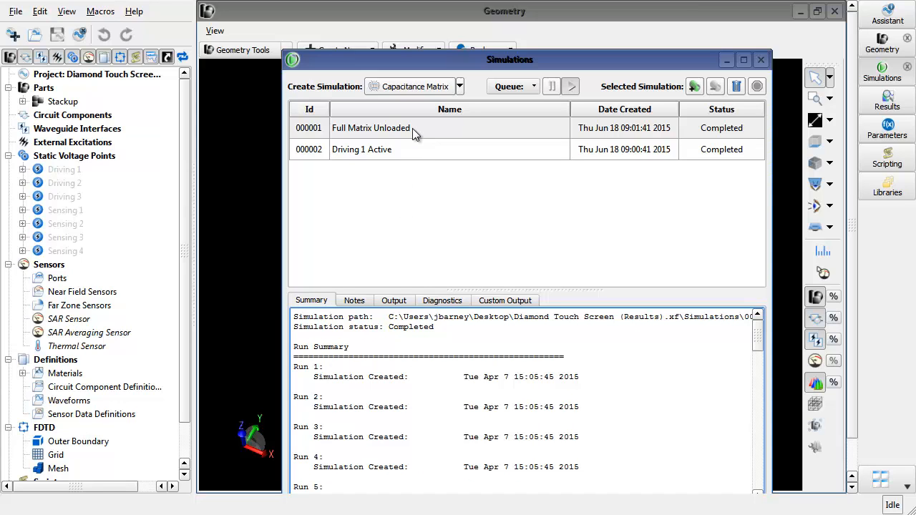
{"action": "left_click", "coordinate": [400, 304]}
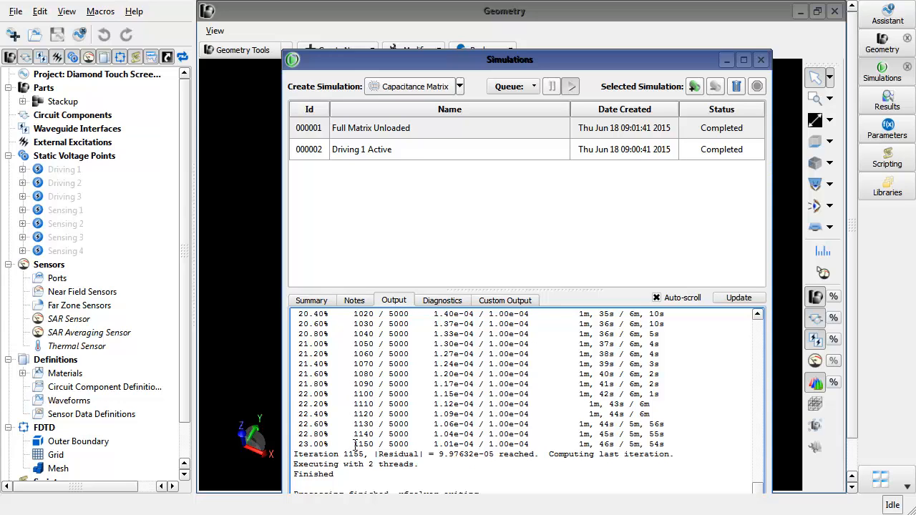
{"action": "scroll", "coordinate": [355, 445], "scroll_direction": "up", "scroll_amount": 1}
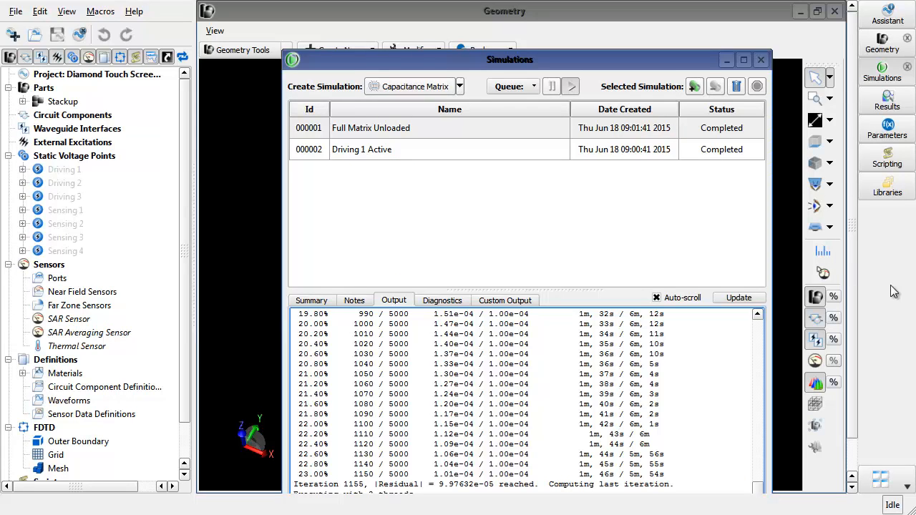
{"action": "left_click", "coordinate": [762, 61]}
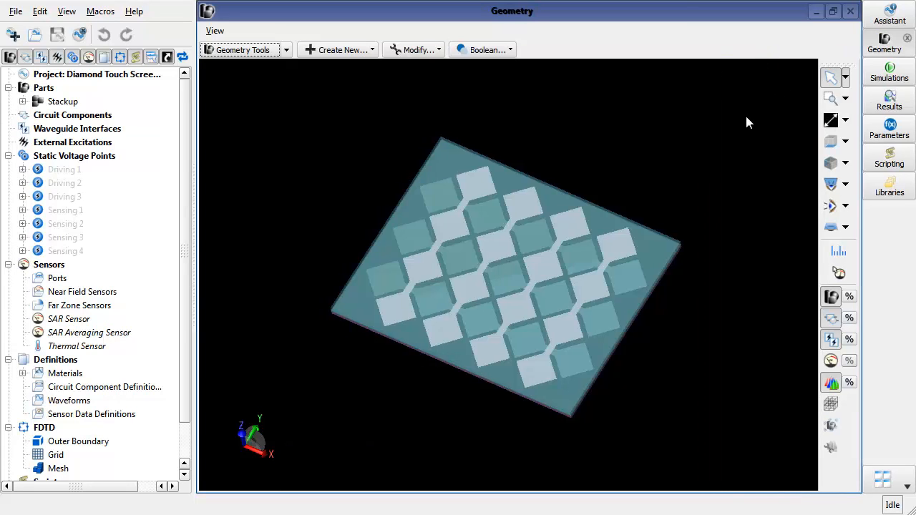
- Open the SPICE capacitance matrix of the Full Matrix Unloaded simulation from the Results browser and review it
{"action": "left_click", "coordinate": [890, 107]}
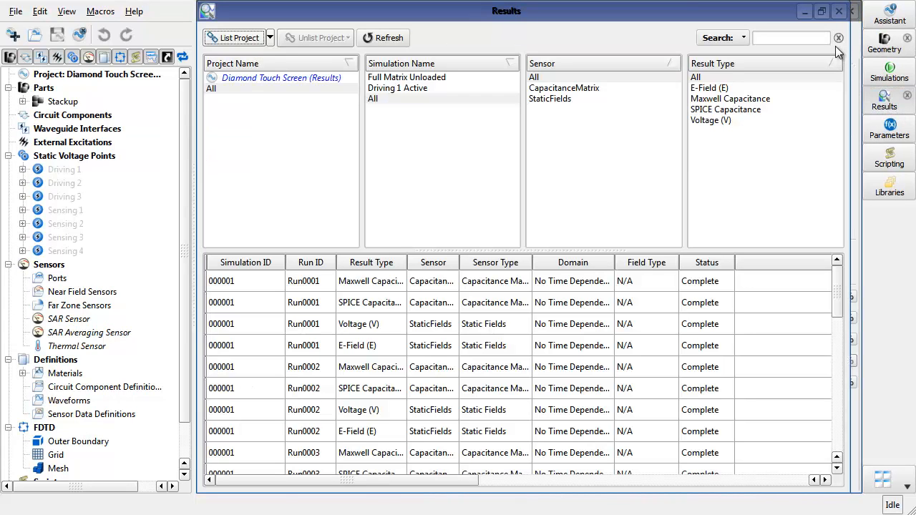
{"action": "left_click", "coordinate": [822, 11]}
{"action": "double_click", "coordinate": [767, 215]}
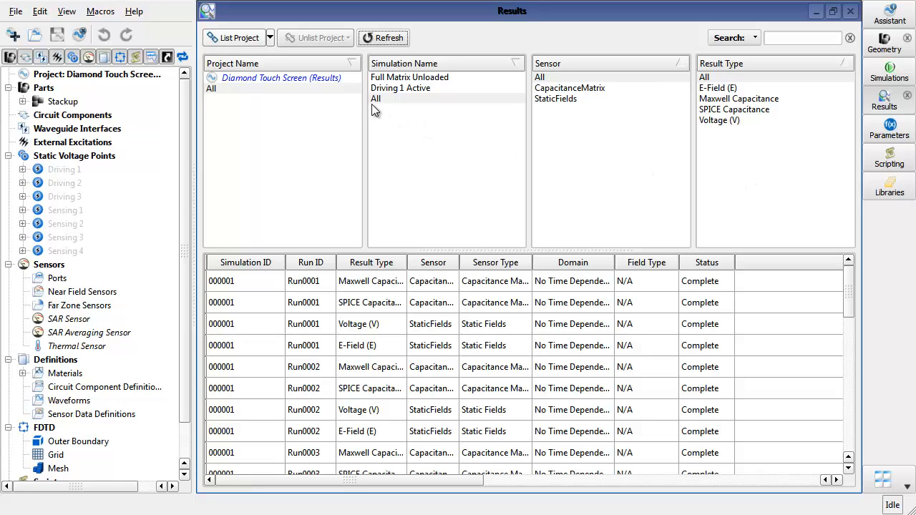
{"action": "left_click", "coordinate": [408, 79]}
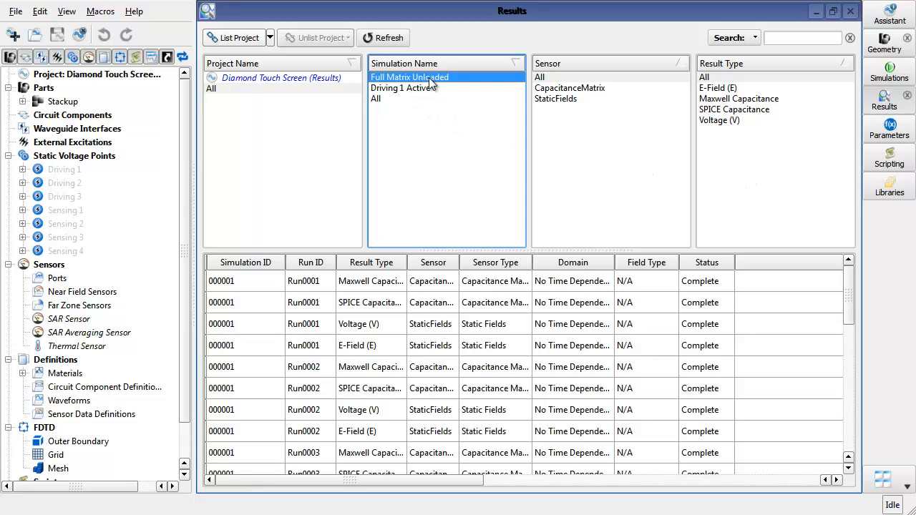
{"action": "left_click", "coordinate": [571, 89]}
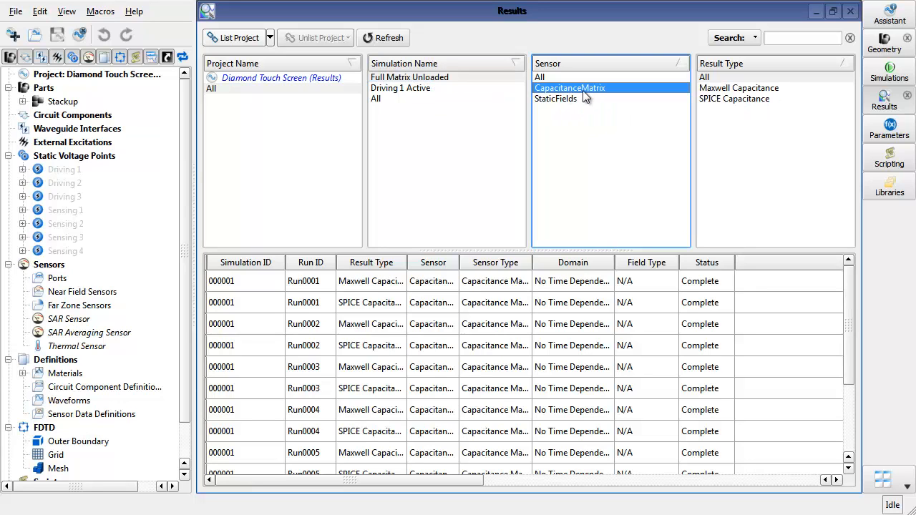
{"action": "left_click", "coordinate": [732, 98]}
{"action": "double_click", "coordinate": [638, 281]}
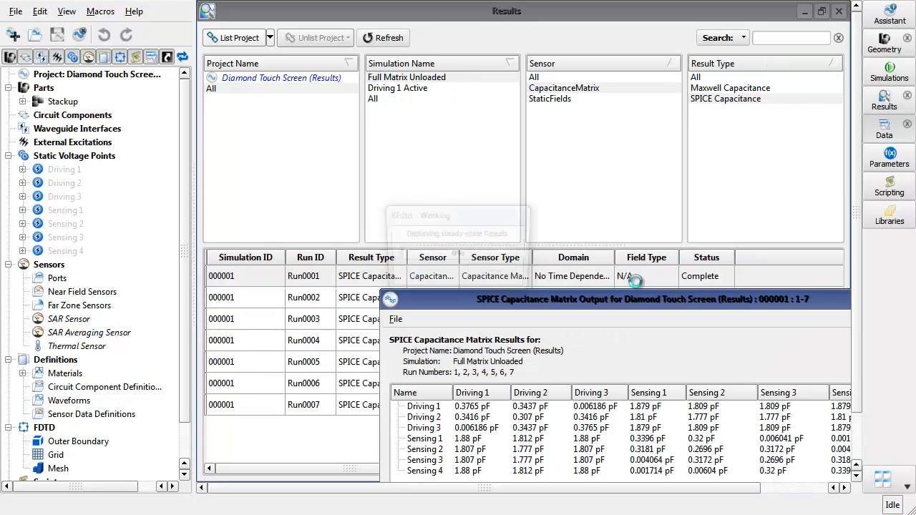
{"action": "left_click_drag", "start_coordinate": [643, 296], "coordinate": [533, 147]}
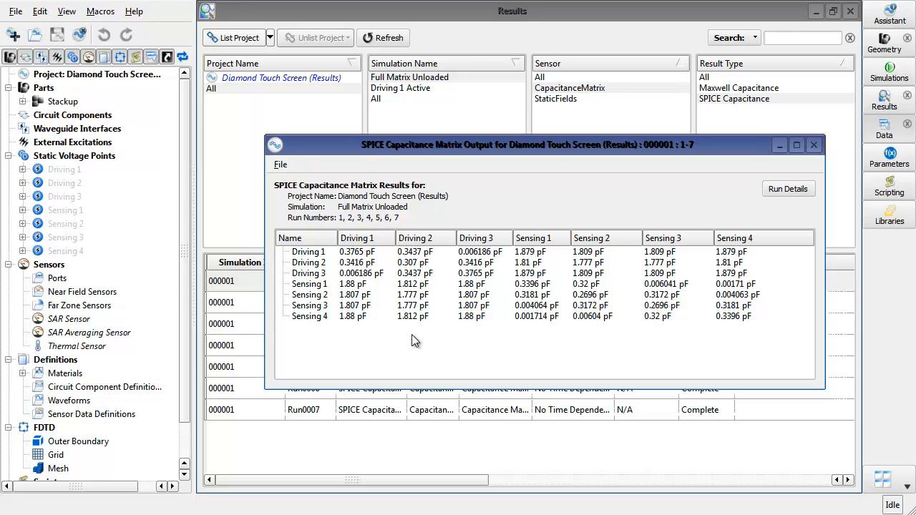
{"action": "left_click", "coordinate": [814, 146]}
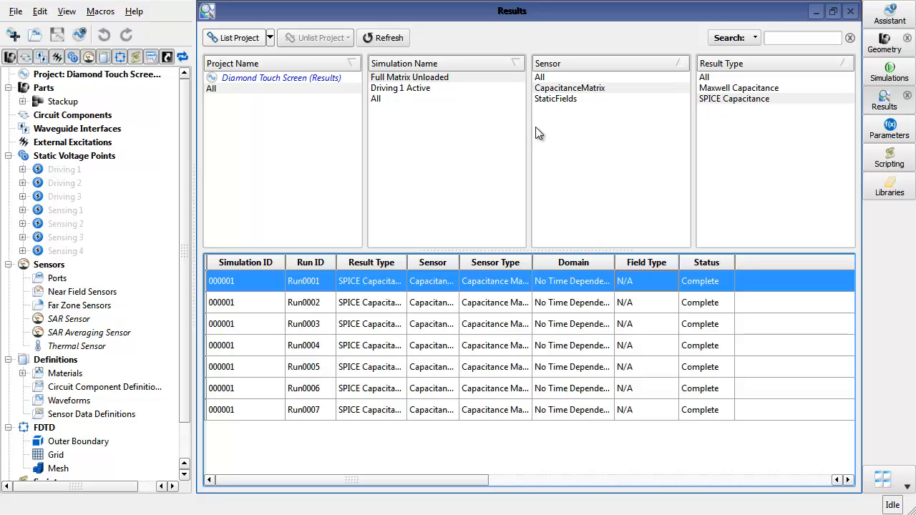
- Load the Voltage (V) static-field result of the Driving 1 Active simulation into the geometry view
{"action": "left_click", "coordinate": [422, 88]}
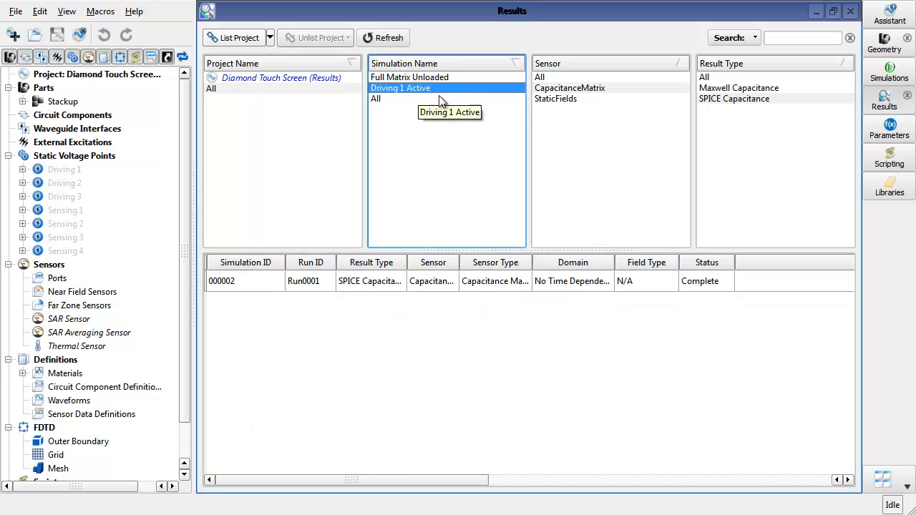
{"action": "left_click", "coordinate": [563, 101]}
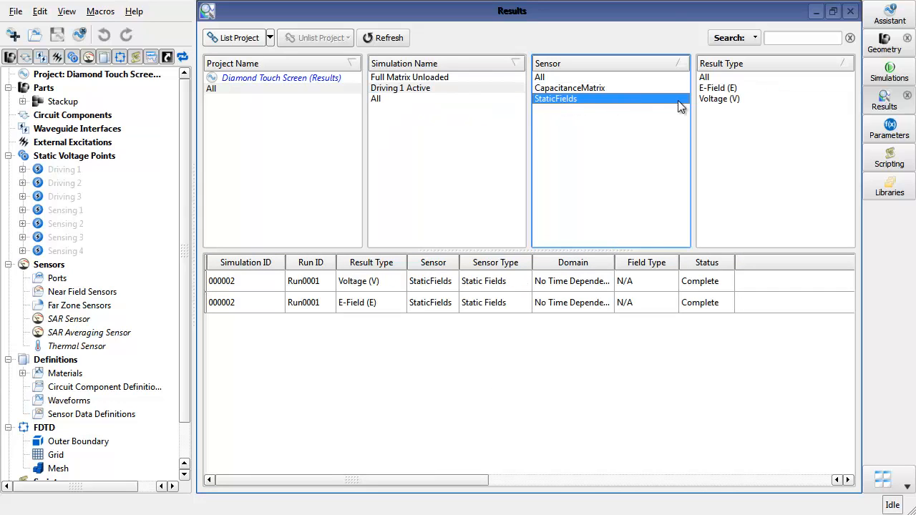
{"action": "left_click", "coordinate": [715, 100]}
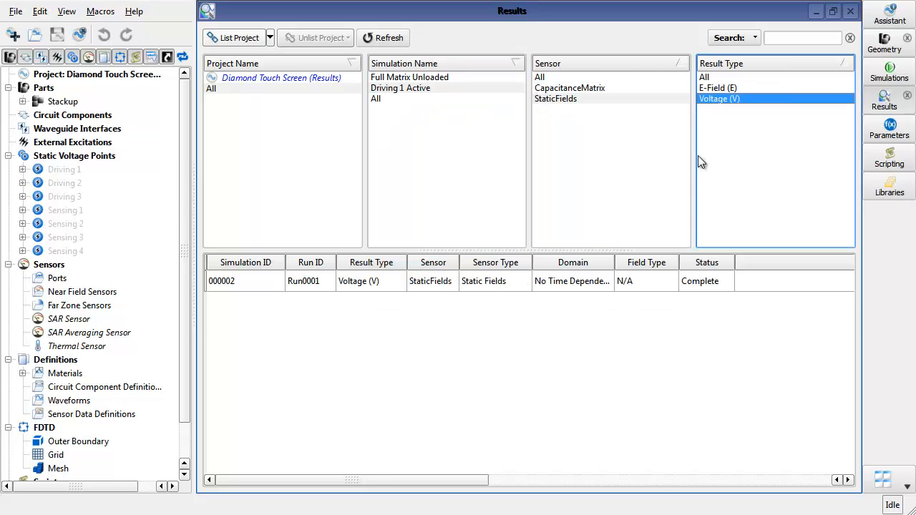
{"action": "double_click", "coordinate": [551, 280]}
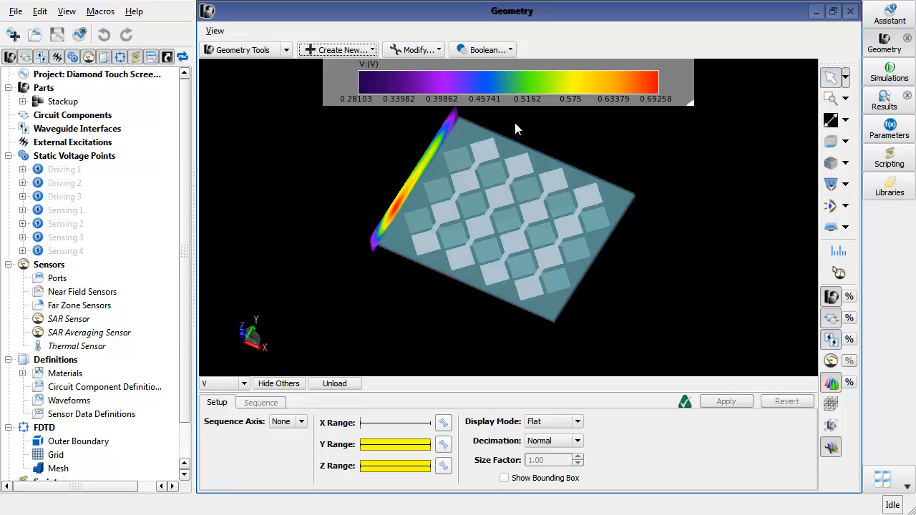
- Configure the voltage plot with sequence axis Z, full X range, Flat display and Extra Fine decimation, and apply it
{"action": "left_click_drag", "start_coordinate": [515, 129], "coordinate": [515, 254]}
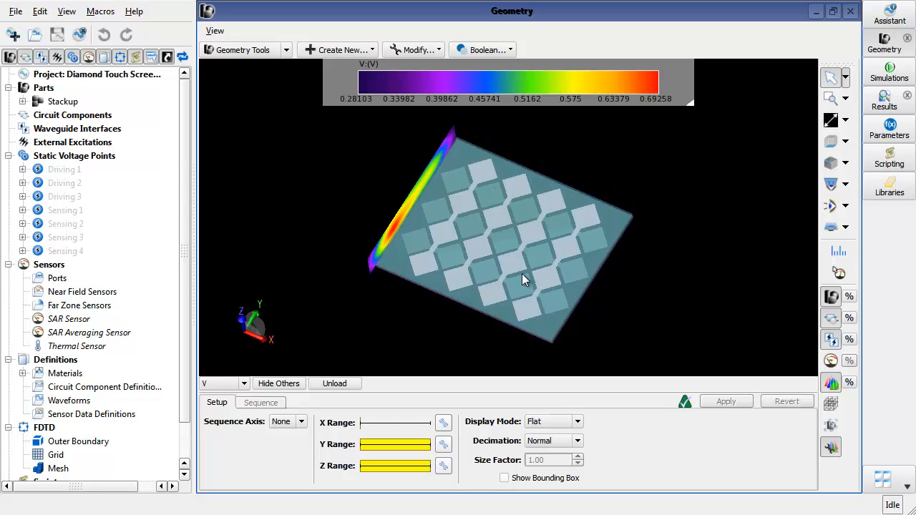
{"action": "scroll", "coordinate": [503, 295], "scroll_direction": "up", "scroll_amount": 3}
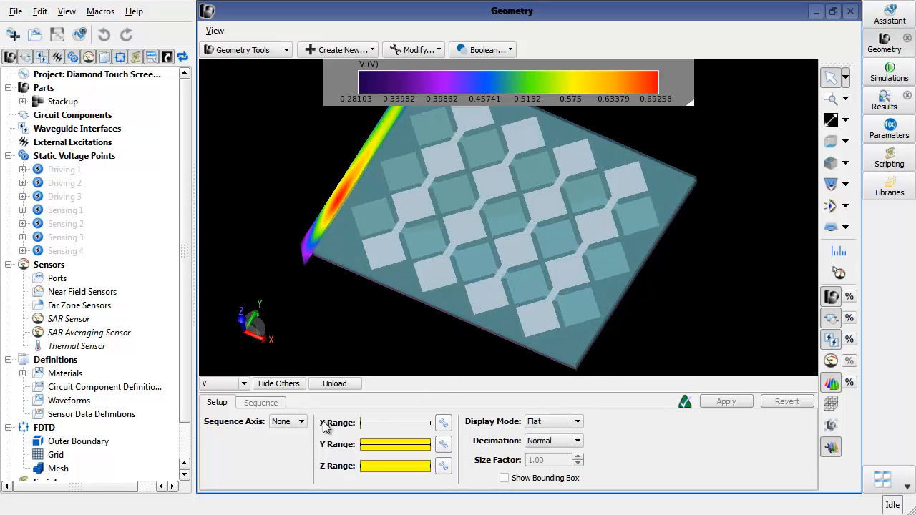
{"action": "left_click", "coordinate": [301, 422]}
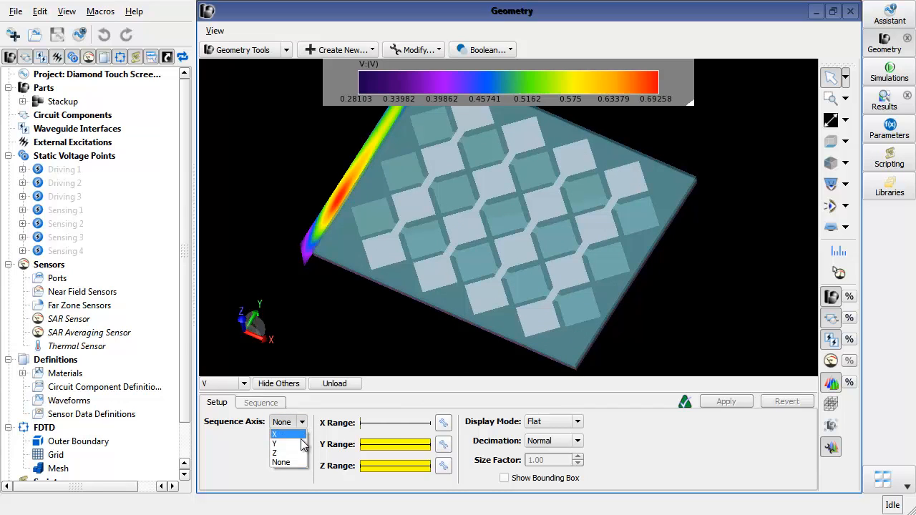
{"action": "left_click", "coordinate": [306, 455]}
{"action": "left_click", "coordinate": [444, 423]}
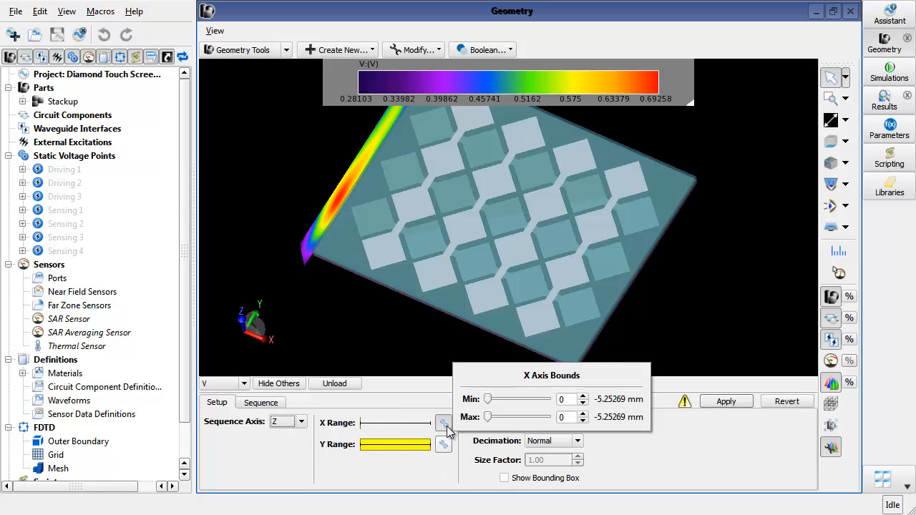
{"action": "left_click_drag", "start_coordinate": [486, 417], "coordinate": [605, 450]}
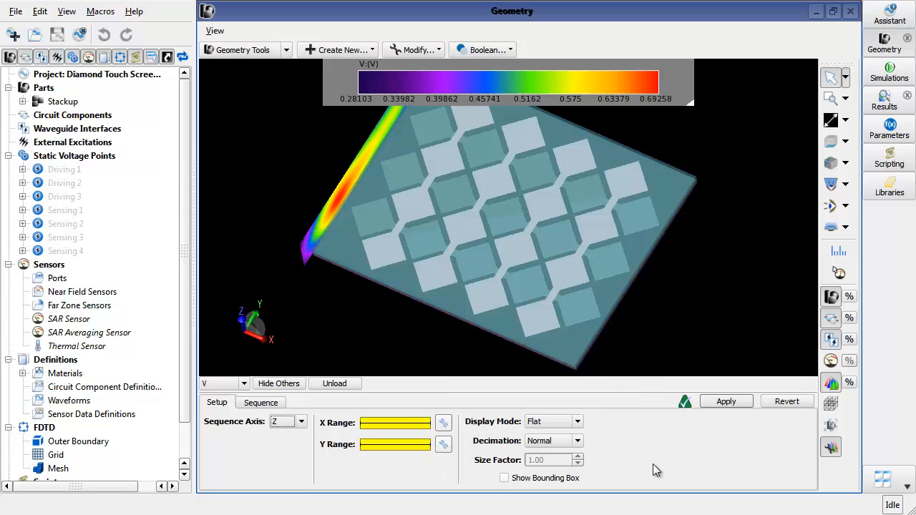
{"action": "left_click", "coordinate": [577, 422]}
{"action": "left_click", "coordinate": [575, 435]}
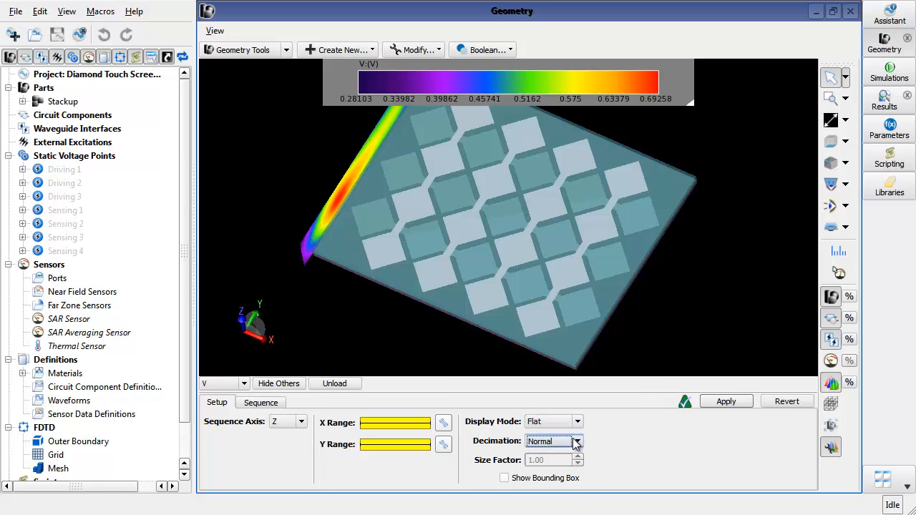
{"action": "left_click", "coordinate": [577, 441]}
{"action": "left_click", "coordinate": [571, 473]}
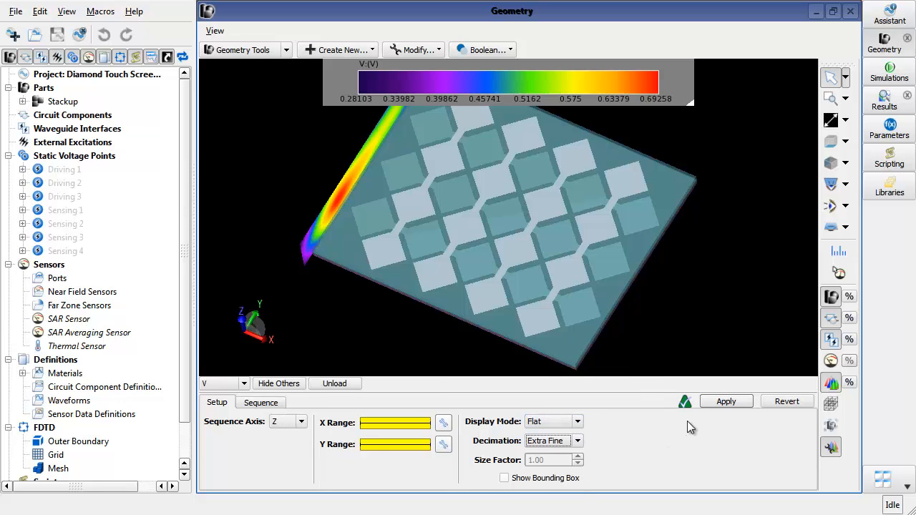
{"action": "left_click", "coordinate": [726, 402]}
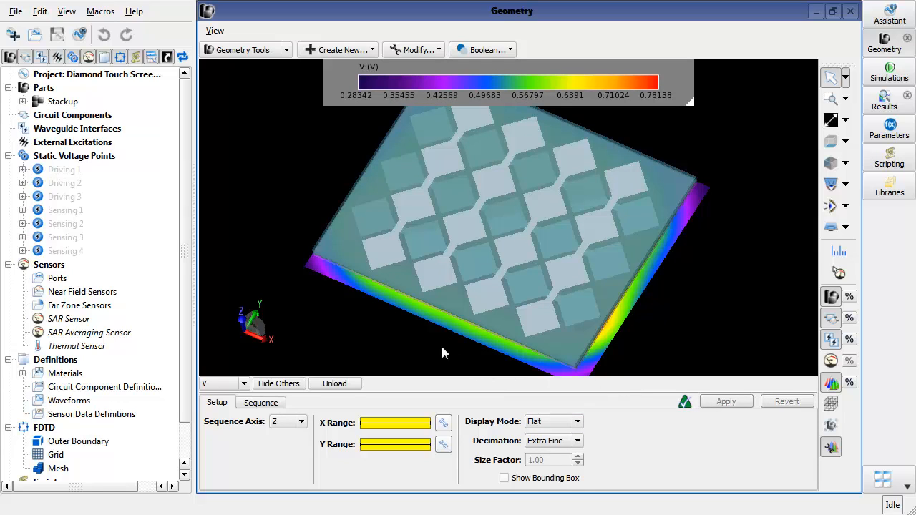
- Show sequence slice 30 of the voltage plot along Z
{"action": "left_click", "coordinate": [276, 403]}
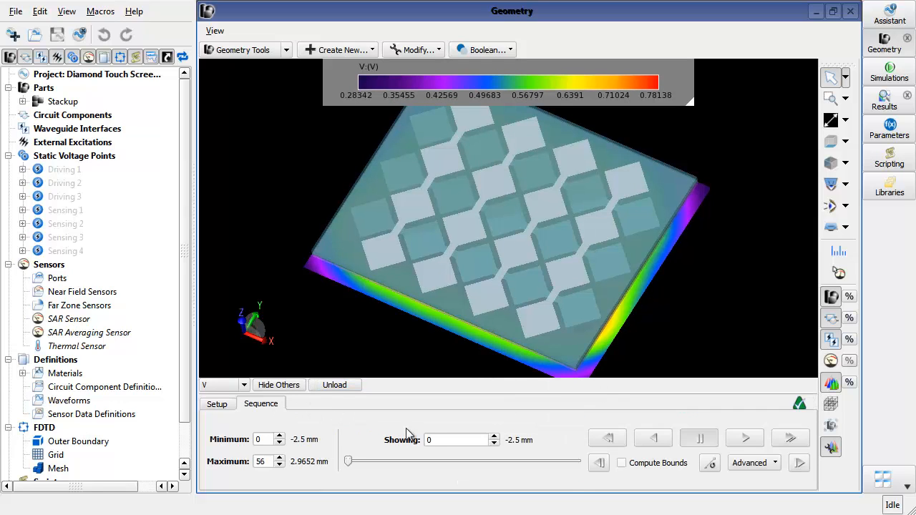
{"action": "double_click", "coordinate": [436, 440]}
{"action": "type", "text": "30"}
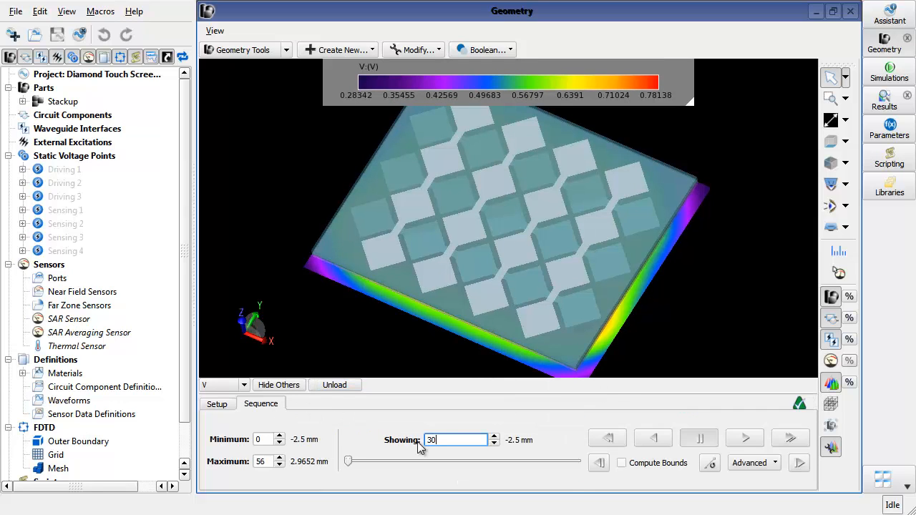
{"action": "key", "text": "Return"}
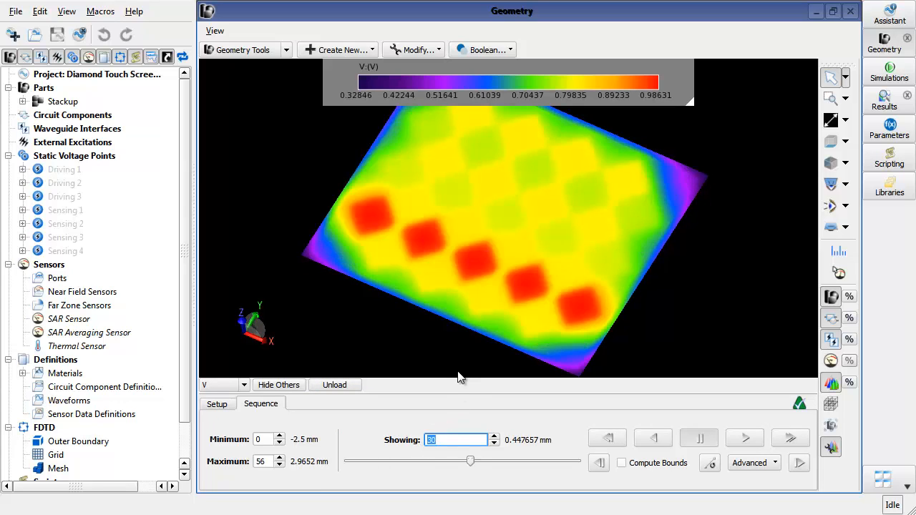
- Set the voltage scale bar to Relative dB with a fixed minimum of -2 dB and apply it
{"action": "middle_click_drag", "start_coordinate": [687, 262], "coordinate": [690, 287]}
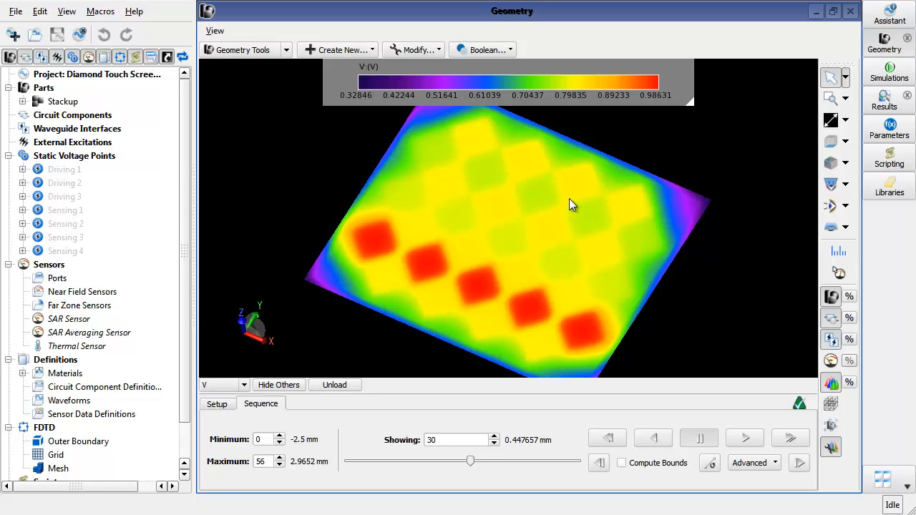
{"action": "right_click", "coordinate": [544, 82]}
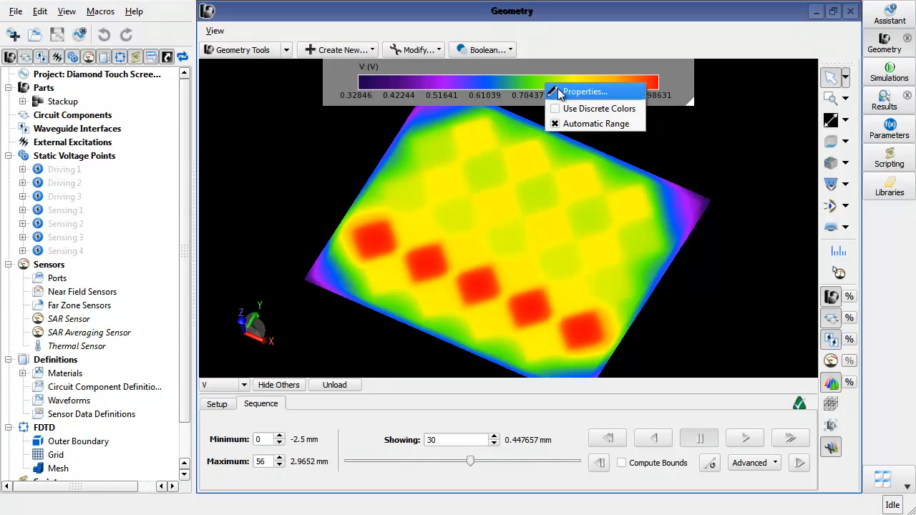
{"action": "left_click", "coordinate": [572, 90]}
{"action": "left_click_drag", "start_coordinate": [785, 72], "coordinate": [432, 62]}
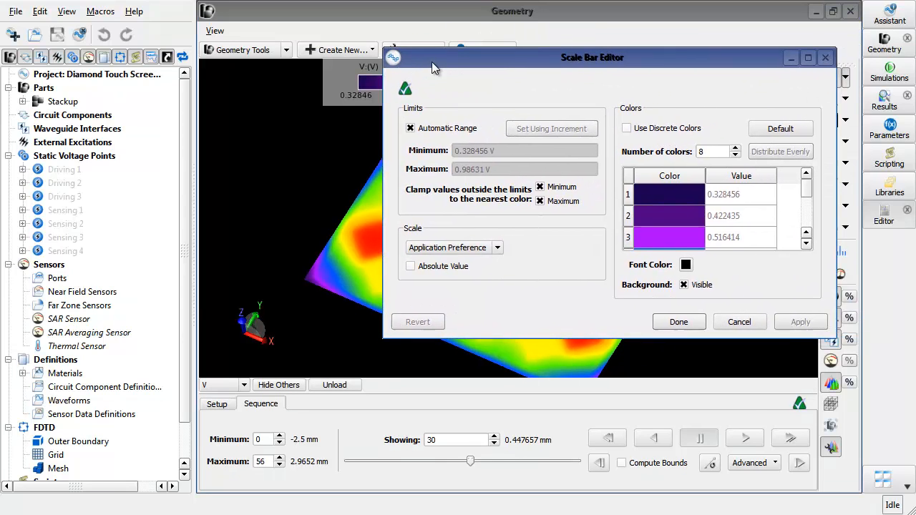
{"action": "left_click", "coordinate": [473, 249]}
{"action": "left_click", "coordinate": [429, 328]}
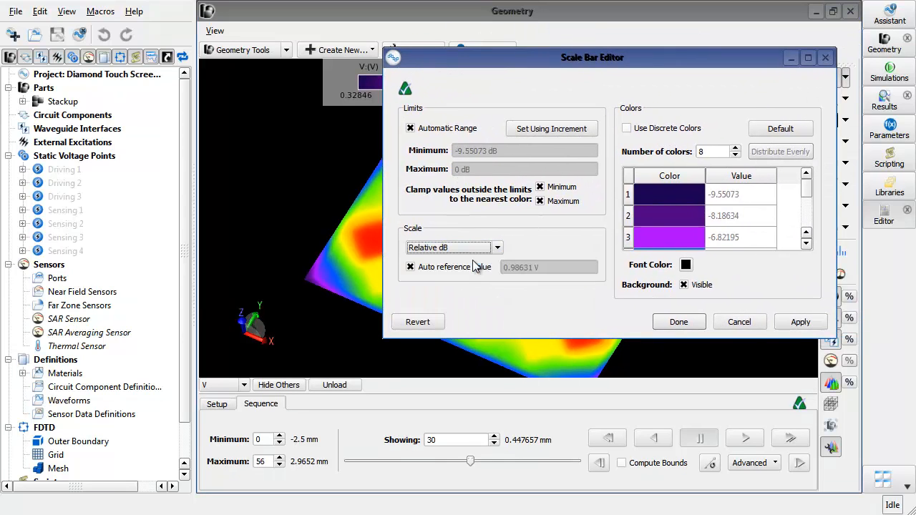
{"action": "left_click", "coordinate": [451, 129]}
{"action": "triple_click", "coordinate": [498, 152]}
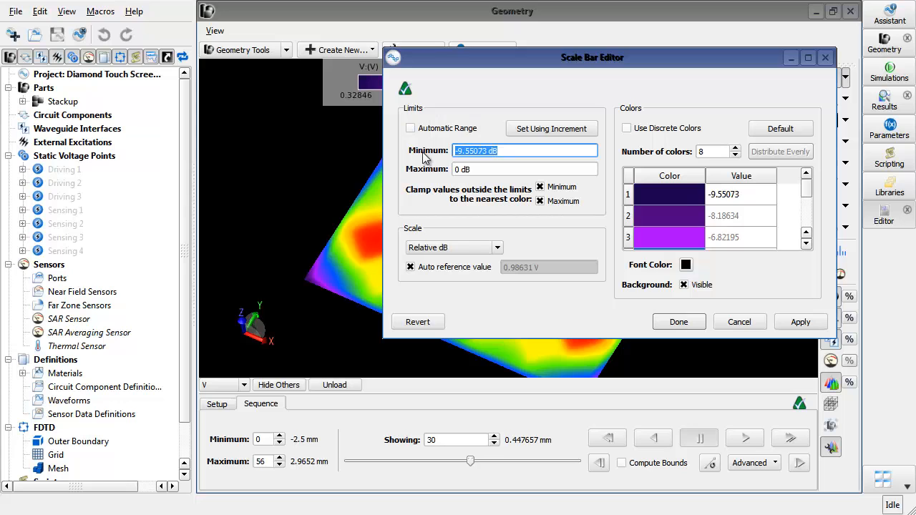
{"action": "type", "text": "-2 dB"}
{"action": "left_click", "coordinate": [800, 322]}
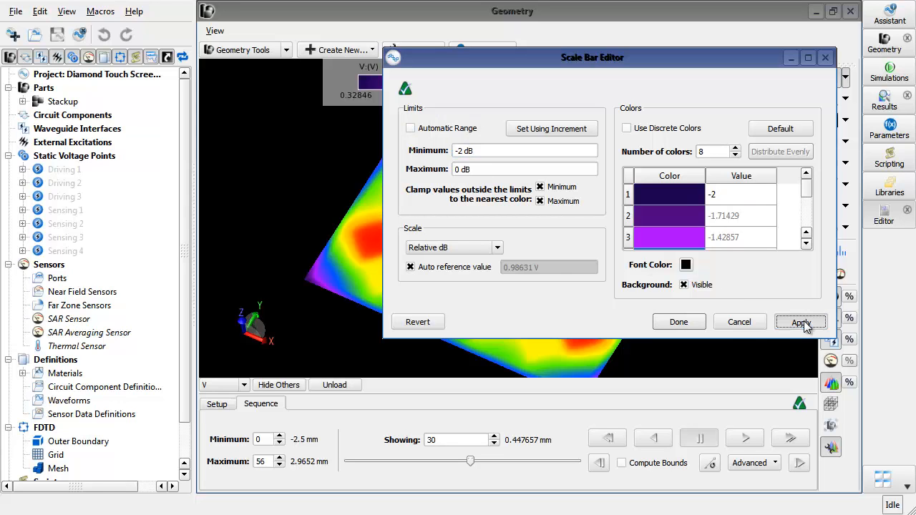
{"action": "left_click", "coordinate": [683, 324]}
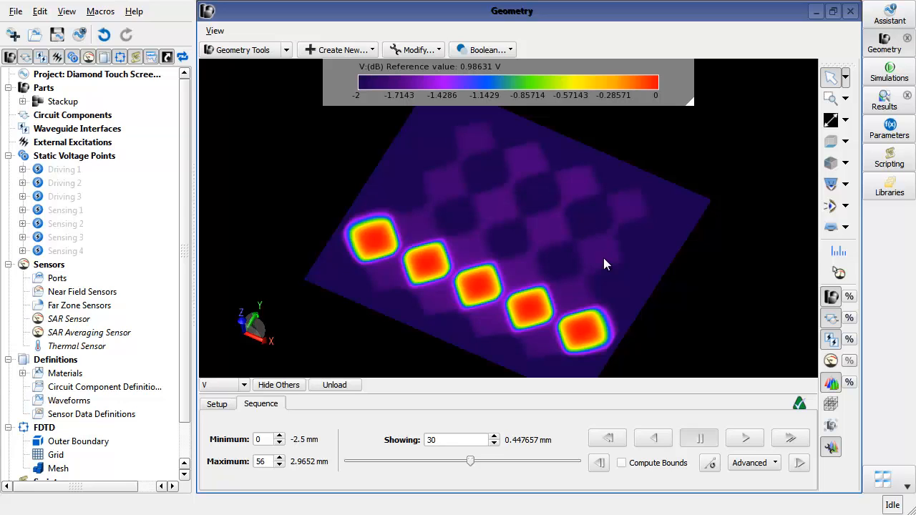
- Unload the voltage result from the geometry view
{"action": "scroll", "coordinate": [480, 179], "scroll_direction": "up", "scroll_amount": 2}
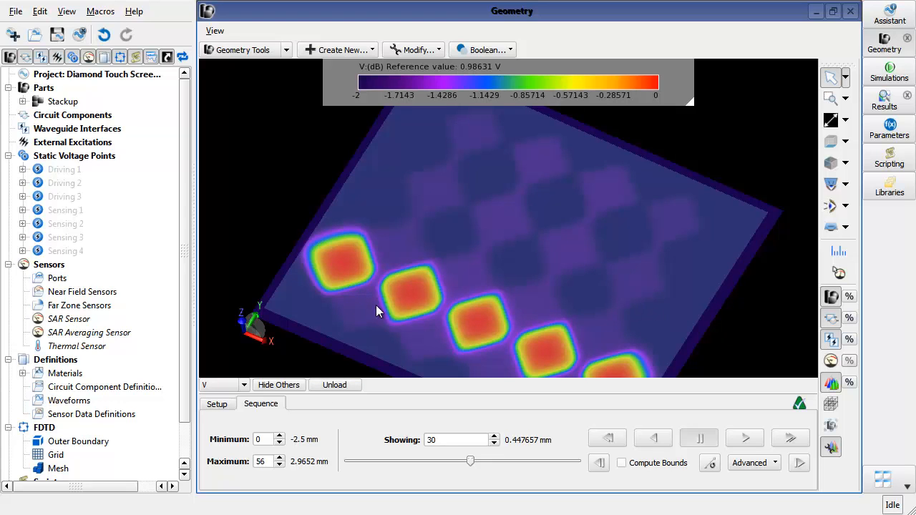
{"action": "left_click_drag", "start_coordinate": [377, 306], "coordinate": [570, 230]}
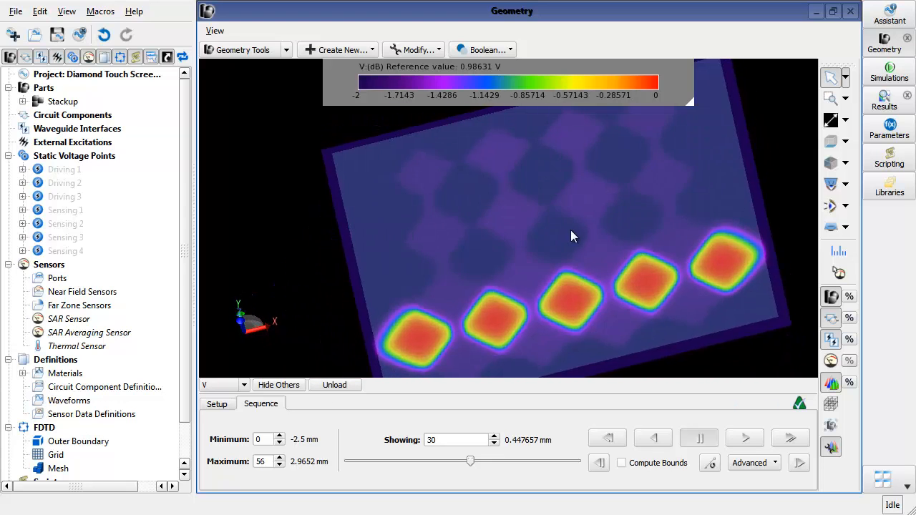
{"action": "scroll", "coordinate": [642, 281], "scroll_direction": "up", "scroll_amount": 5}
{"action": "left_click", "coordinate": [621, 319]}
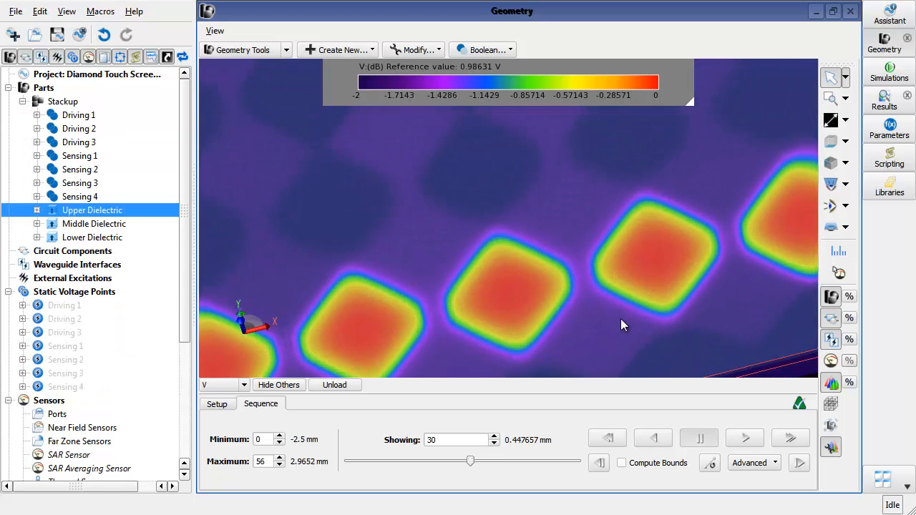
{"action": "right_click", "coordinate": [620, 318]}
{"action": "left_click", "coordinate": [344, 386]}
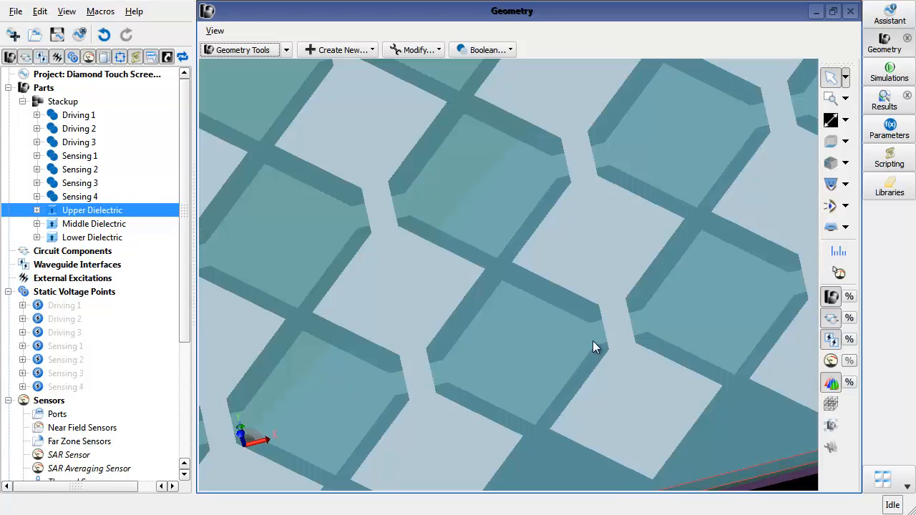
- Load the E-Field static result of the Driving 1 Active simulation into the geometry view
{"action": "left_click", "coordinate": [885, 100]}
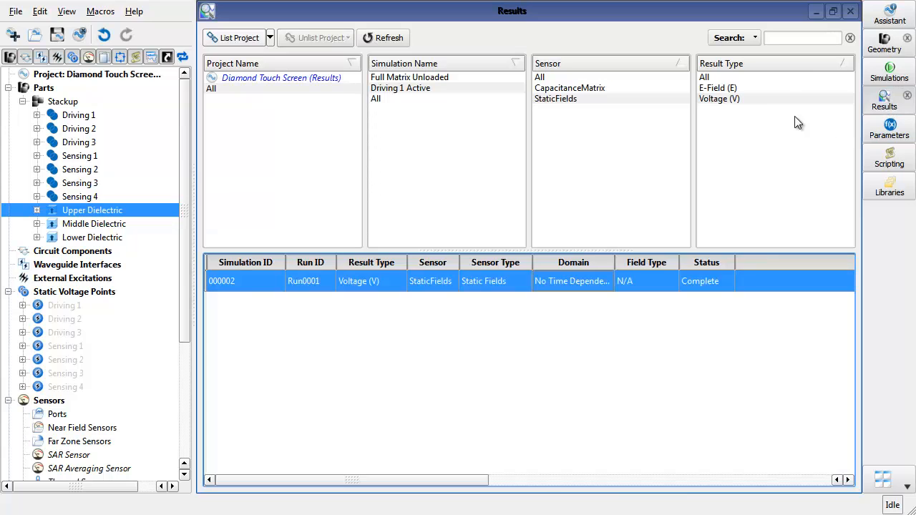
{"action": "left_click", "coordinate": [729, 88]}
{"action": "double_click", "coordinate": [659, 286]}
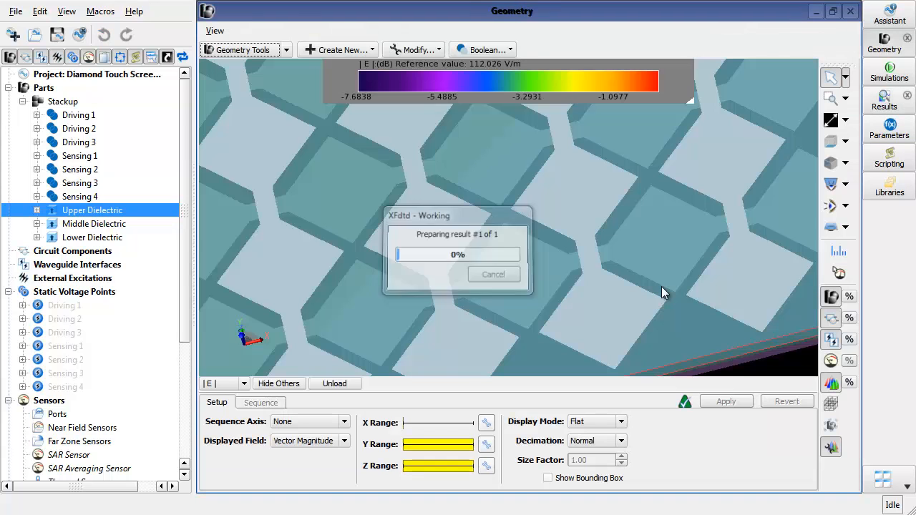
- Configure the E-field plot with sequence axis Z, full X range and Extra Fine decimation, and apply it
{"action": "left_click", "coordinate": [345, 421]}
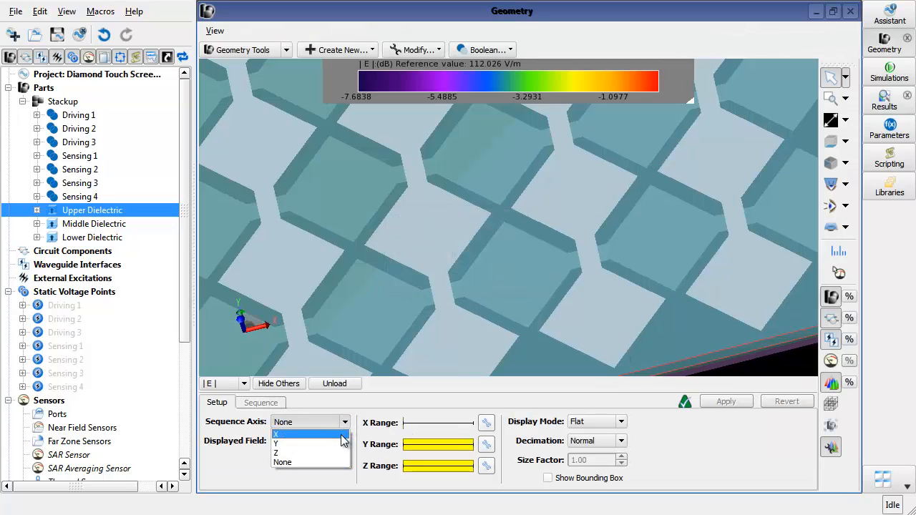
{"action": "left_click", "coordinate": [336, 453]}
{"action": "left_click", "coordinate": [486, 423]}
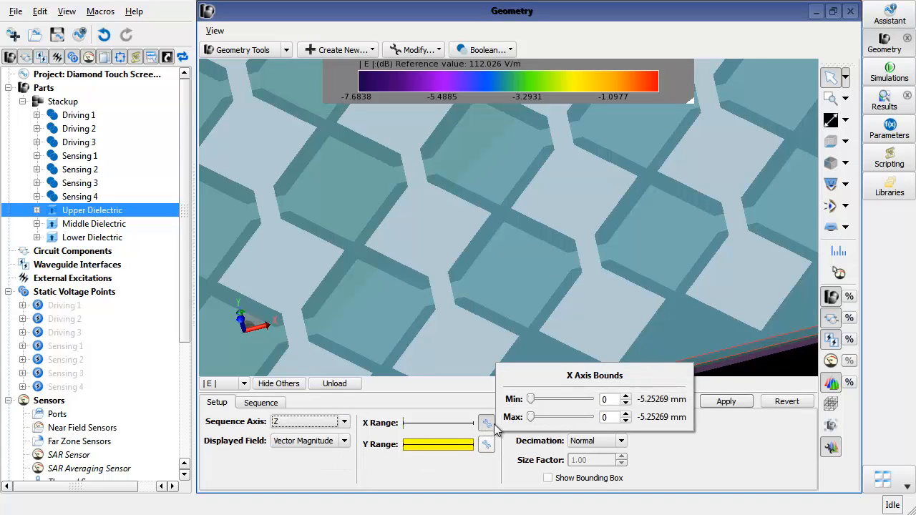
{"action": "left_click_drag", "start_coordinate": [536, 419], "coordinate": [600, 424]}
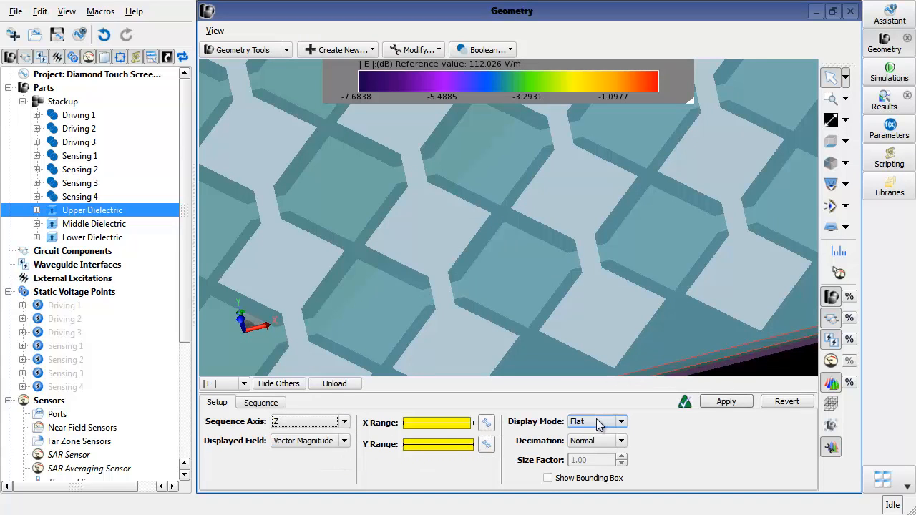
{"action": "left_click", "coordinate": [487, 423]}
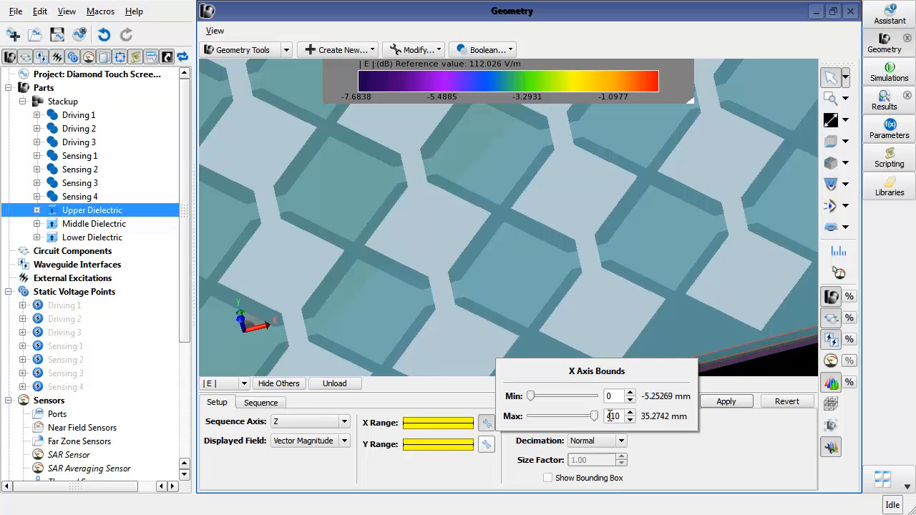
{"action": "left_click", "coordinate": [600, 442]}
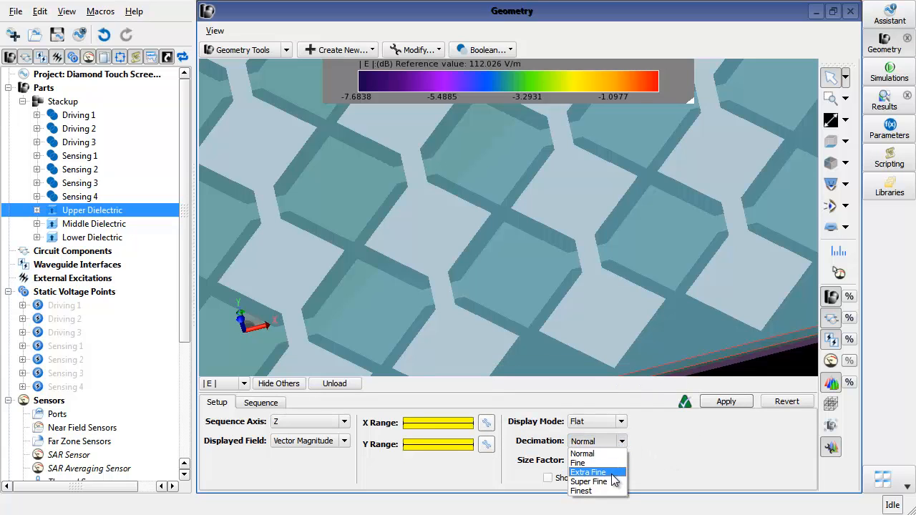
{"action": "left_click", "coordinate": [598, 472]}
{"action": "left_click", "coordinate": [723, 402]}
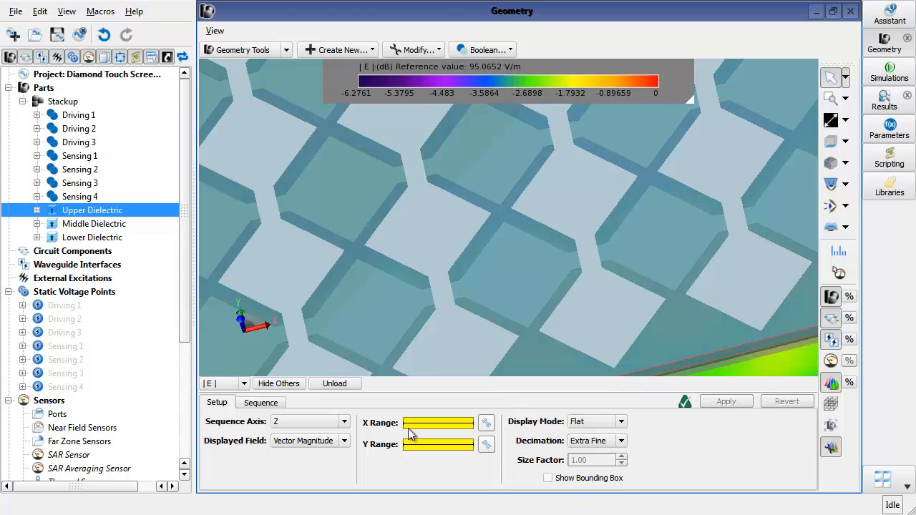
- Show sequence slice 30 of the E-field plot along Z
{"action": "left_click", "coordinate": [261, 403]}
{"action": "left_click", "coordinate": [424, 439]}
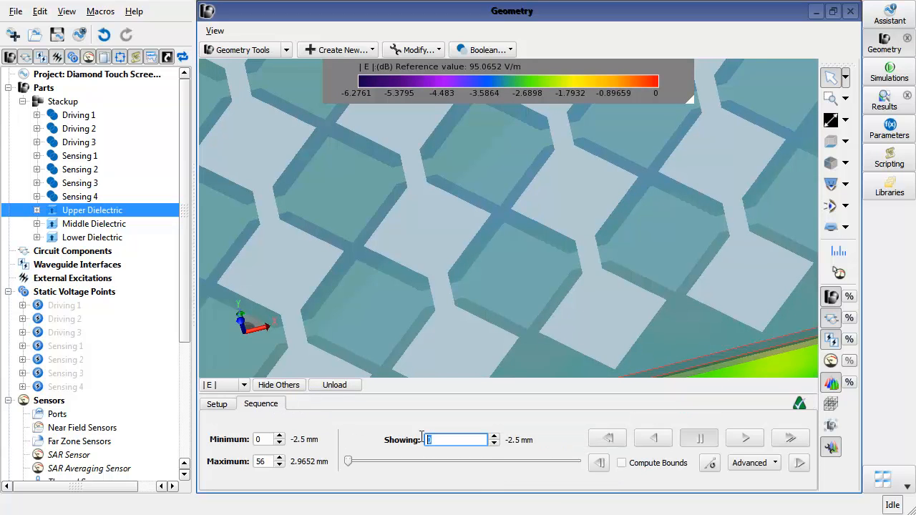
{"action": "type", "text": "30"}
{"action": "key", "text": "Return"}
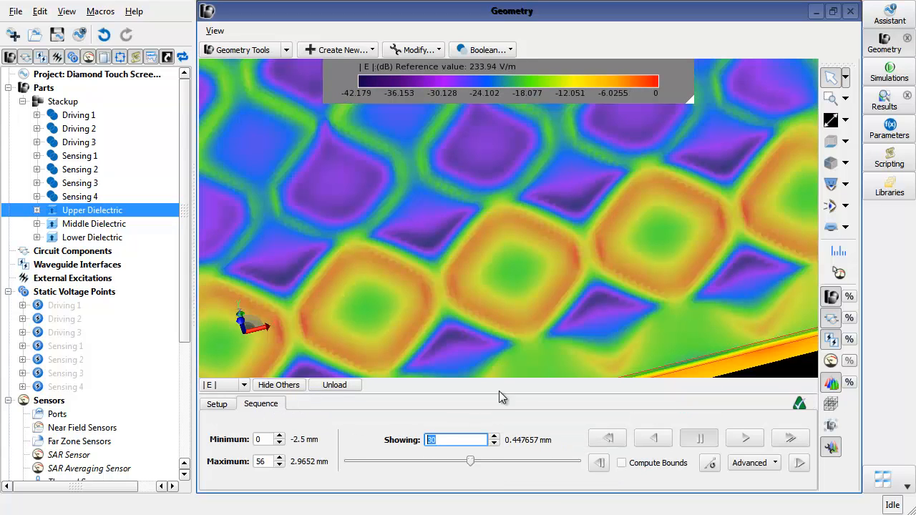
- Switch the E-field plot's display mode to Vector Field and apply it
{"action": "scroll", "coordinate": [567, 338], "scroll_direction": "down", "scroll_amount": 2}
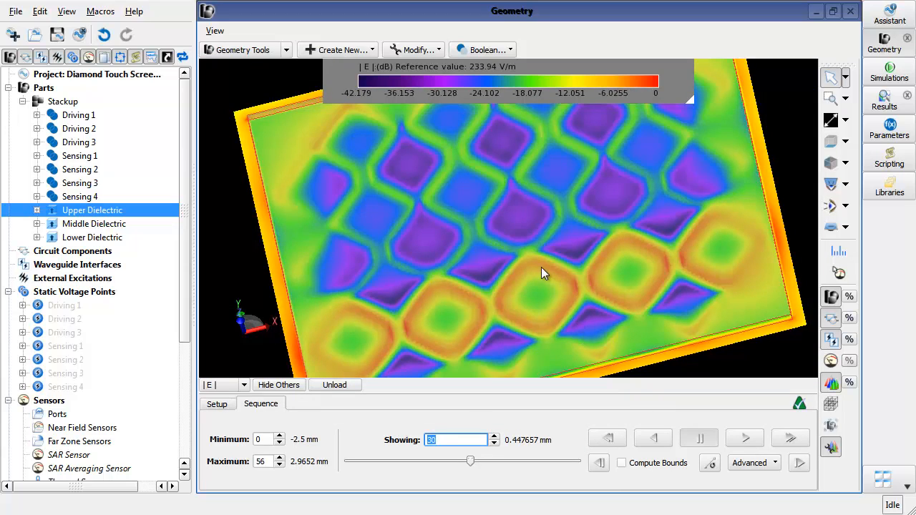
{"action": "middle_click_drag", "start_coordinate": [541, 268], "coordinate": [535, 297]}
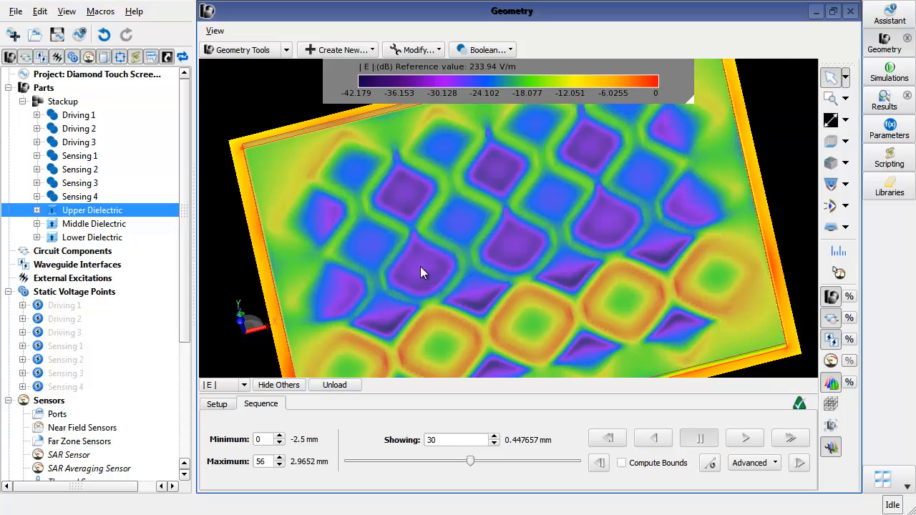
{"action": "scroll", "coordinate": [413, 271], "scroll_direction": "up", "scroll_amount": 3}
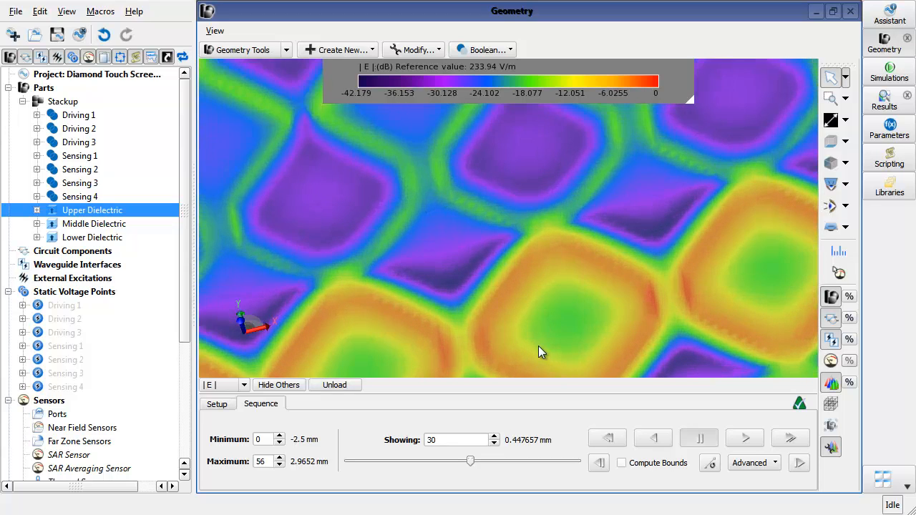
{"action": "left_click", "coordinate": [223, 405]}
{"action": "left_click", "coordinate": [610, 422]}
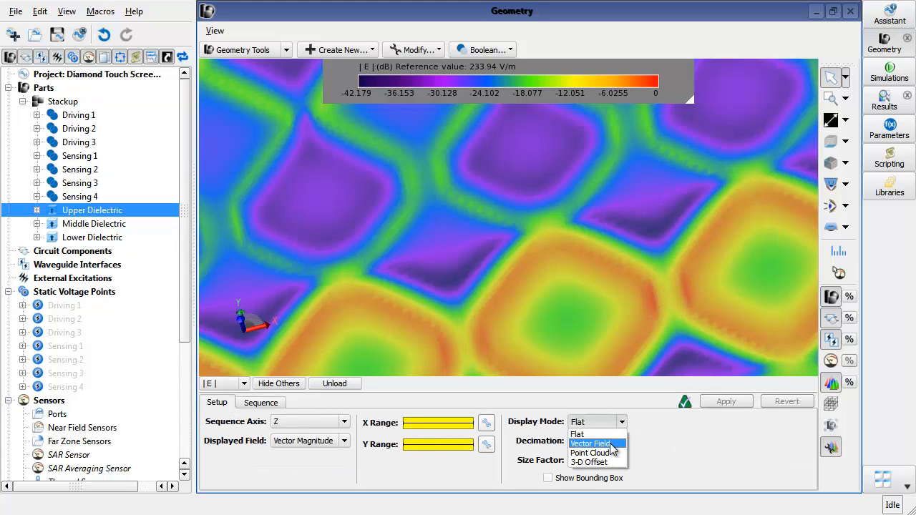
{"action": "left_click", "coordinate": [609, 444]}
{"action": "left_click", "coordinate": [726, 402]}
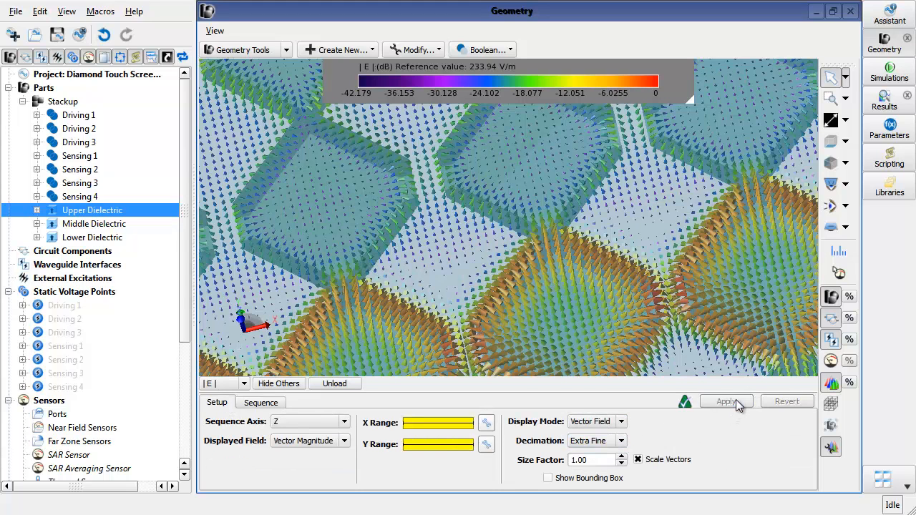
- Hide the model geometry so only the E-field vectors are displayed
{"action": "middle_click_drag", "start_coordinate": [560, 299], "coordinate": [541, 322]}
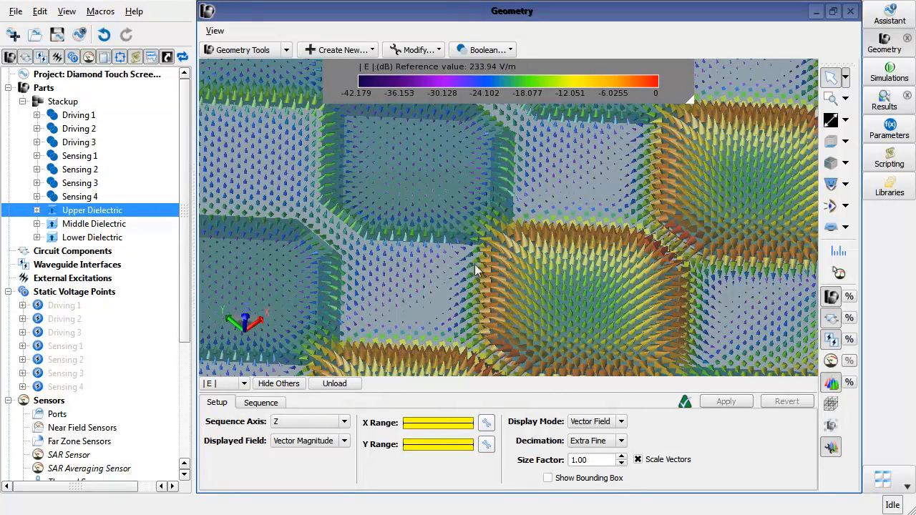
{"action": "left_click", "coordinate": [833, 297]}
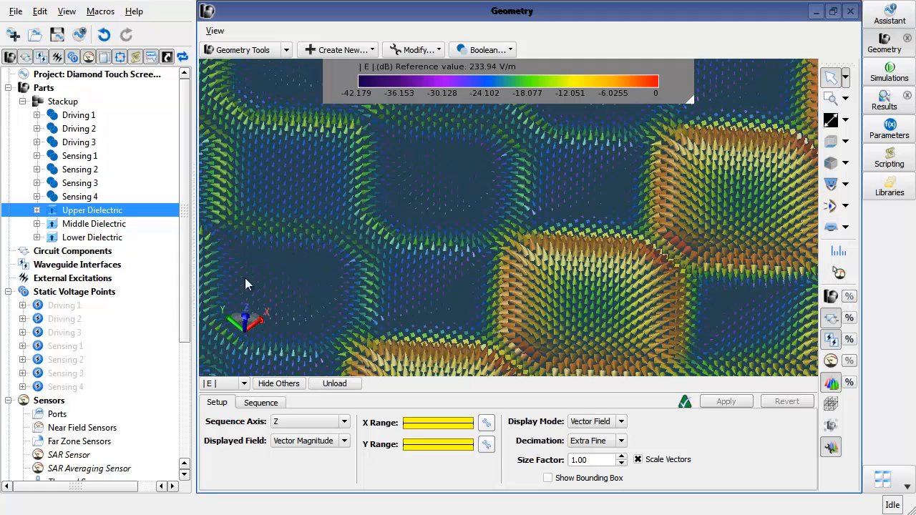
{"action": "left_click", "coordinate": [89, 267]}
{"action": "scroll", "coordinate": [494, 290], "scroll_direction": "down", "scroll_amount": 5}
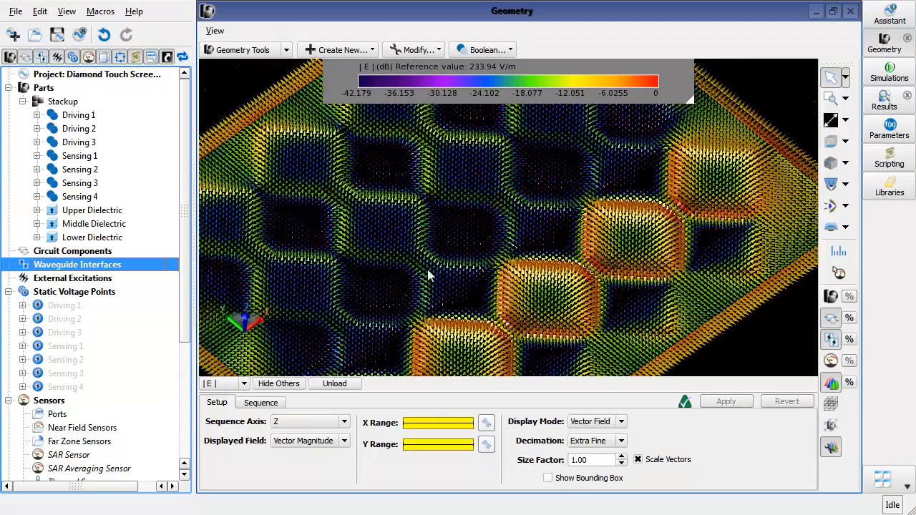
{"action": "scroll", "coordinate": [453, 271], "scroll_direction": "up", "scroll_amount": 3}
{"action": "scroll", "coordinate": [472, 297], "scroll_direction": "up", "scroll_amount": 2}
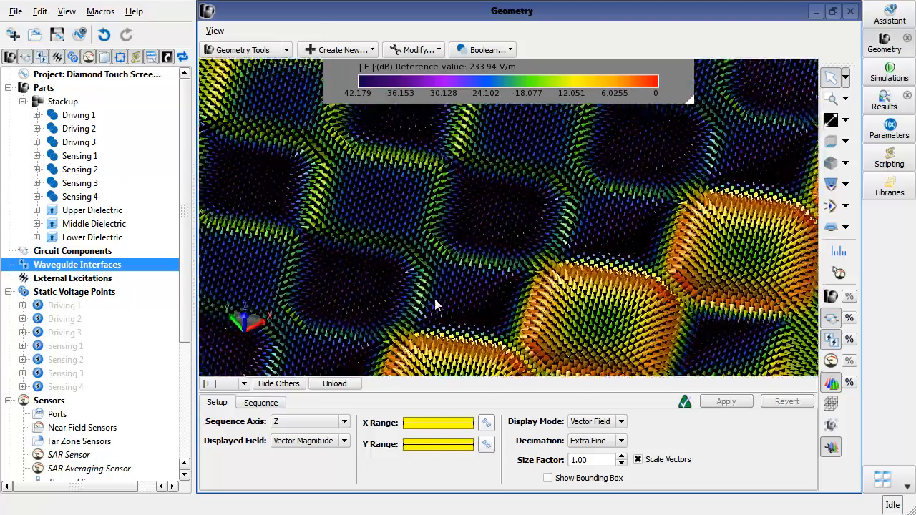
{"action": "scroll", "coordinate": [422, 307], "scroll_direction": "up", "scroll_amount": 1}
{"action": "scroll", "coordinate": [550, 311], "scroll_direction": "up", "scroll_amount": 2}
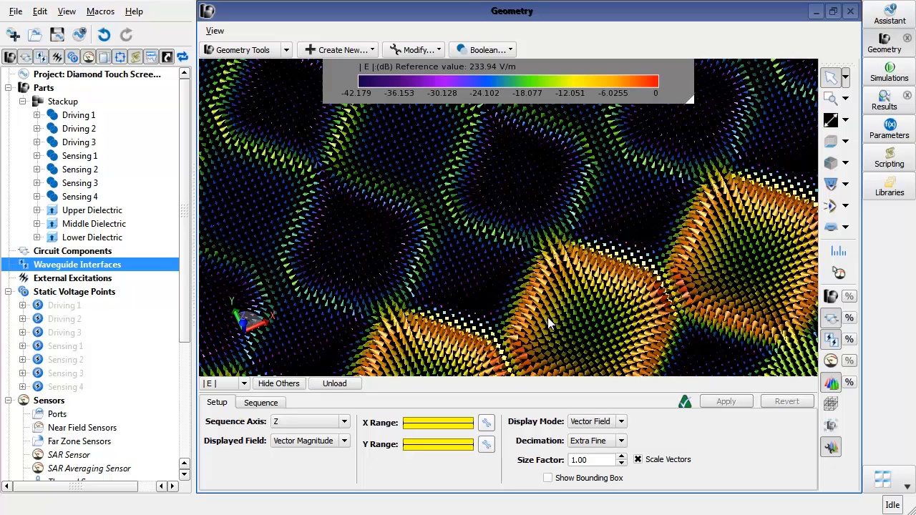
- Unload the E-field result and show the model geometry again
{"action": "left_click", "coordinate": [335, 384]}
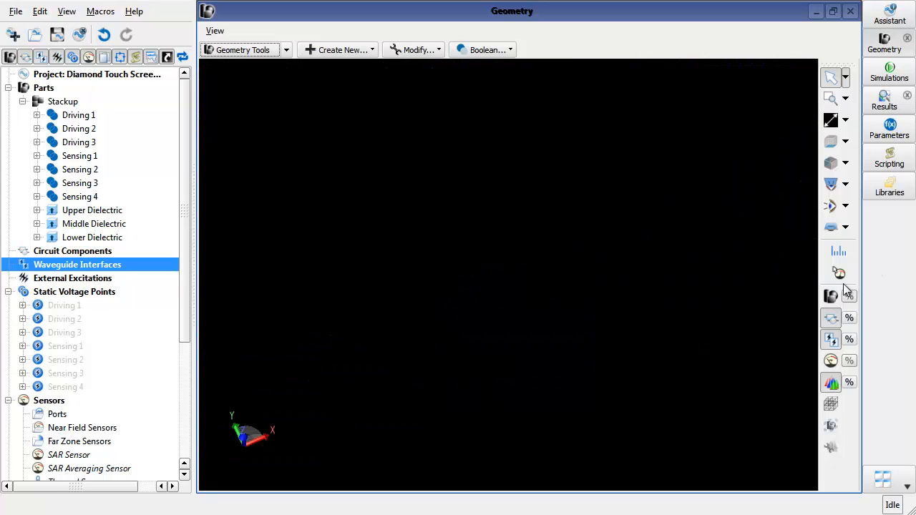
{"action": "left_click", "coordinate": [830, 297]}
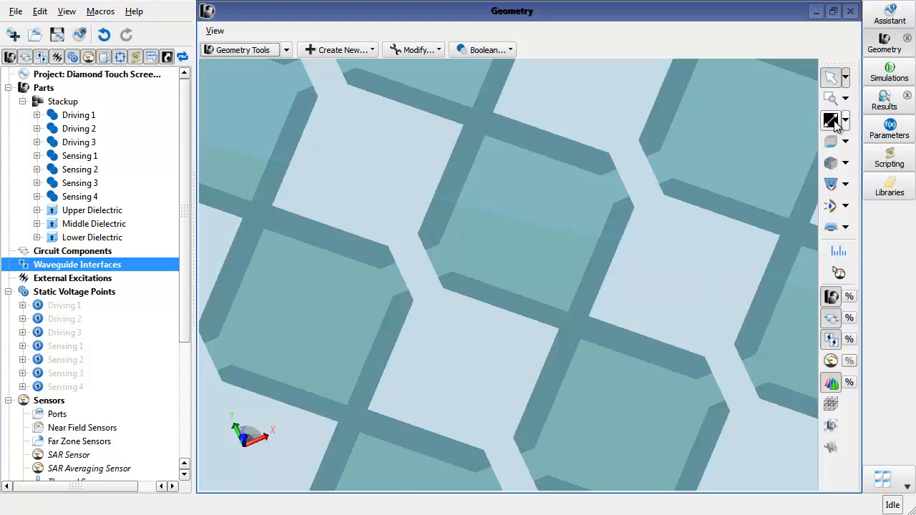
{"action": "scroll", "coordinate": [717, 192], "scroll_direction": "down", "scroll_amount": 10}
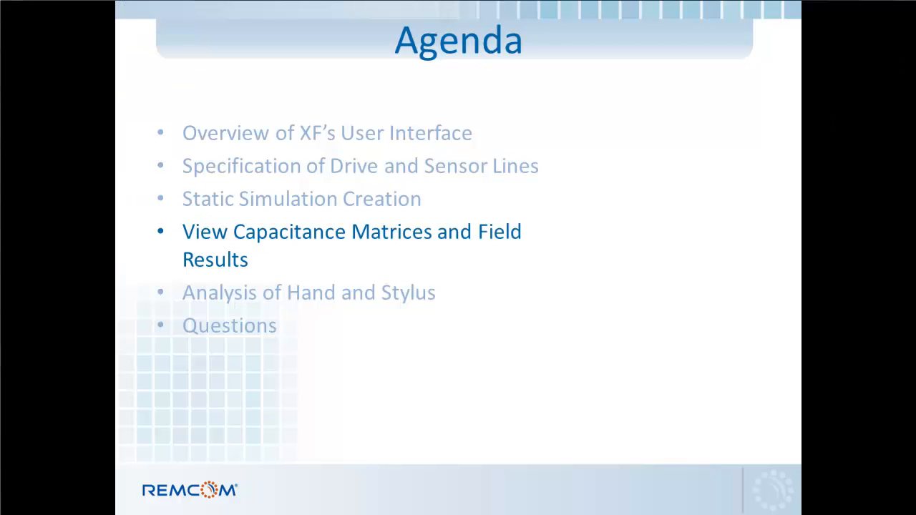
{"action": "key", "text": "Right"}
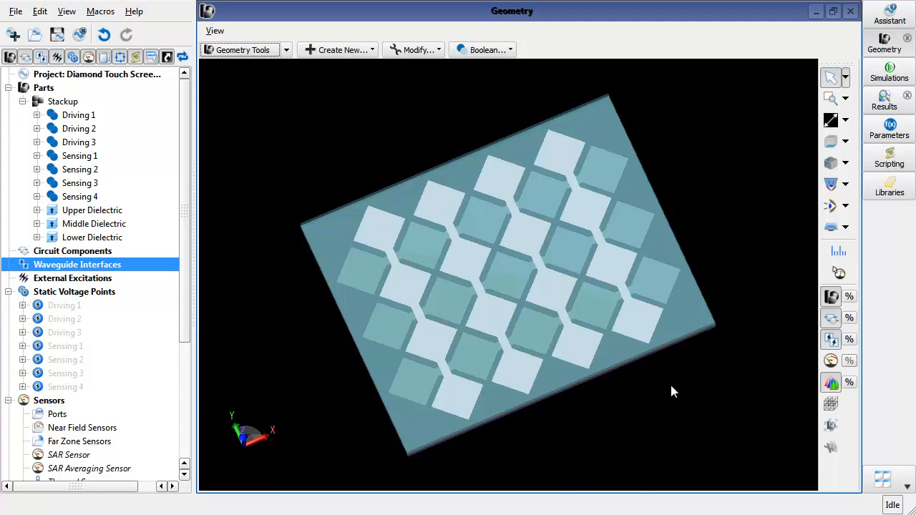
- Open the Diamond Touch Screen w Hands.xf project without saving the current project
{"action": "left_click", "coordinate": [34, 35]}
{"action": "left_click", "coordinate": [458, 274]}
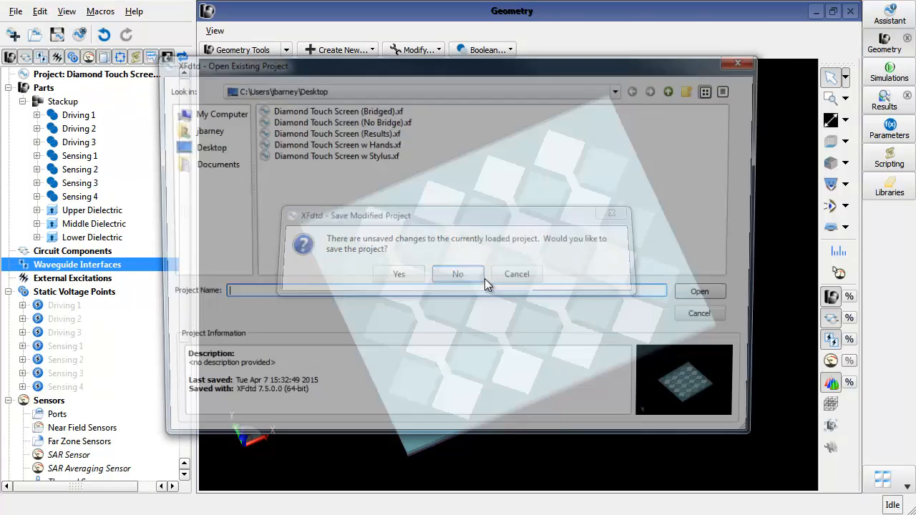
{"action": "double_click", "coordinate": [356, 145]}
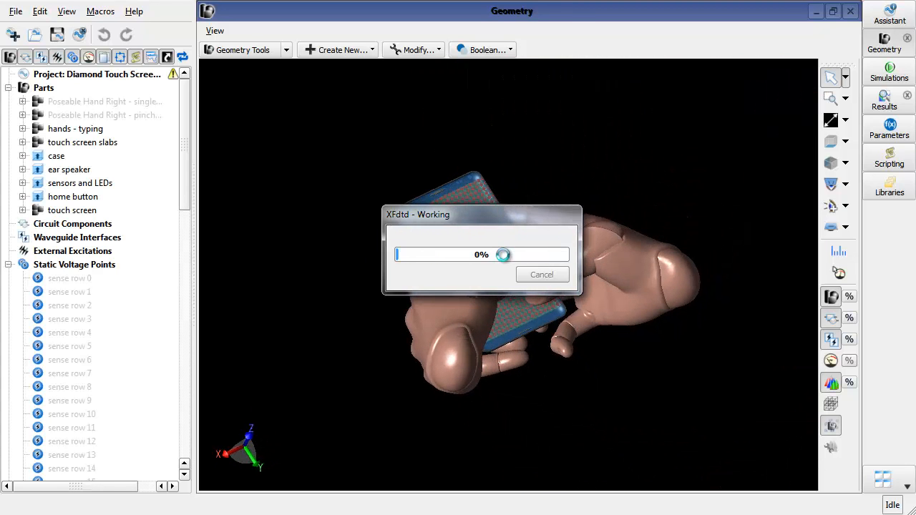
{"action": "left_click", "coordinate": [485, 272]}
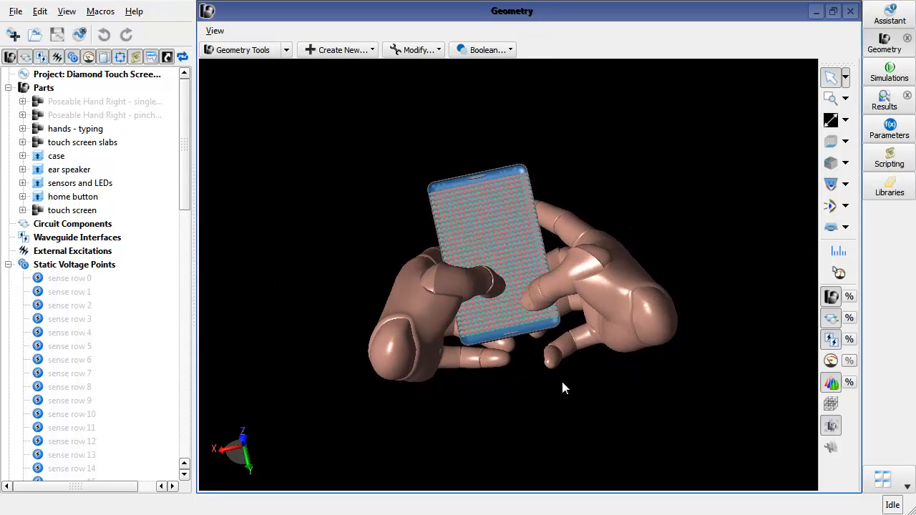
- Examine the phone model held by the hands from different angles
{"action": "mouse_move", "coordinate": [462, 375]}
{"action": "left_mouse_down"}
{"action": "mouse_move", "coordinate": [470, 277]}
{"action": "mouse_move", "coordinate": [473, 381]}
{"action": "left_mouse_up"}
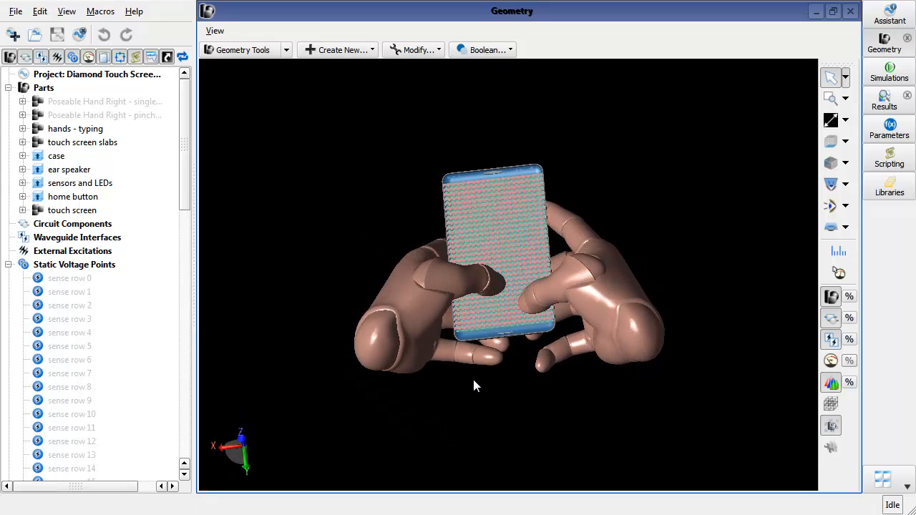
{"action": "scroll", "coordinate": [495, 279], "scroll_direction": "up", "scroll_amount": 5}
{"action": "left_click_drag", "start_coordinate": [493, 276], "coordinate": [347, 286]}
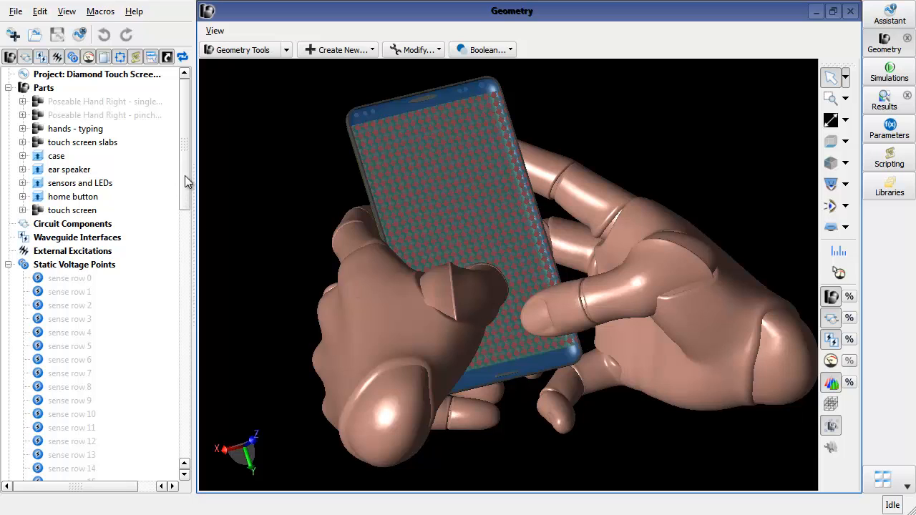
{"action": "left_click_drag", "start_coordinate": [188, 180], "coordinate": [200, 161]}
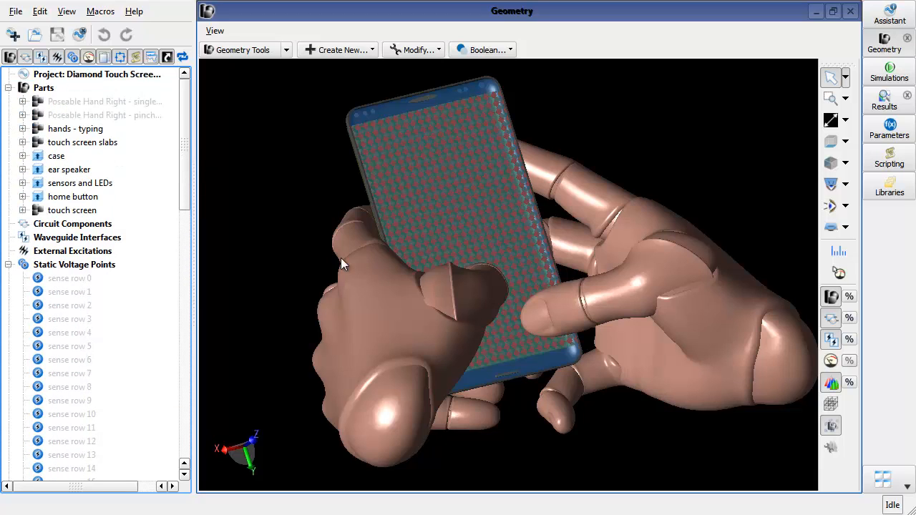
{"action": "left_click_drag", "start_coordinate": [341, 259], "coordinate": [304, 259]}
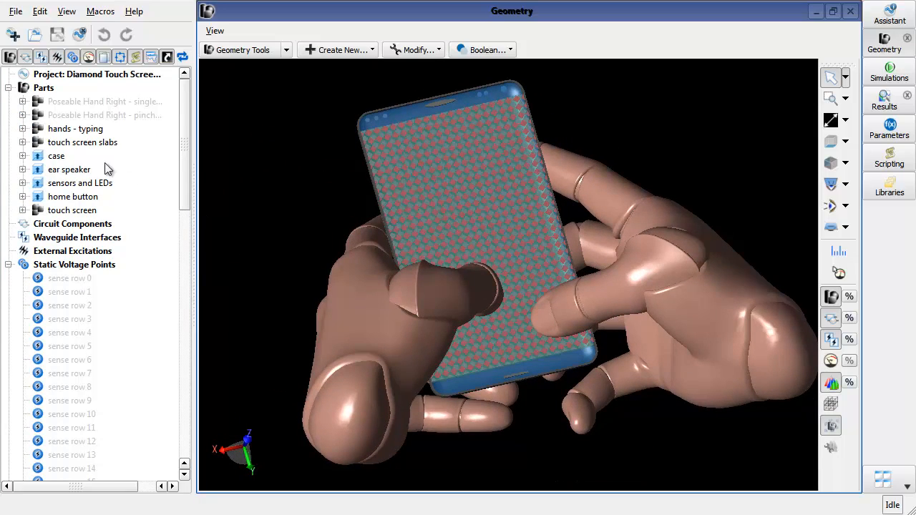
- Open the Poseable Hand Left in the hands - typing part for editing and bend its thumb joint
{"action": "left_click", "coordinate": [22, 129]}
{"action": "right_click", "coordinate": [90, 160]}
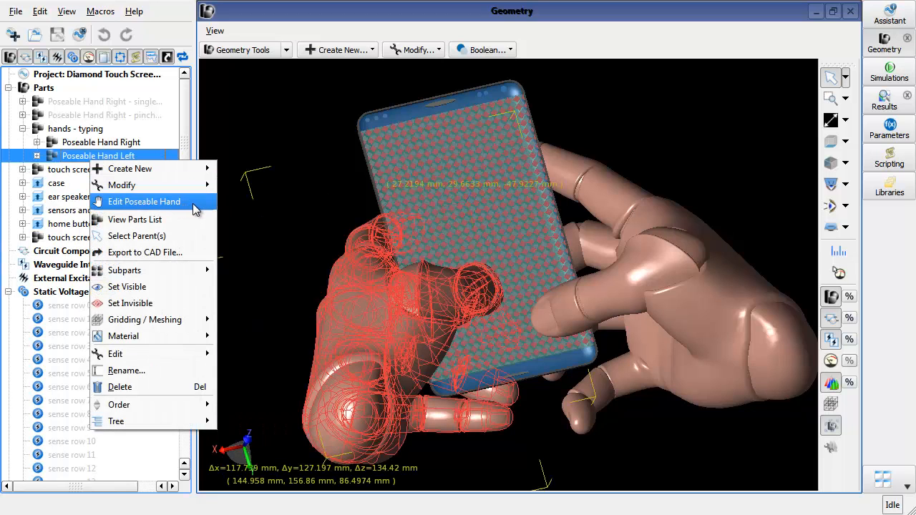
{"action": "left_click", "coordinate": [194, 204]}
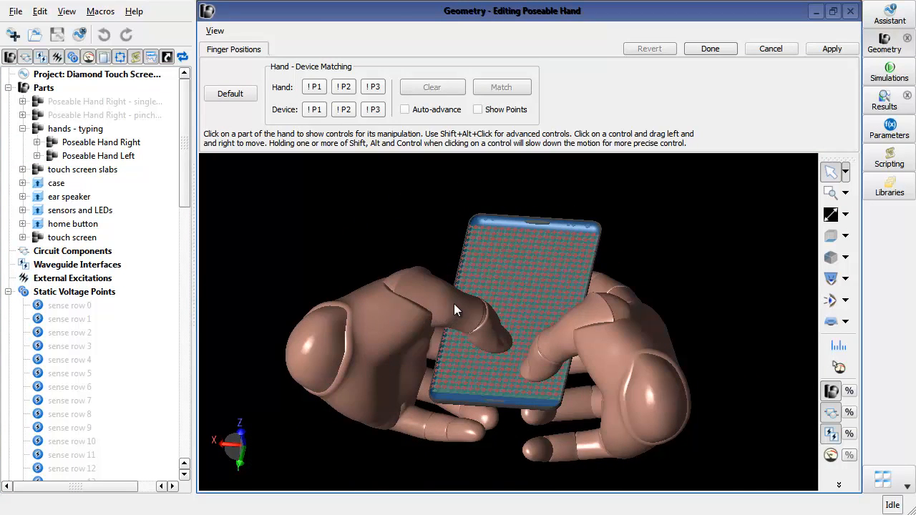
{"action": "left_click", "coordinate": [455, 305]}
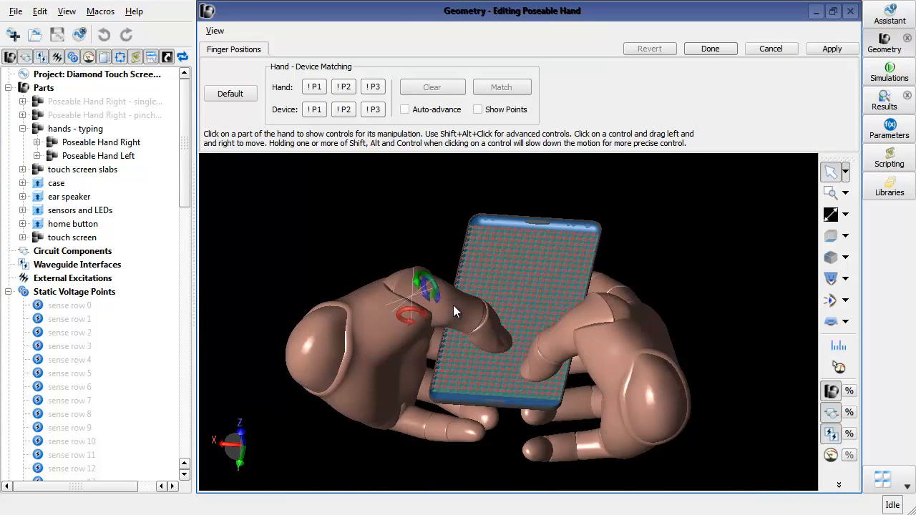
{"action": "middle_click_drag", "start_coordinate": [453, 239], "coordinate": [458, 263]}
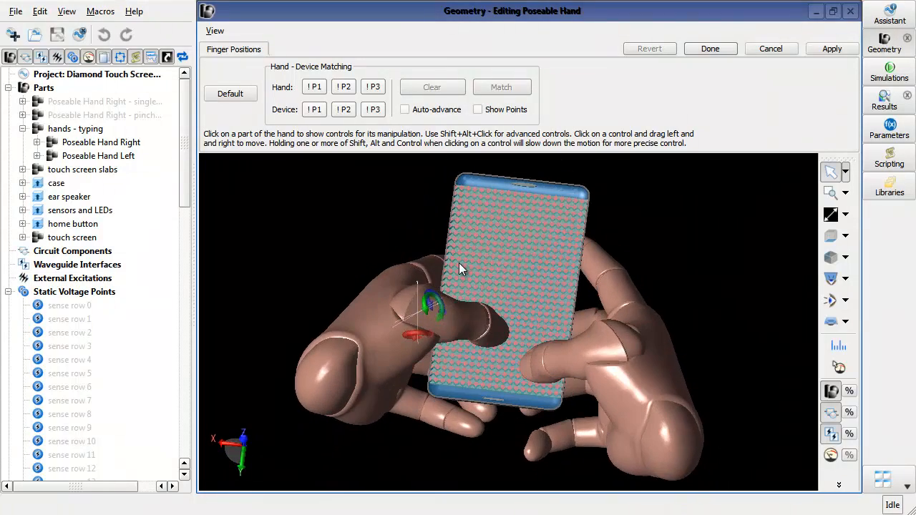
{"action": "mouse_move", "coordinate": [422, 315]}
{"action": "left_mouse_down"}
{"action": "mouse_move", "coordinate": [422, 294]}
{"action": "mouse_move", "coordinate": [430, 313]}
{"action": "mouse_move", "coordinate": [404, 300]}
{"action": "mouse_move", "coordinate": [425, 305]}
{"action": "mouse_move", "coordinate": [416, 304]}
{"action": "mouse_move", "coordinate": [421, 312]}
{"action": "left_mouse_up"}
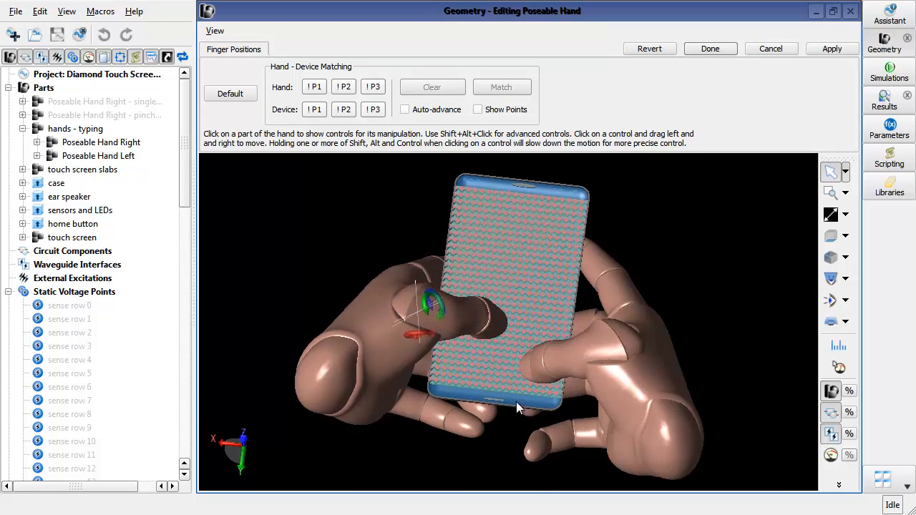
{"action": "middle_click_drag", "start_coordinate": [516, 401], "coordinate": [512, 324]}
- Bend a finger joint of the left hand toward the screen and finish editing the poseable hand
{"action": "left_click", "coordinate": [491, 334]}
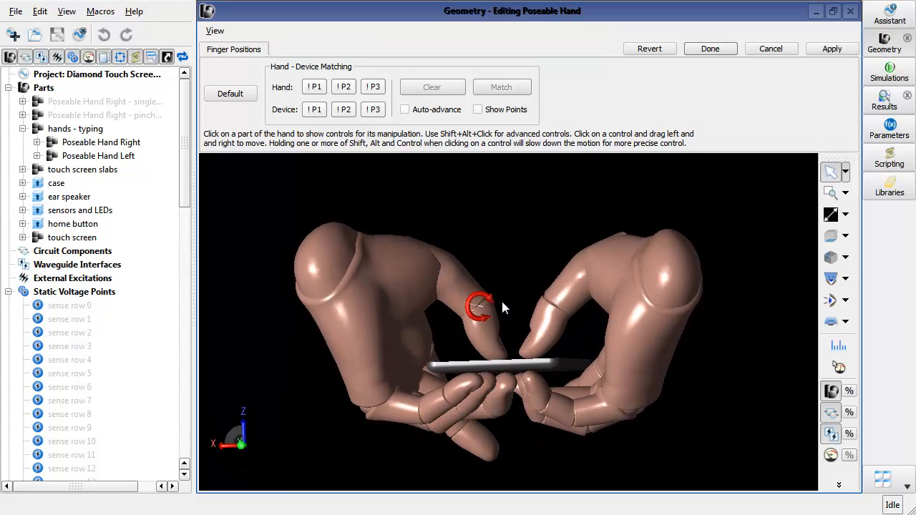
{"action": "middle_click_drag", "start_coordinate": [516, 286], "coordinate": [523, 287]}
{"action": "scroll", "coordinate": [514, 312], "scroll_direction": "up", "scroll_amount": 4}
{"action": "mouse_move", "coordinate": [462, 303]}
{"action": "left_mouse_down"}
{"action": "mouse_move", "coordinate": [475, 303]}
{"action": "mouse_move", "coordinate": [465, 307]}
{"action": "left_mouse_up"}
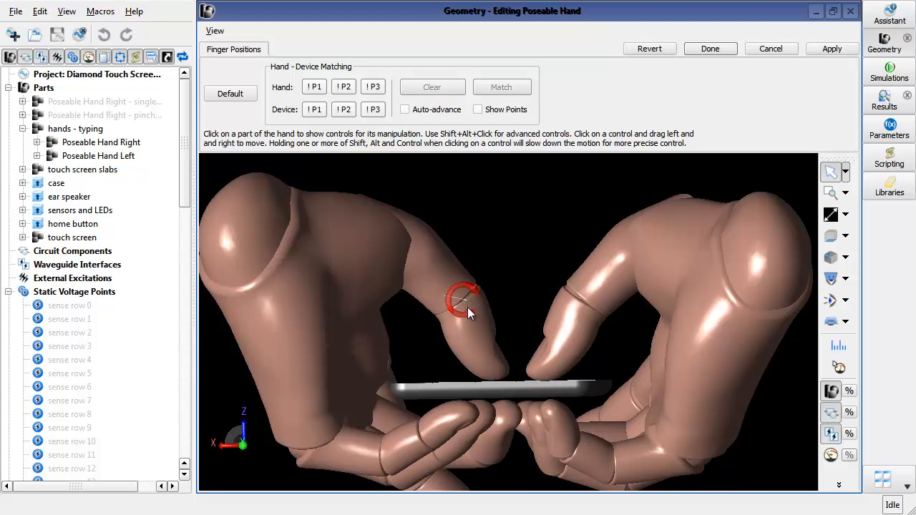
{"action": "middle_click_drag", "start_coordinate": [523, 285], "coordinate": [377, 320]}
{"action": "scroll", "coordinate": [508, 375], "scroll_direction": "down", "scroll_amount": 5}
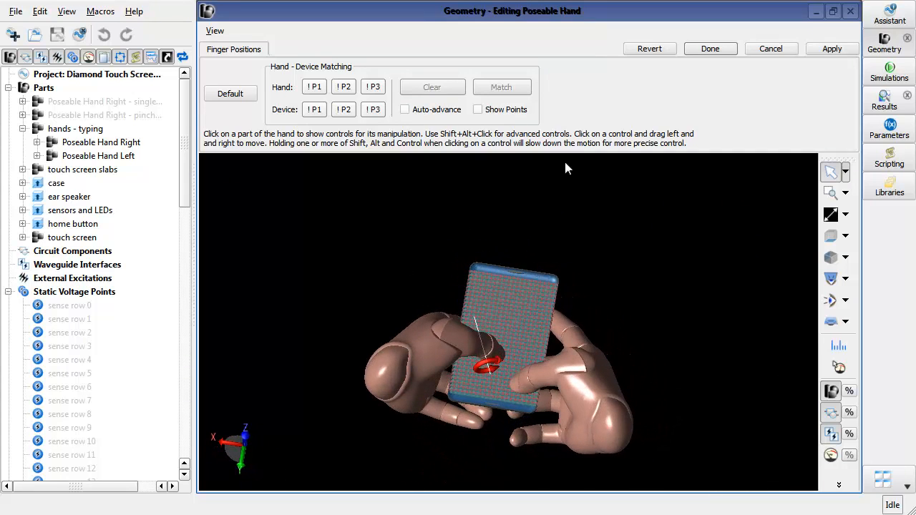
{"action": "left_click", "coordinate": [732, 53]}
- Open the Diamond Touch Screen w Stylus.xf project without saving the current project
{"action": "scroll", "coordinate": [346, 184], "scroll_direction": "down", "scroll_amount": 1}
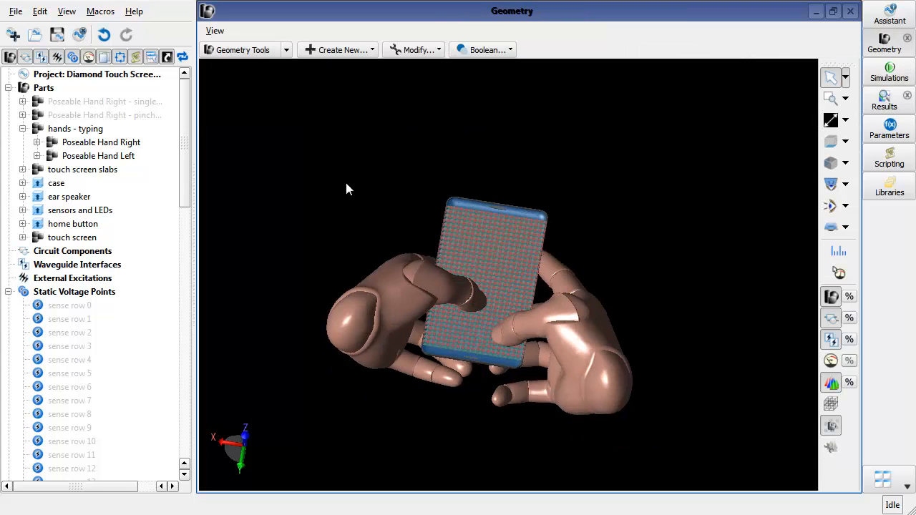
{"action": "left_click", "coordinate": [35, 35]}
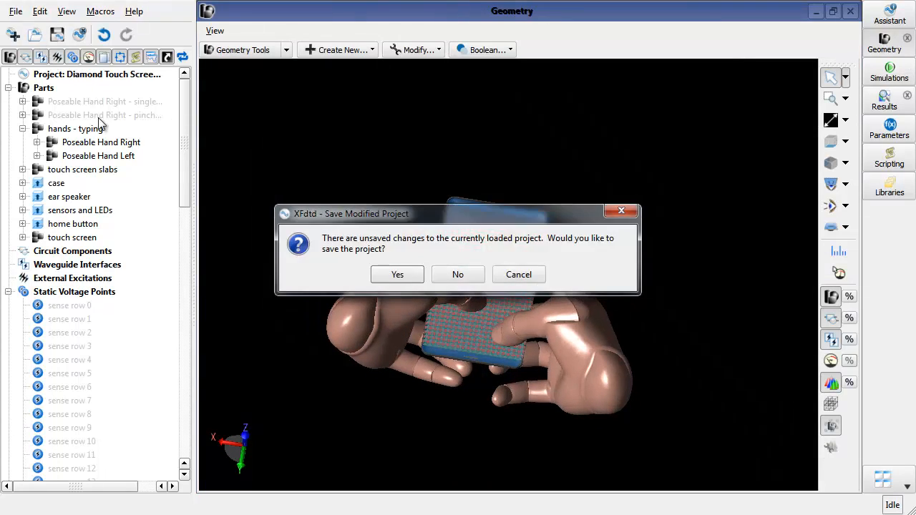
{"action": "left_click", "coordinate": [455, 275]}
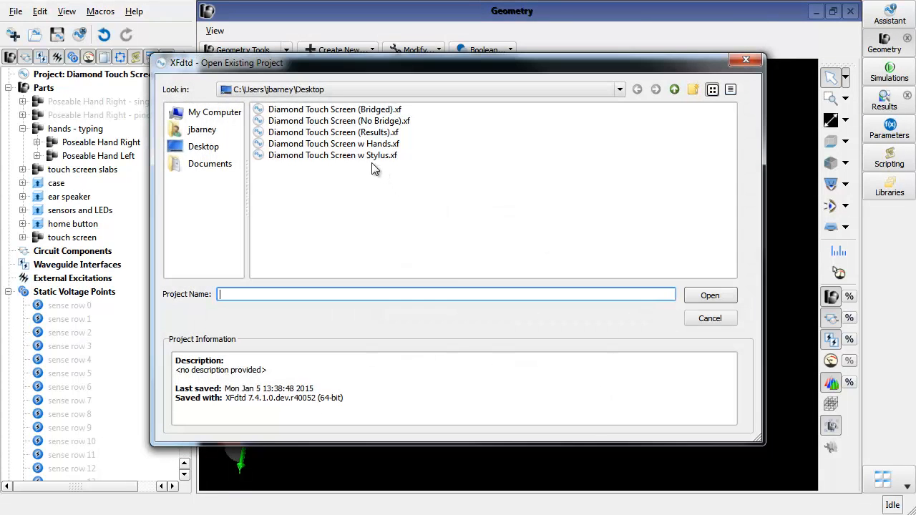
{"action": "double_click", "coordinate": [371, 155]}
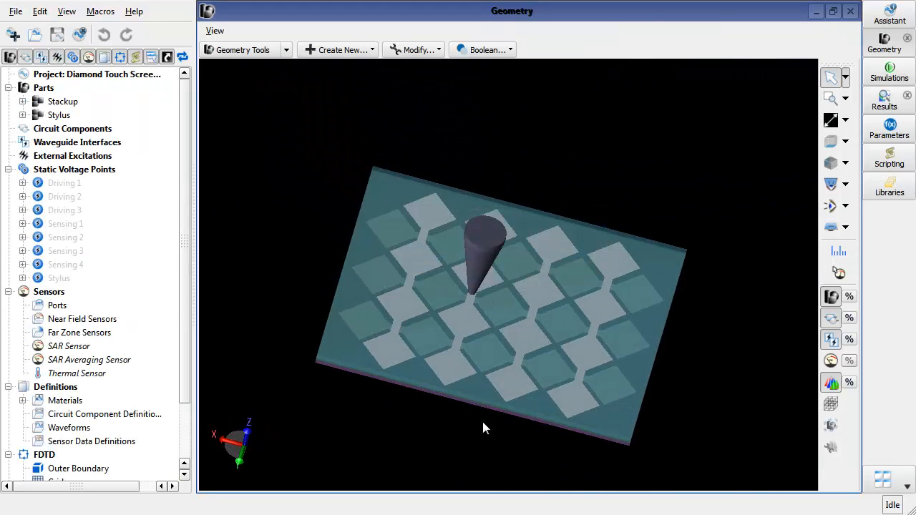
- Expand the stylus's 1 mm tip and open its Translate modeling operation for editing
{"action": "middle_click_drag", "start_coordinate": [483, 428], "coordinate": [498, 391]}
{"action": "scroll", "coordinate": [466, 297], "scroll_direction": "up", "scroll_amount": 5}
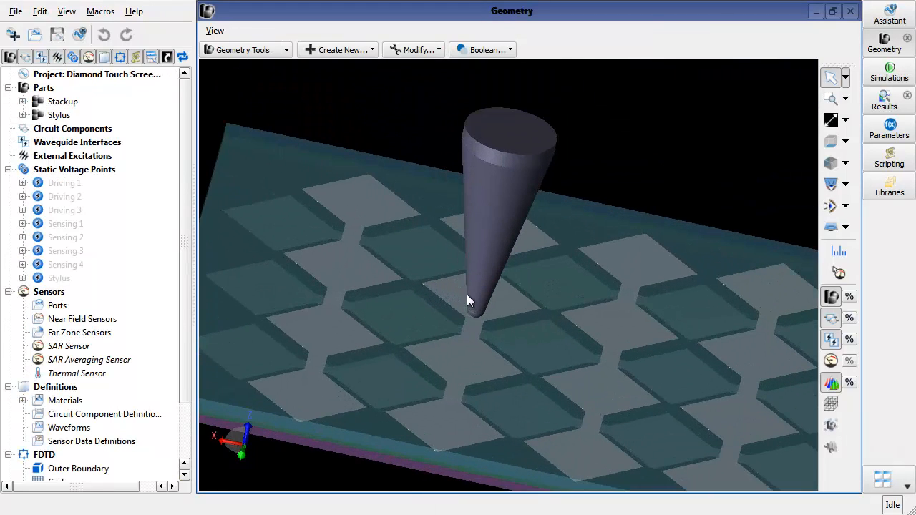
{"action": "left_click", "coordinate": [22, 116]}
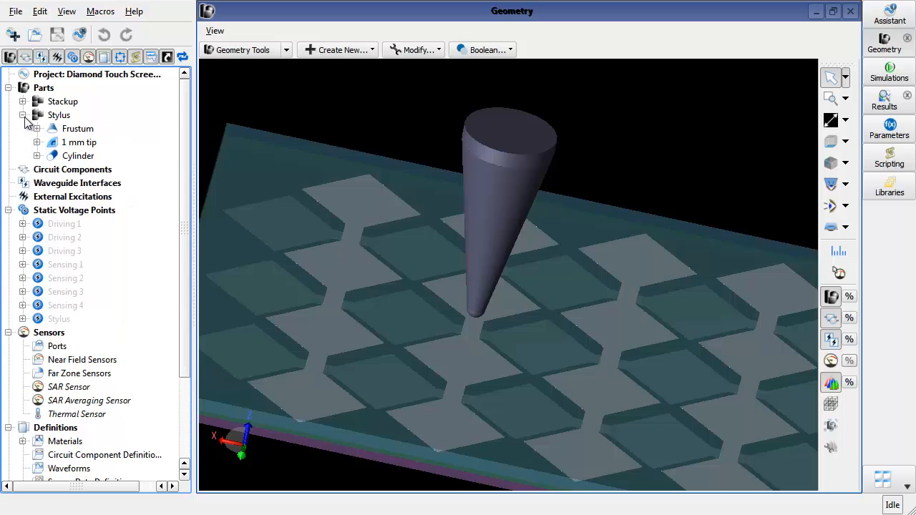
{"action": "left_click", "coordinate": [89, 144]}
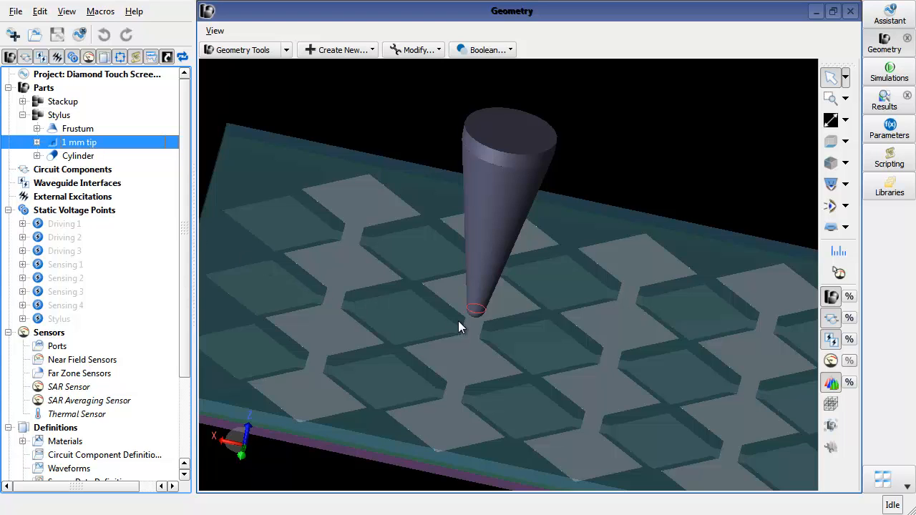
{"action": "scroll", "coordinate": [460, 324], "scroll_direction": "up", "scroll_amount": 4}
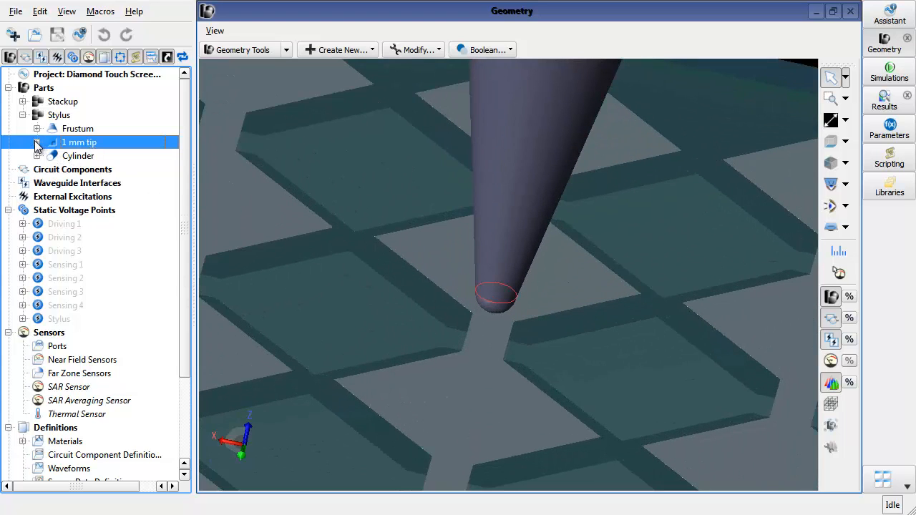
{"action": "left_click", "coordinate": [36, 143]}
{"action": "left_click", "coordinate": [50, 170]}
{"action": "left_click", "coordinate": [111, 197]}
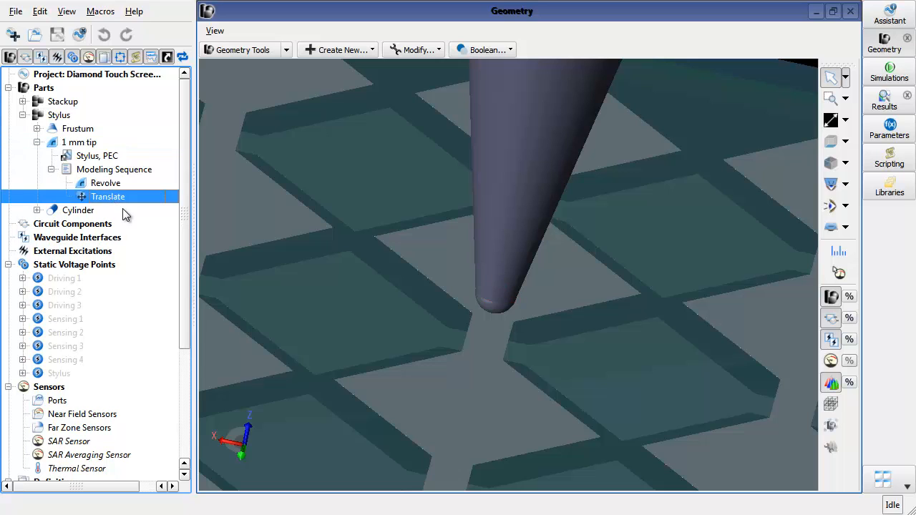
{"action": "double_click", "coordinate": [132, 197]}
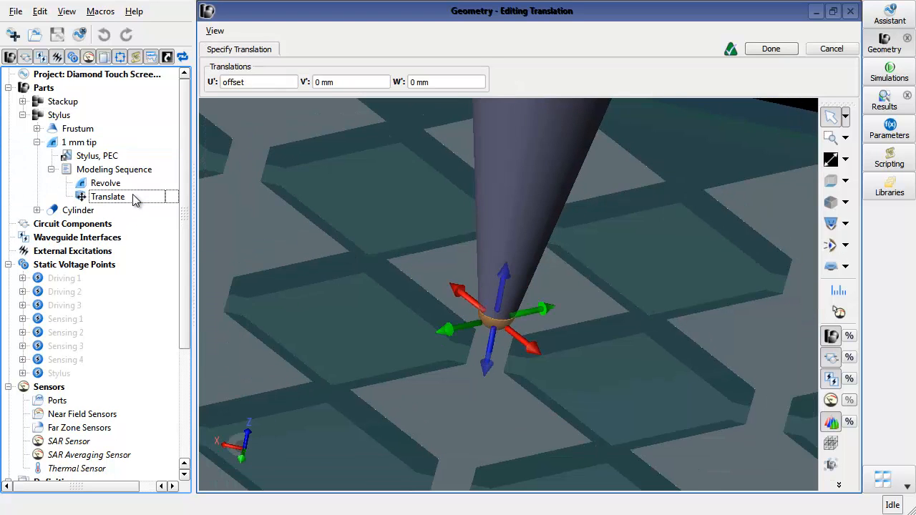
- Try moving the stylus tip along the U direction with the translation handle
{"action": "scroll", "coordinate": [436, 362], "scroll_direction": "down", "scroll_amount": 6}
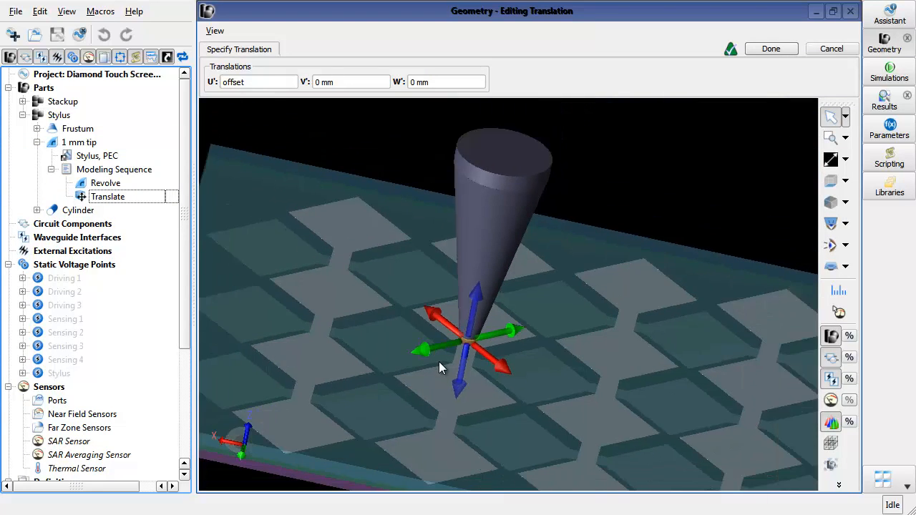
{"action": "middle_click_drag", "start_coordinate": [530, 208], "coordinate": [514, 256]}
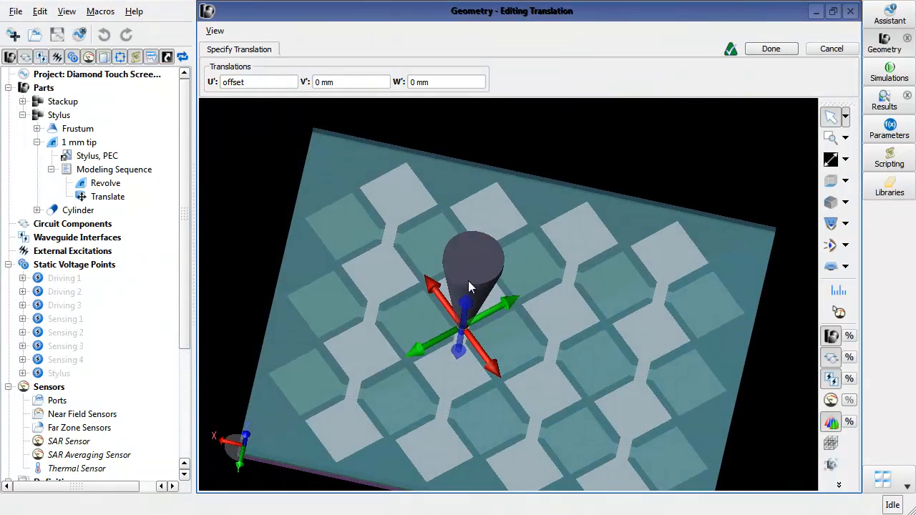
{"action": "left_click_drag", "start_coordinate": [436, 293], "coordinate": [483, 348]}
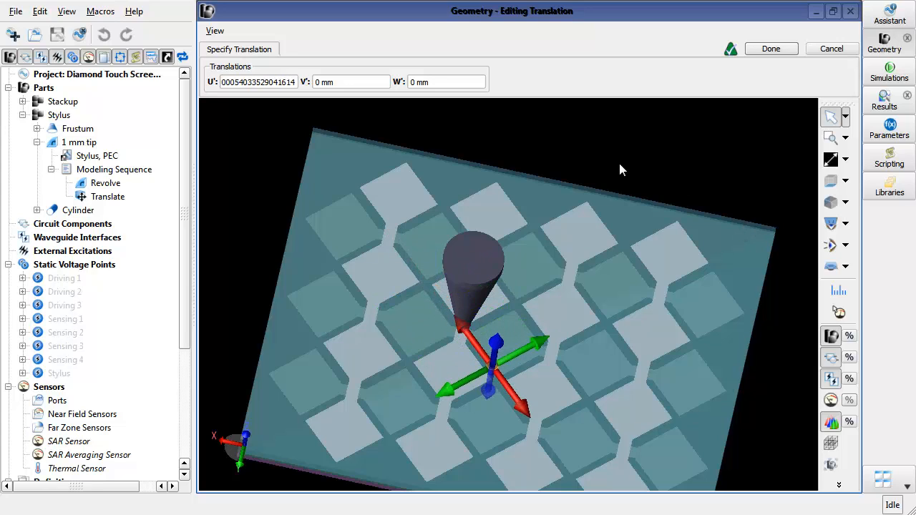
- Set the translation's U value to the offset parameter and finish editing the translation
{"action": "double_click", "coordinate": [286, 83]}
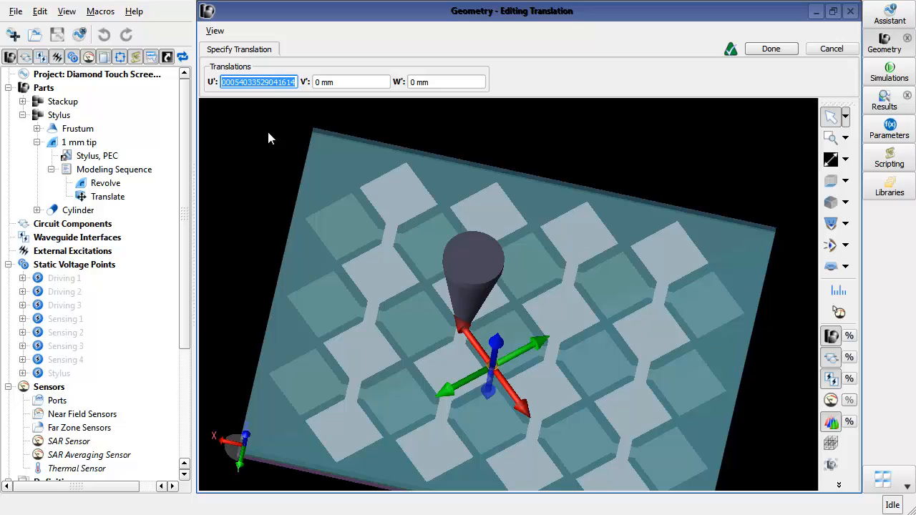
{"action": "type", "text": "off"}
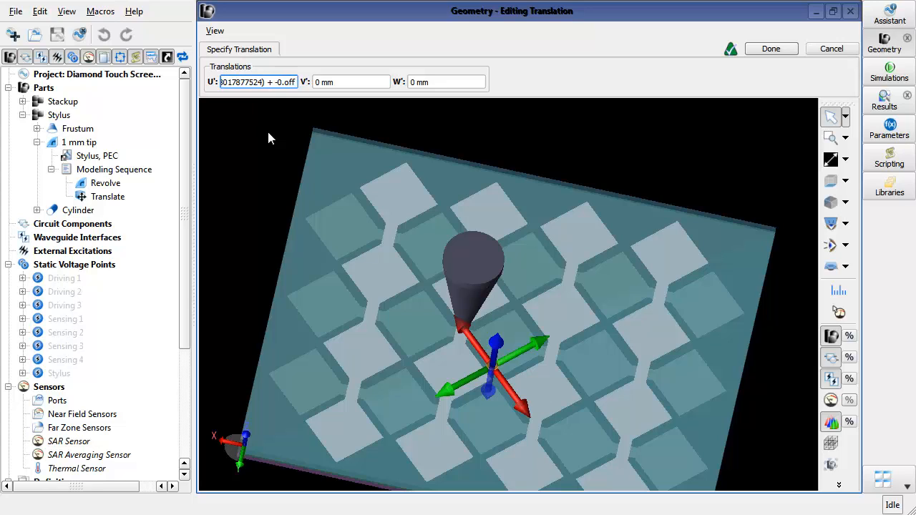
{"action": "key", "text": "ctrl+a"}
{"action": "type", "text": "offset"}
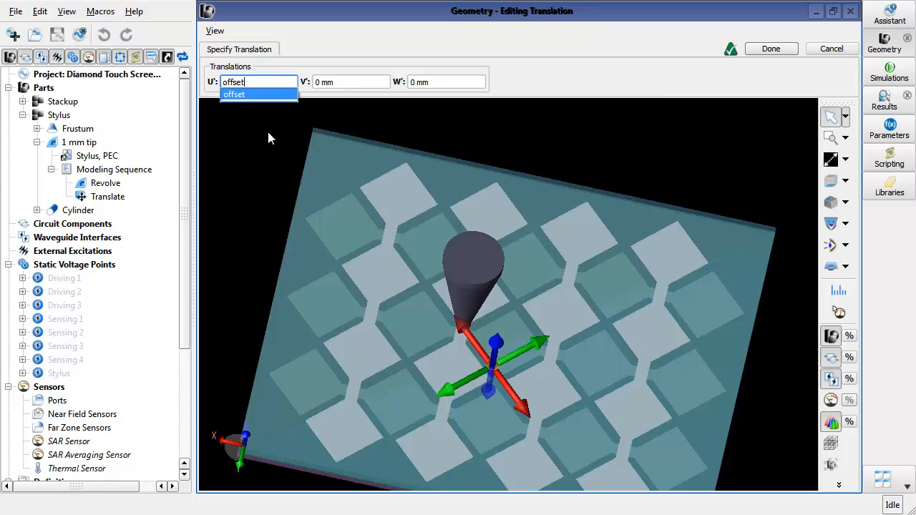
{"action": "key", "text": "Return"}
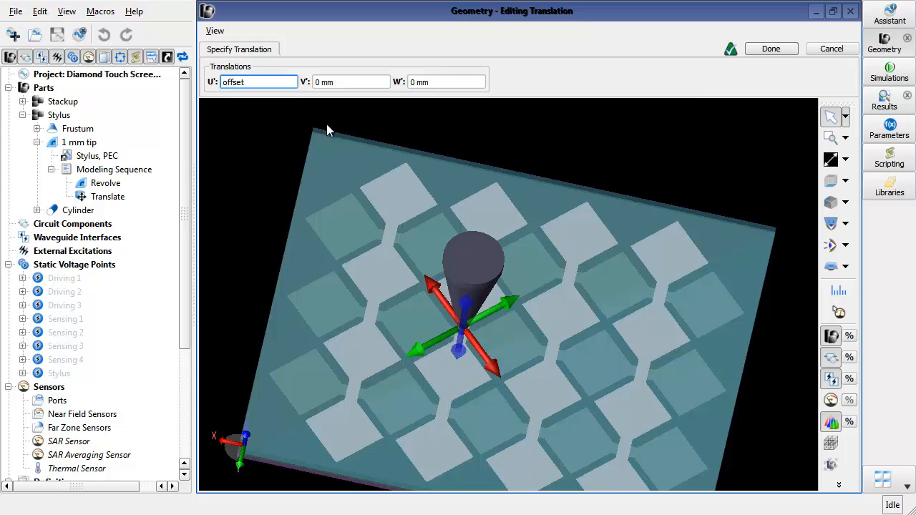
{"action": "left_click", "coordinate": [787, 50]}
- Set the offset parameter to 5 mm and apply the change
{"action": "left_click_drag", "start_coordinate": [467, 333], "coordinate": [486, 306]}
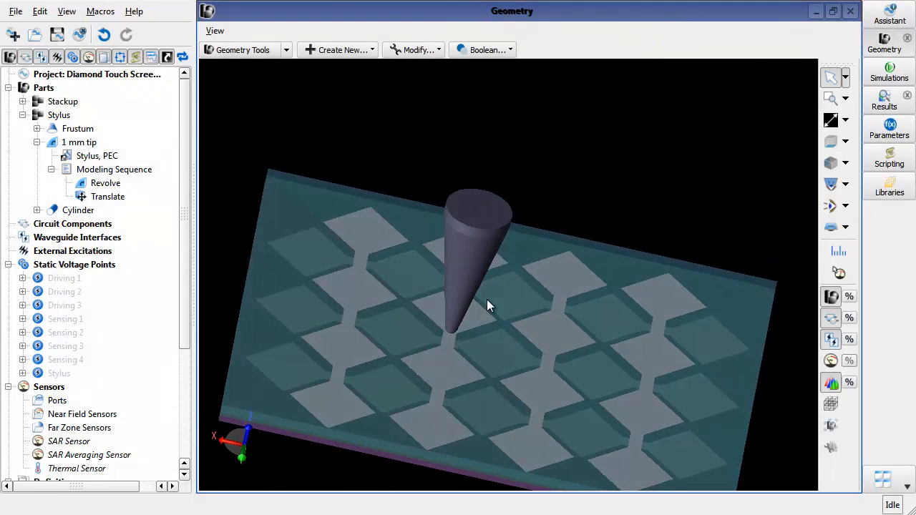
{"action": "left_click_drag", "start_coordinate": [480, 350], "coordinate": [436, 406]}
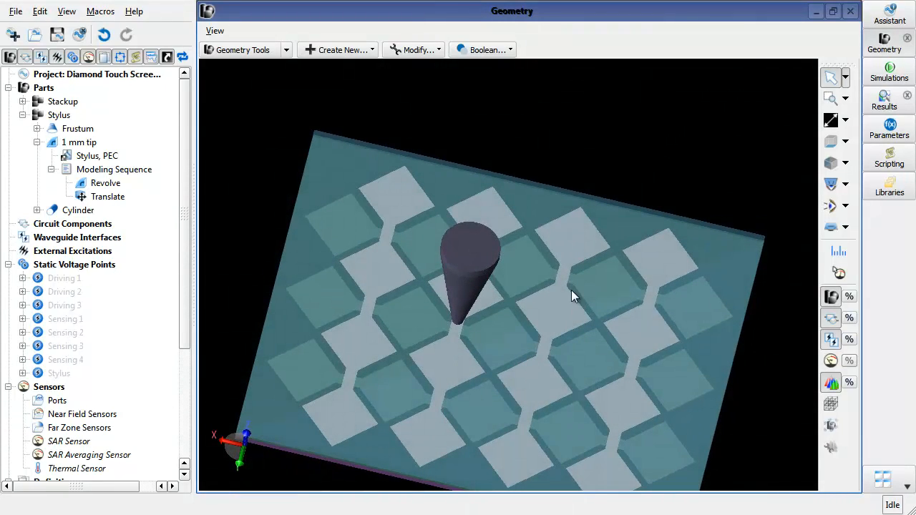
{"action": "left_click", "coordinate": [890, 129]}
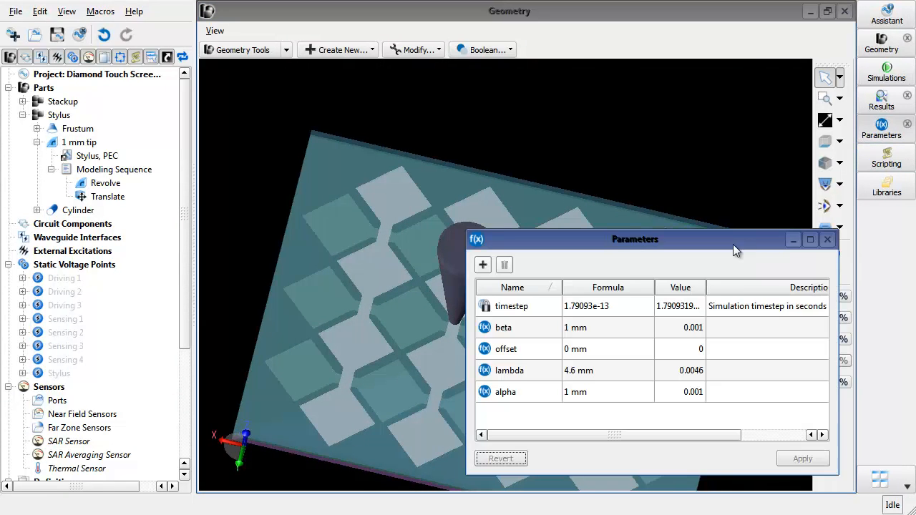
{"action": "left_click_drag", "start_coordinate": [742, 172], "coordinate": [732, 113]}
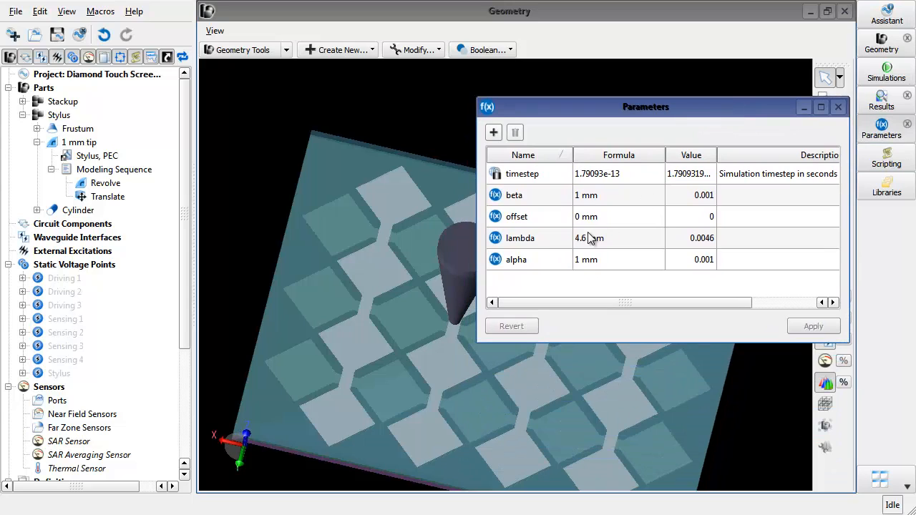
{"action": "double_click", "coordinate": [579, 217]}
{"action": "left_click_drag", "start_coordinate": [582, 217], "coordinate": [567, 218]}
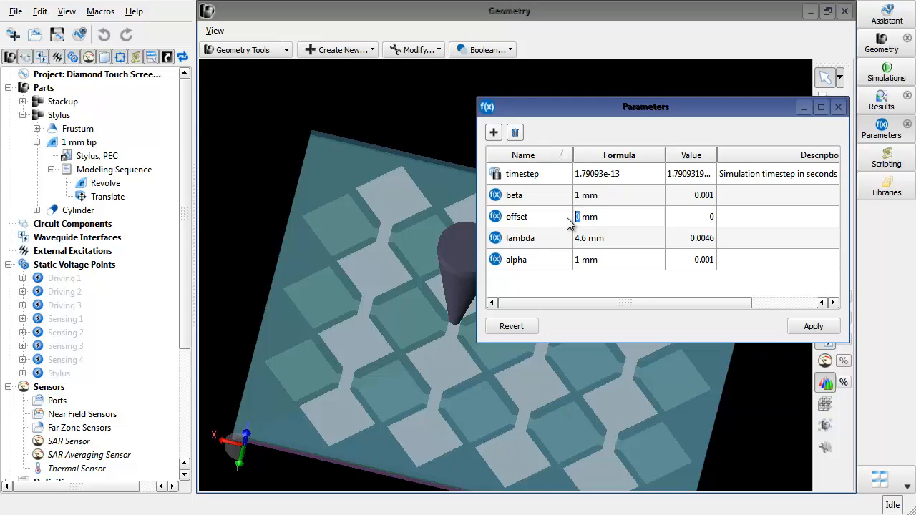
{"action": "type", "text": "5"}
{"action": "key", "text": "Return"}
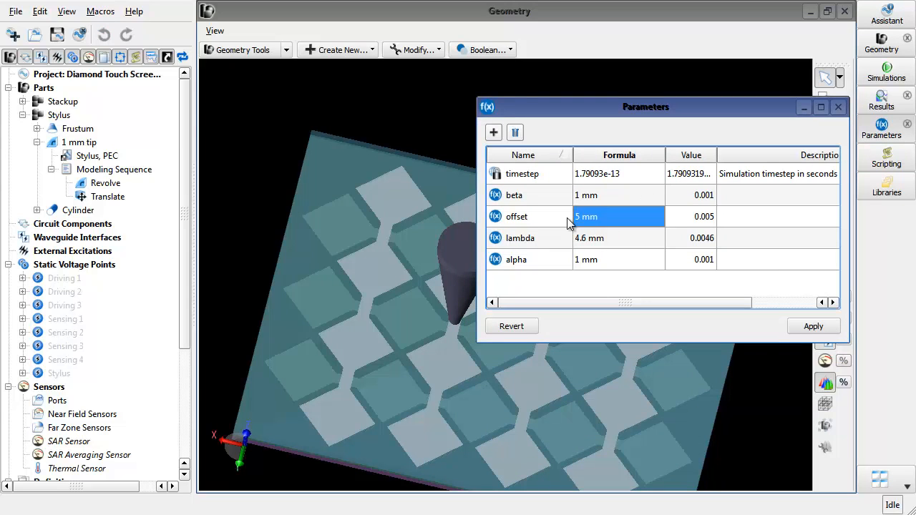
{"action": "left_click", "coordinate": [813, 327]}
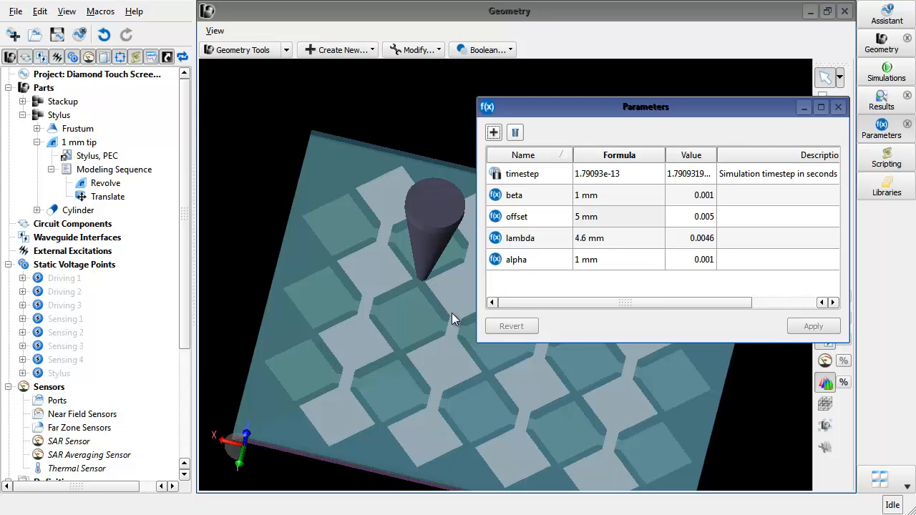
{"action": "left_click", "coordinate": [838, 109]}
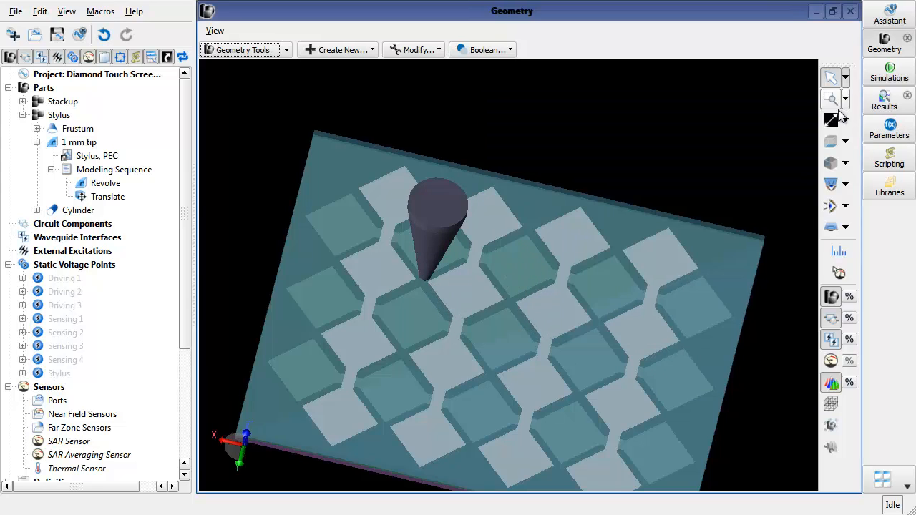
- Create, without queuing, a capacitance matrix simulation sweeping offset over 5 runs from 1 mm to 5 mm
{"action": "middle_click_drag", "start_coordinate": [743, 423], "coordinate": [588, 301]}
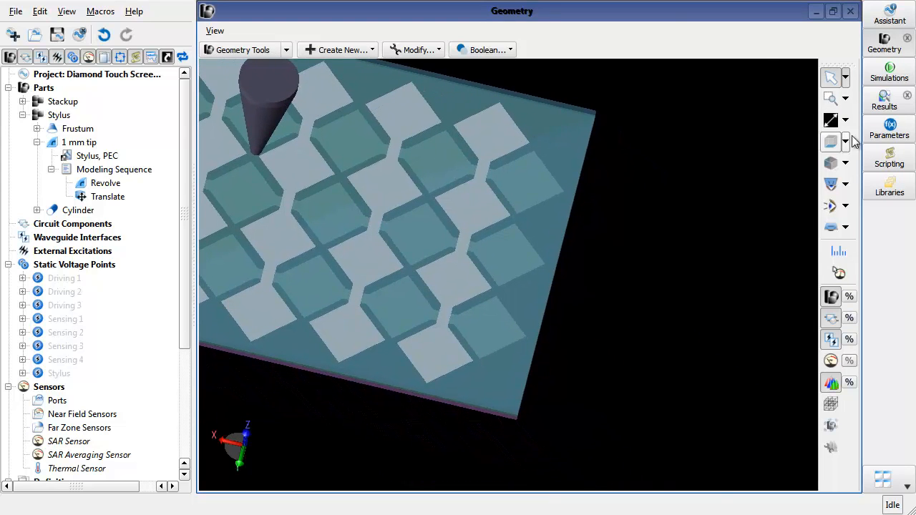
{"action": "left_click", "coordinate": [889, 72]}
{"action": "left_click_drag", "start_coordinate": [579, 62], "coordinate": [751, 78]}
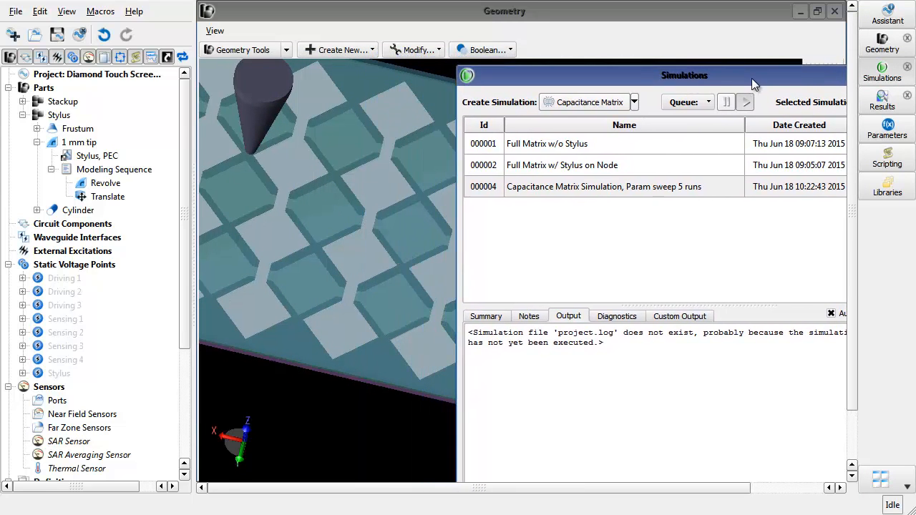
{"action": "left_click", "coordinate": [634, 104]}
{"action": "left_click", "coordinate": [623, 106]}
{"action": "left_click", "coordinate": [619, 102]}
{"action": "left_click_drag", "start_coordinate": [526, 29], "coordinate": [694, 47]}
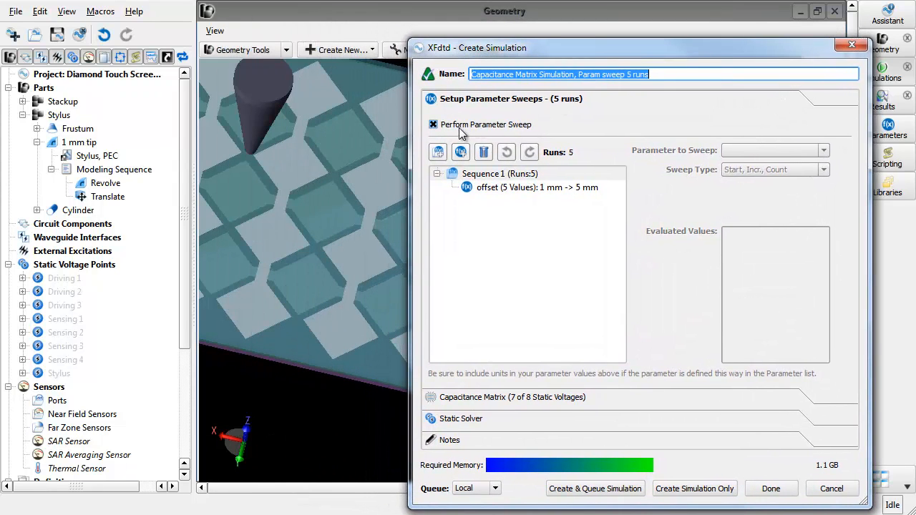
{"action": "left_click", "coordinate": [516, 190]}
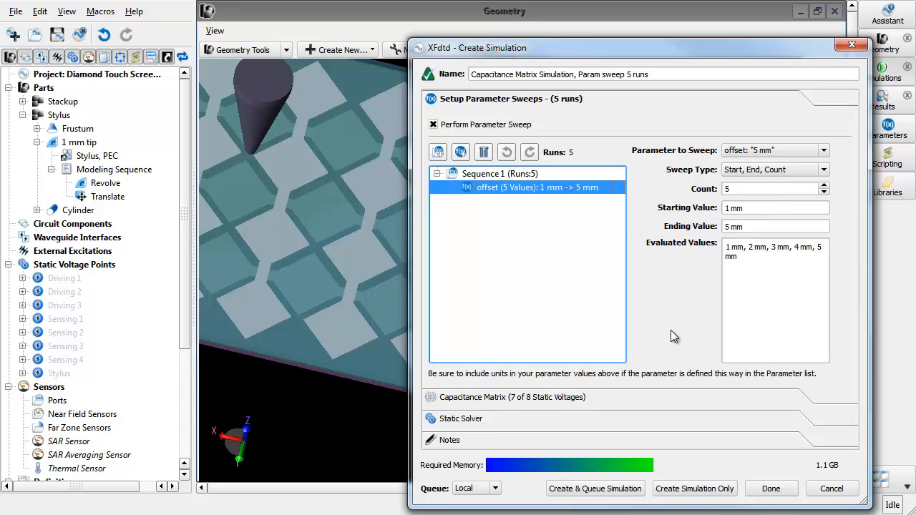
{"action": "left_click", "coordinate": [670, 490]}
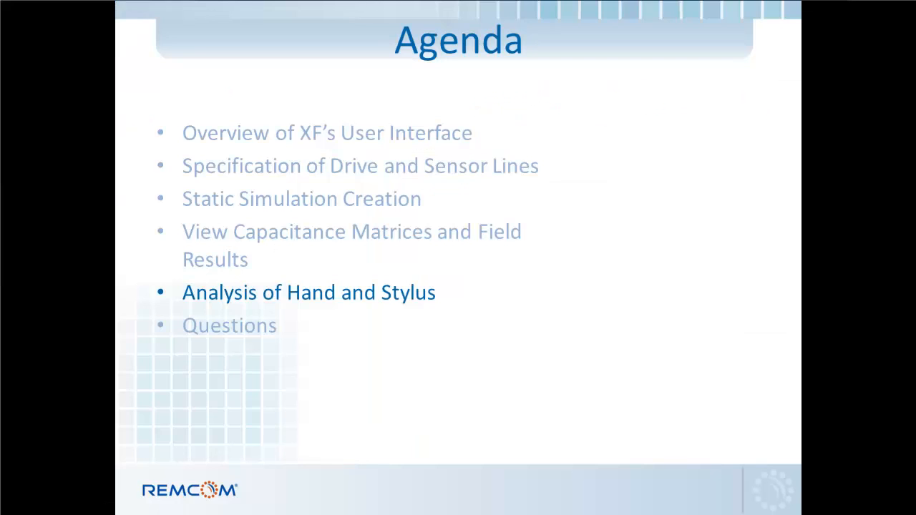
{"action": "key", "text": "Right"}
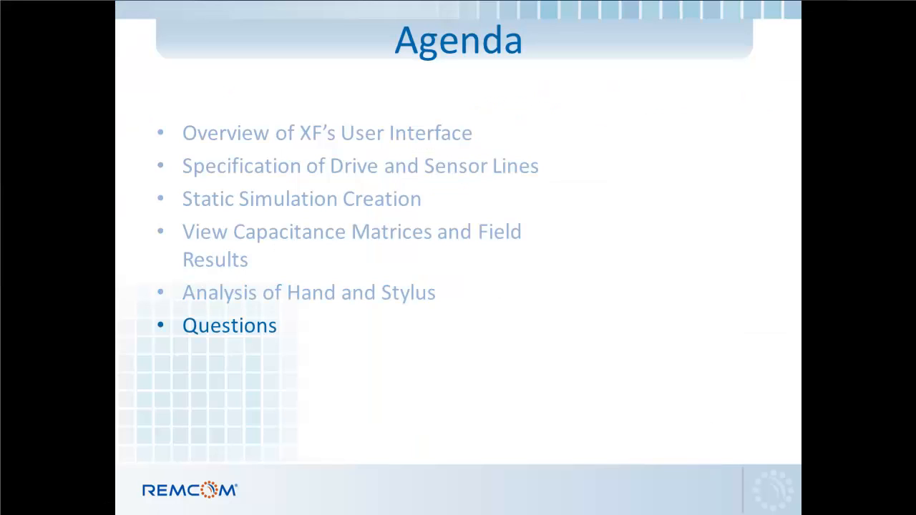